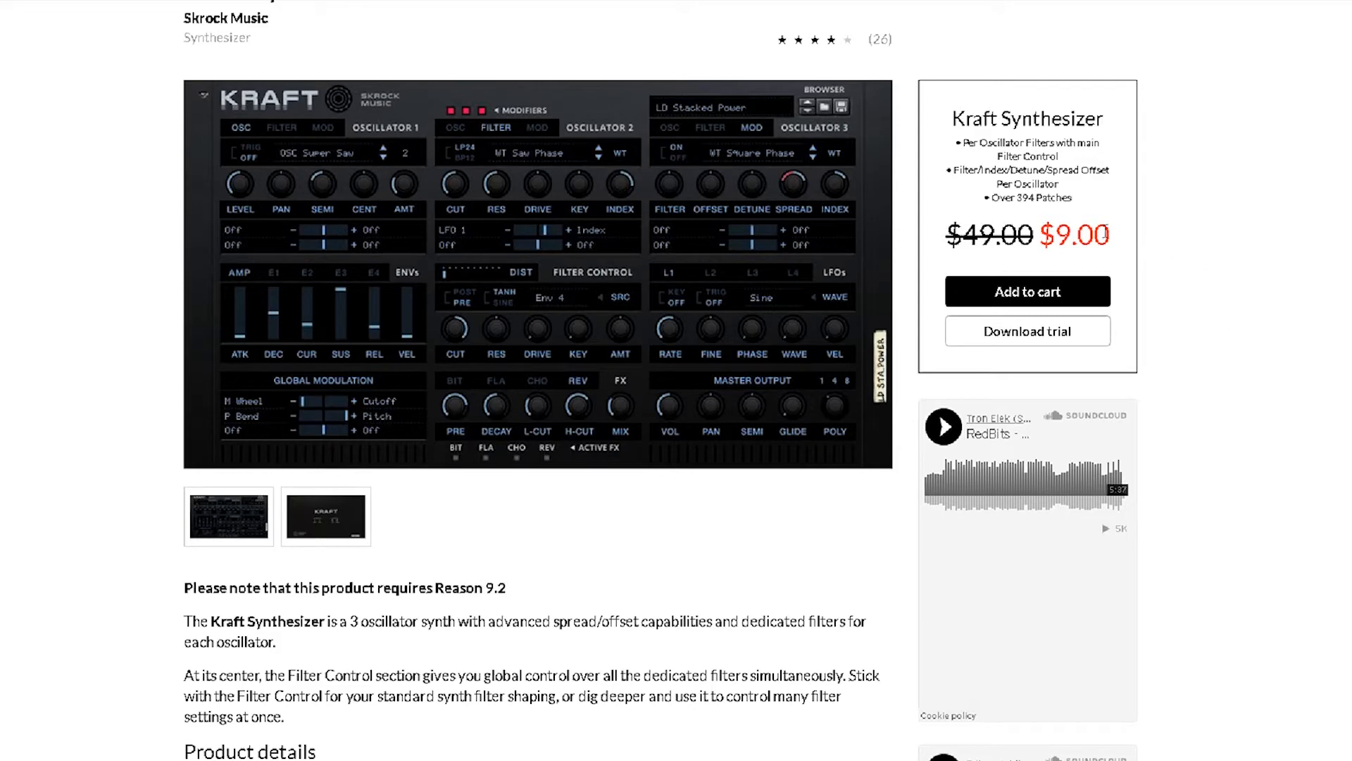
Look over the Kraft Synthesizer shop page, checking its sale price and product image
left_click_drag(1110, 234, 962, 236)
left_click(1051, 267)
scroll(976, 268, "up", 4)
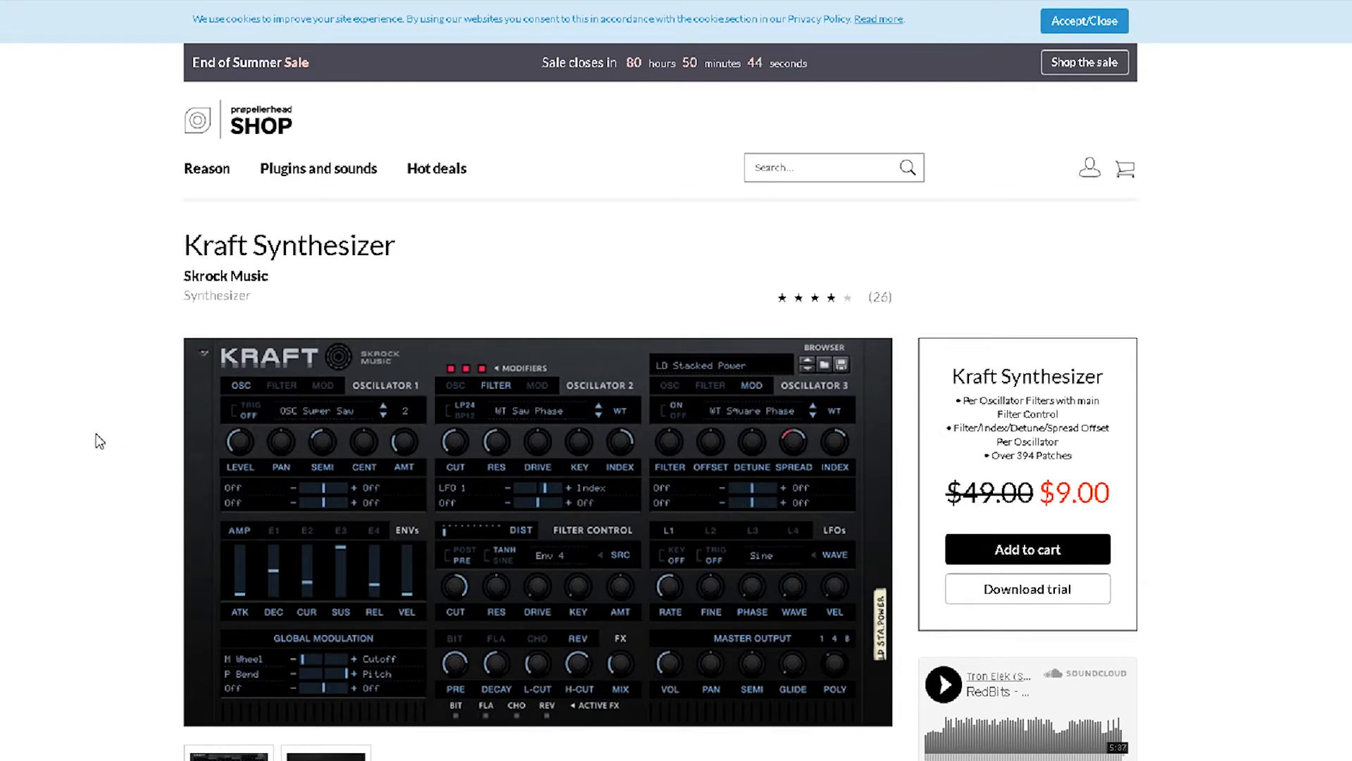
scroll(99, 441, "down", 2)
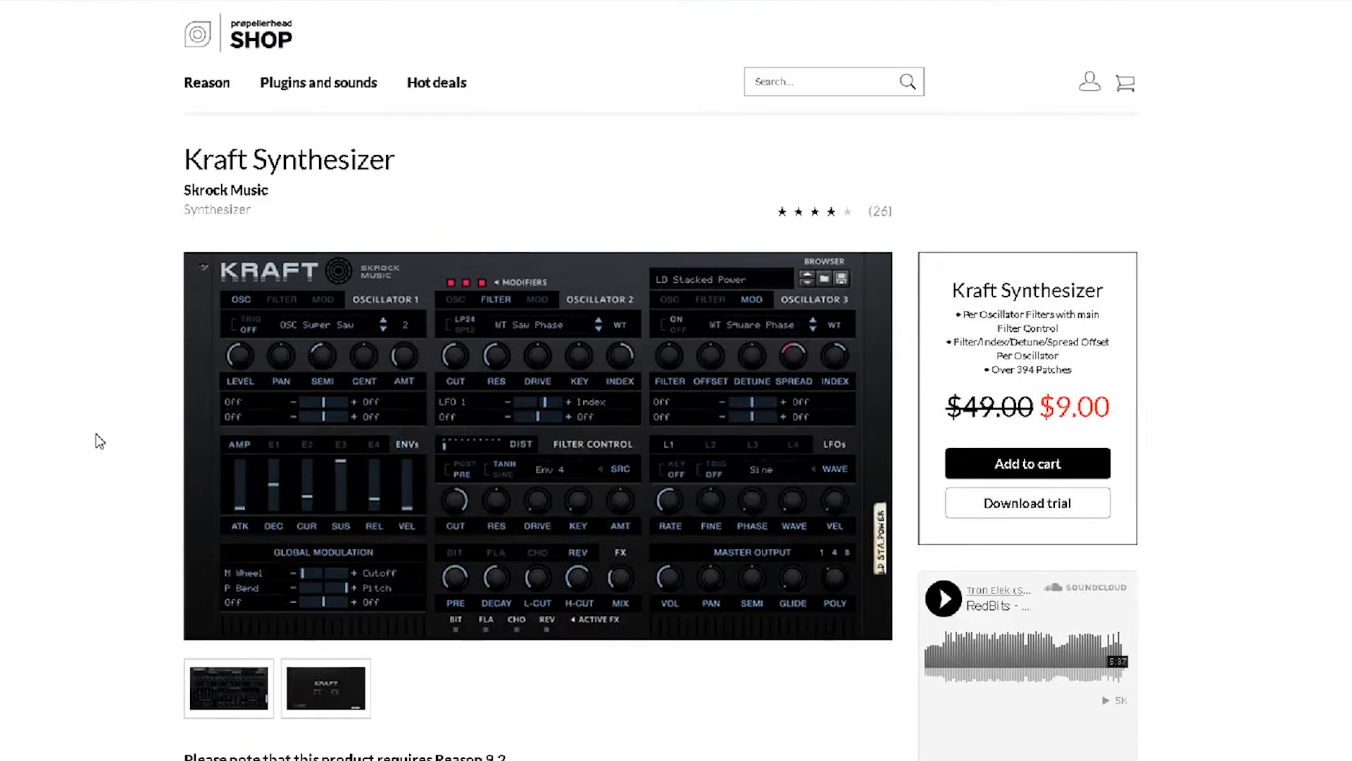
scroll(100, 441, "down", 2)
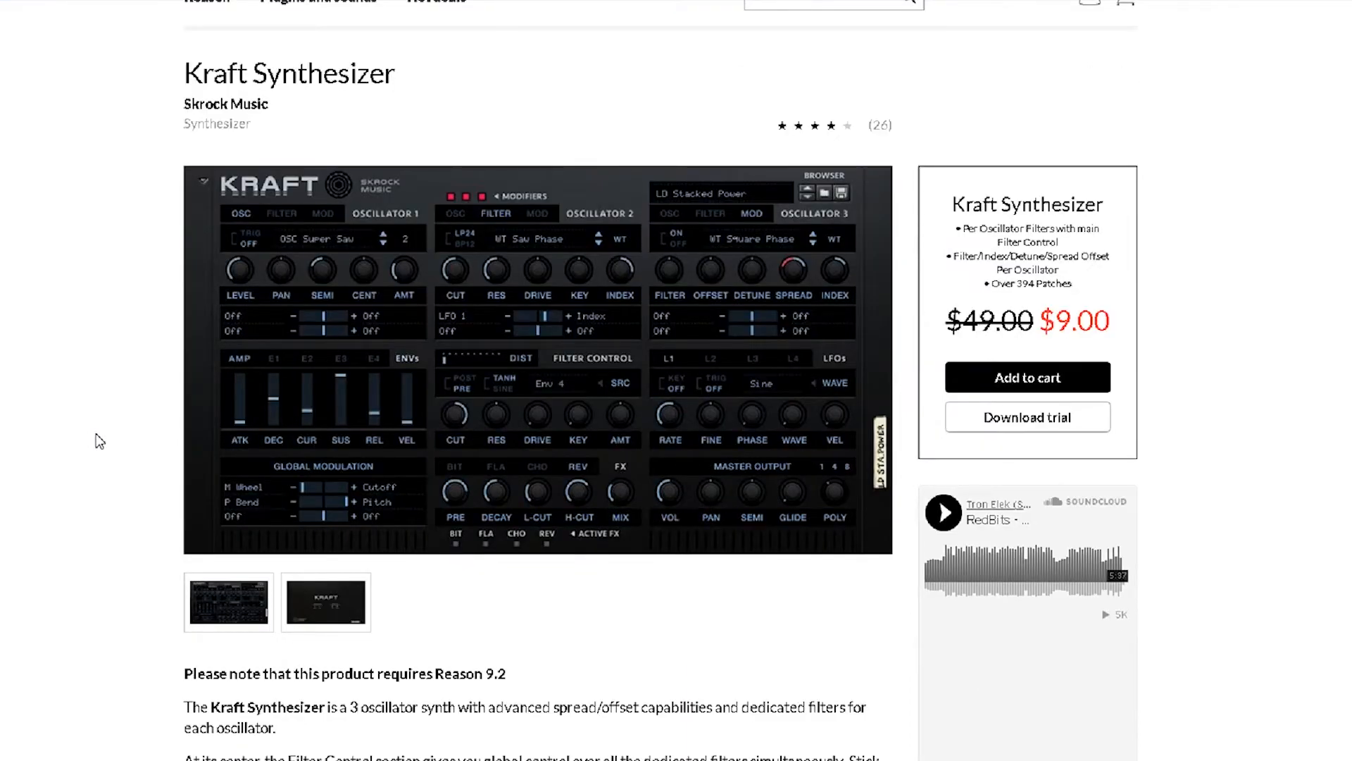
Switch to the Reason document and open the patch browser of the Kraft device
mouse_move(176, 759)
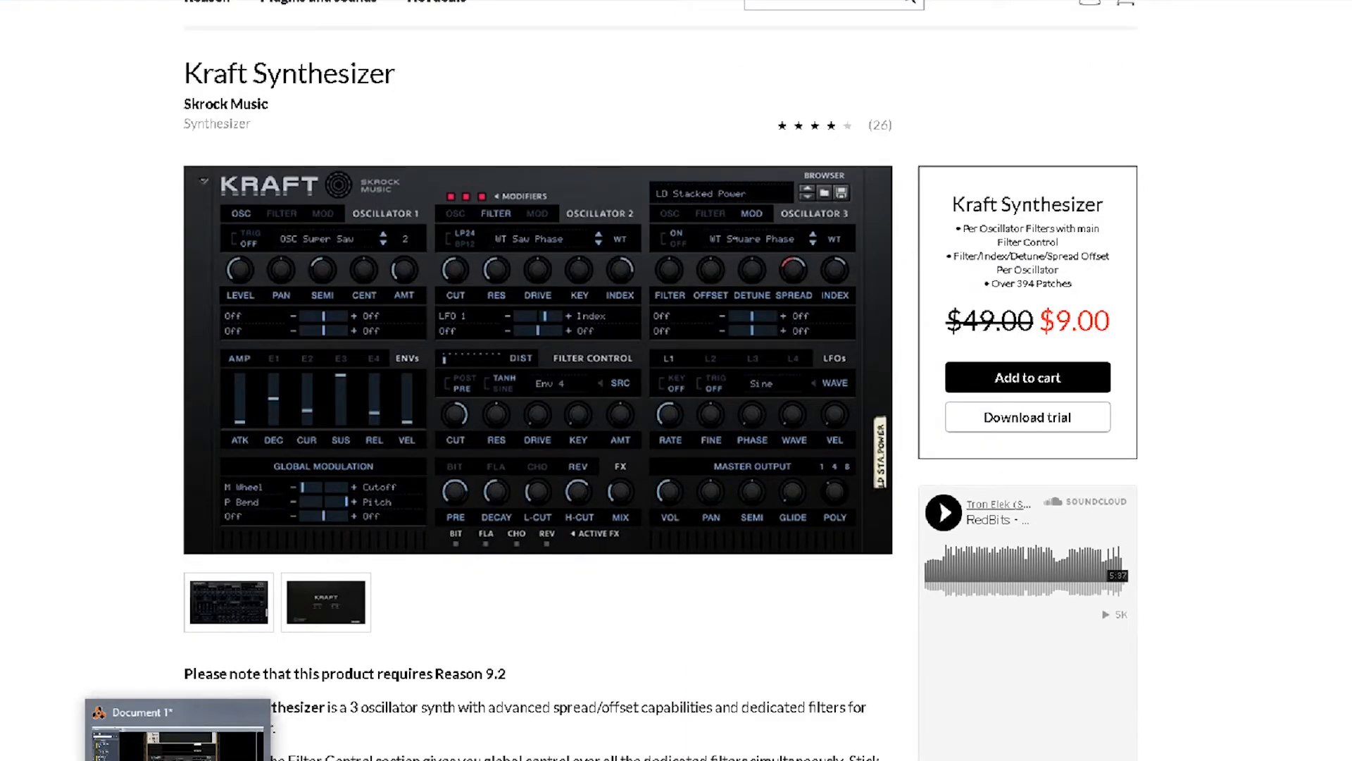
left_click(176, 759)
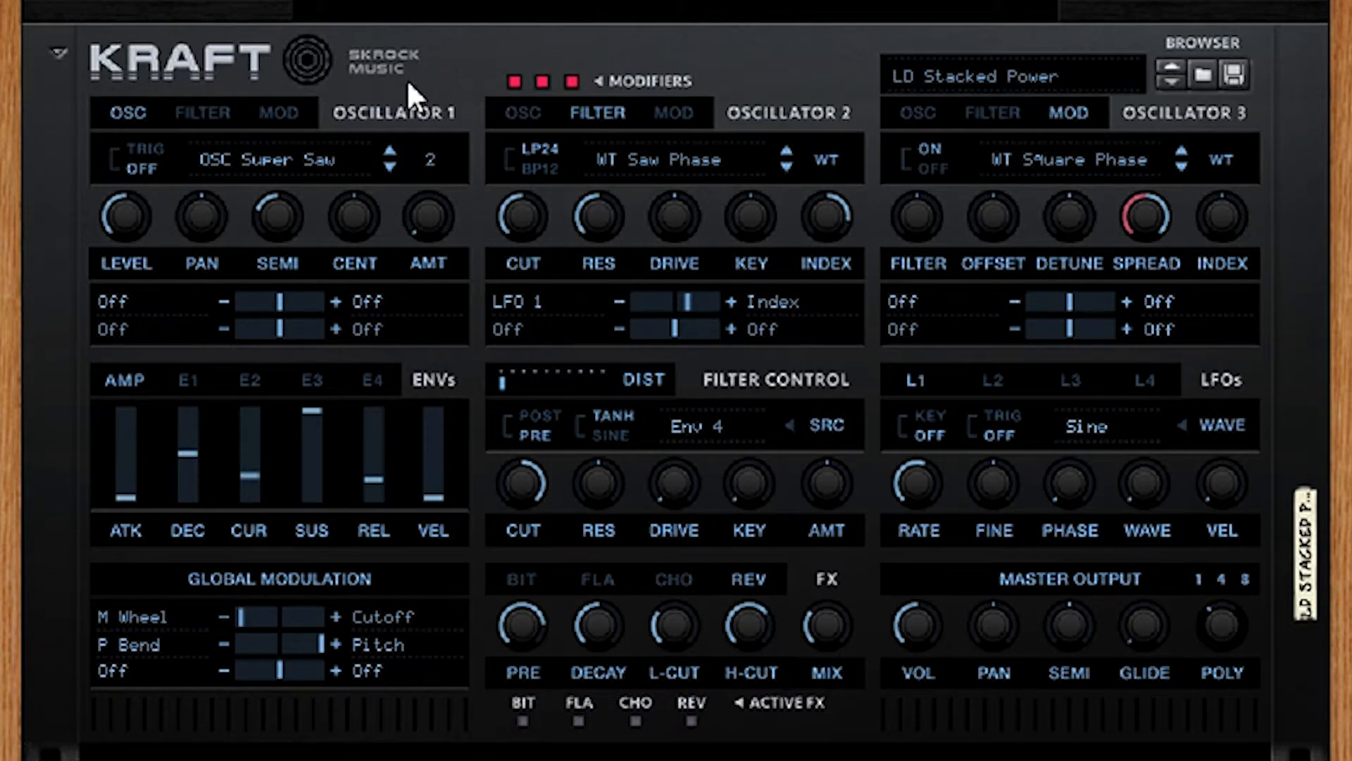
left_click(1201, 75)
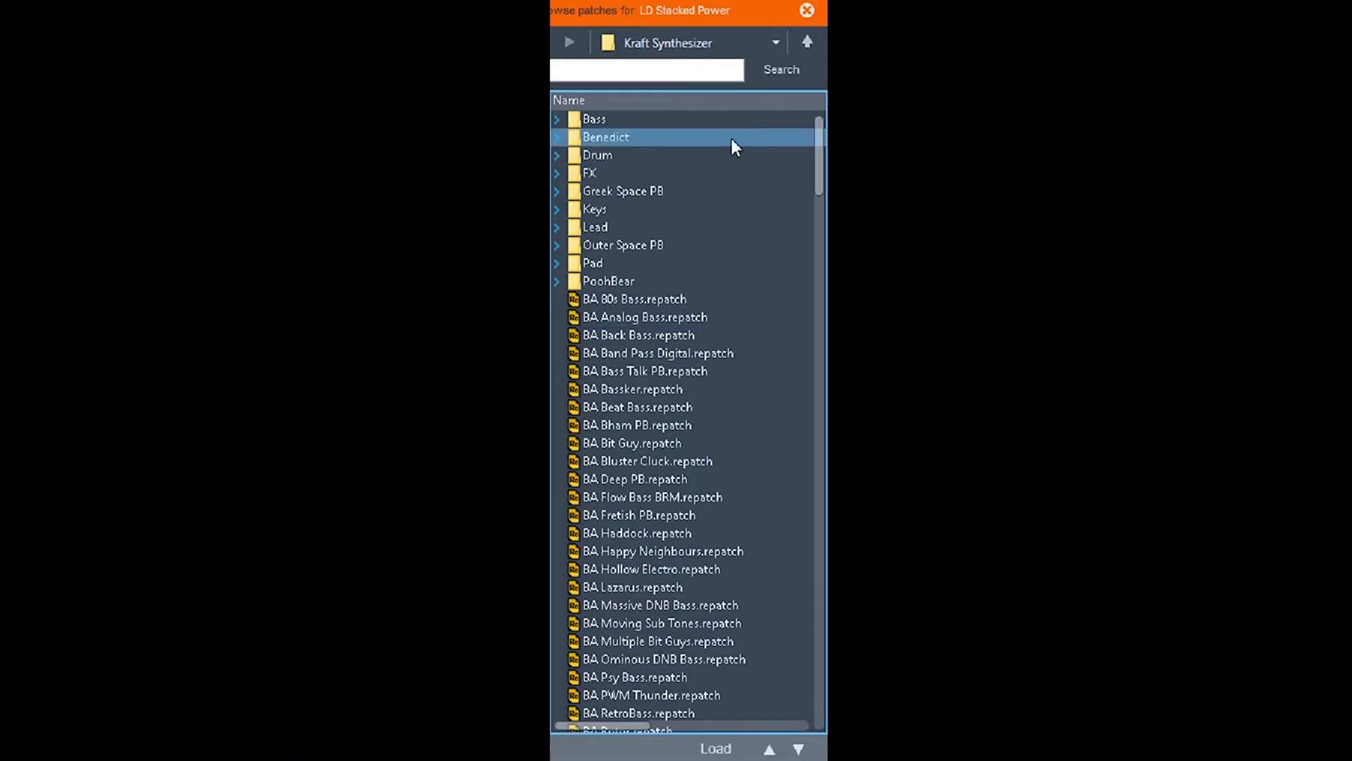
Browse the patches in the Bass and Greek Space PB folders, collapsing each folder again
left_click(556, 121)
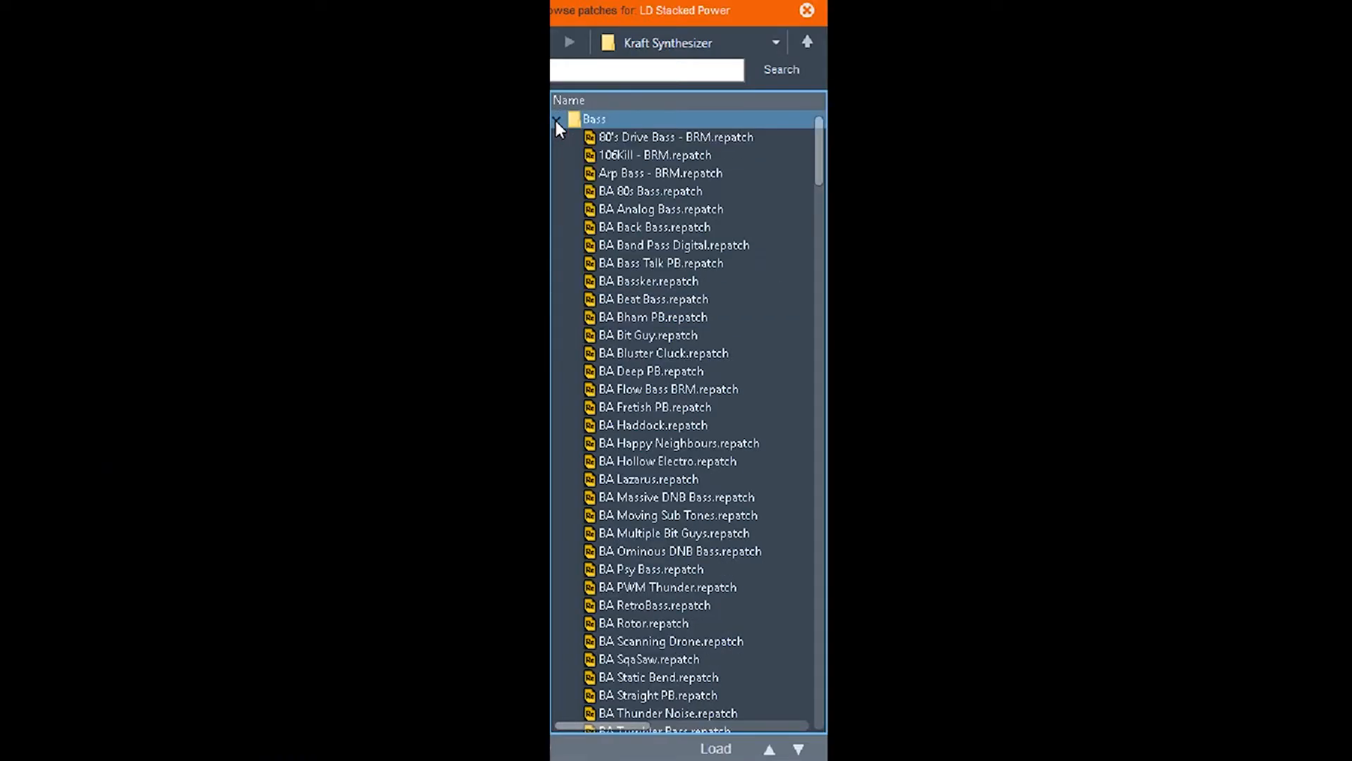
scroll(688, 555, "down", 7)
scroll(687, 545, "up", 7)
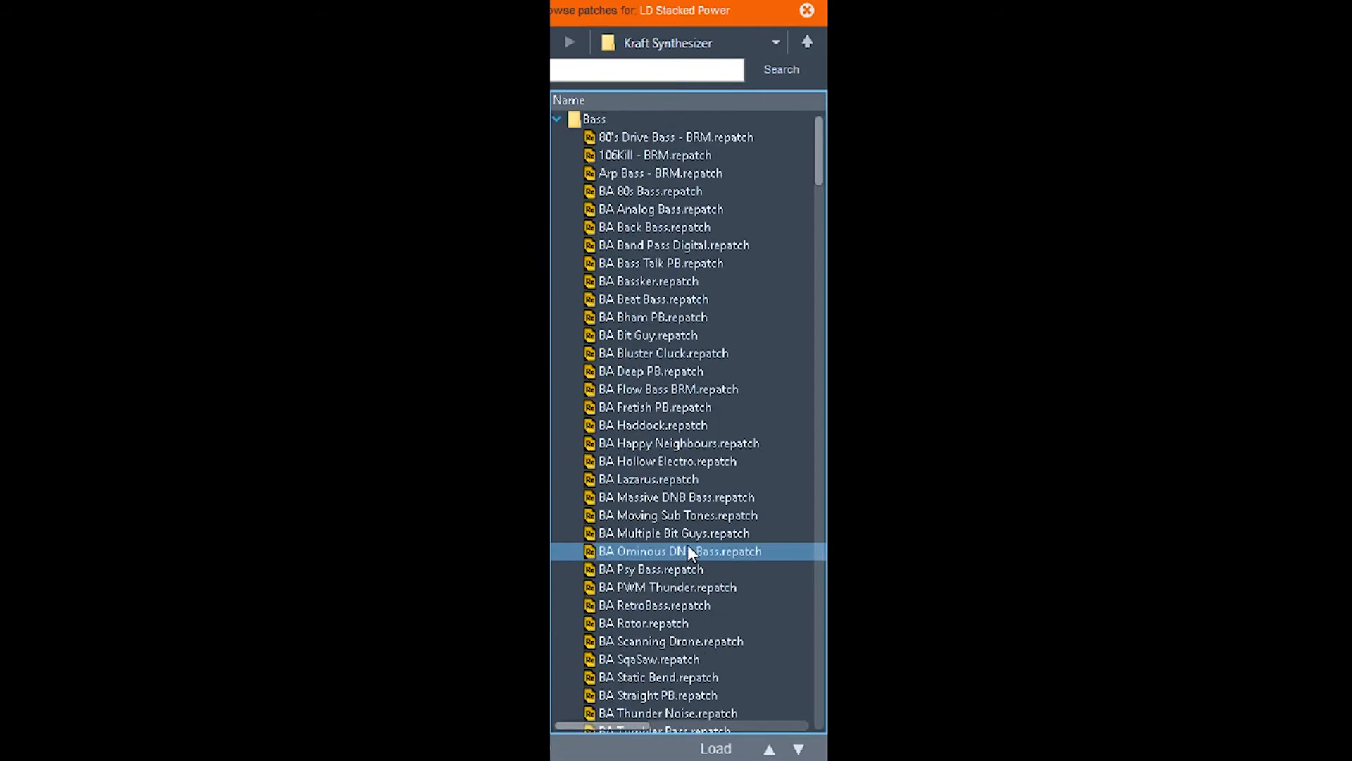
left_click(582, 172)
left_click(556, 117)
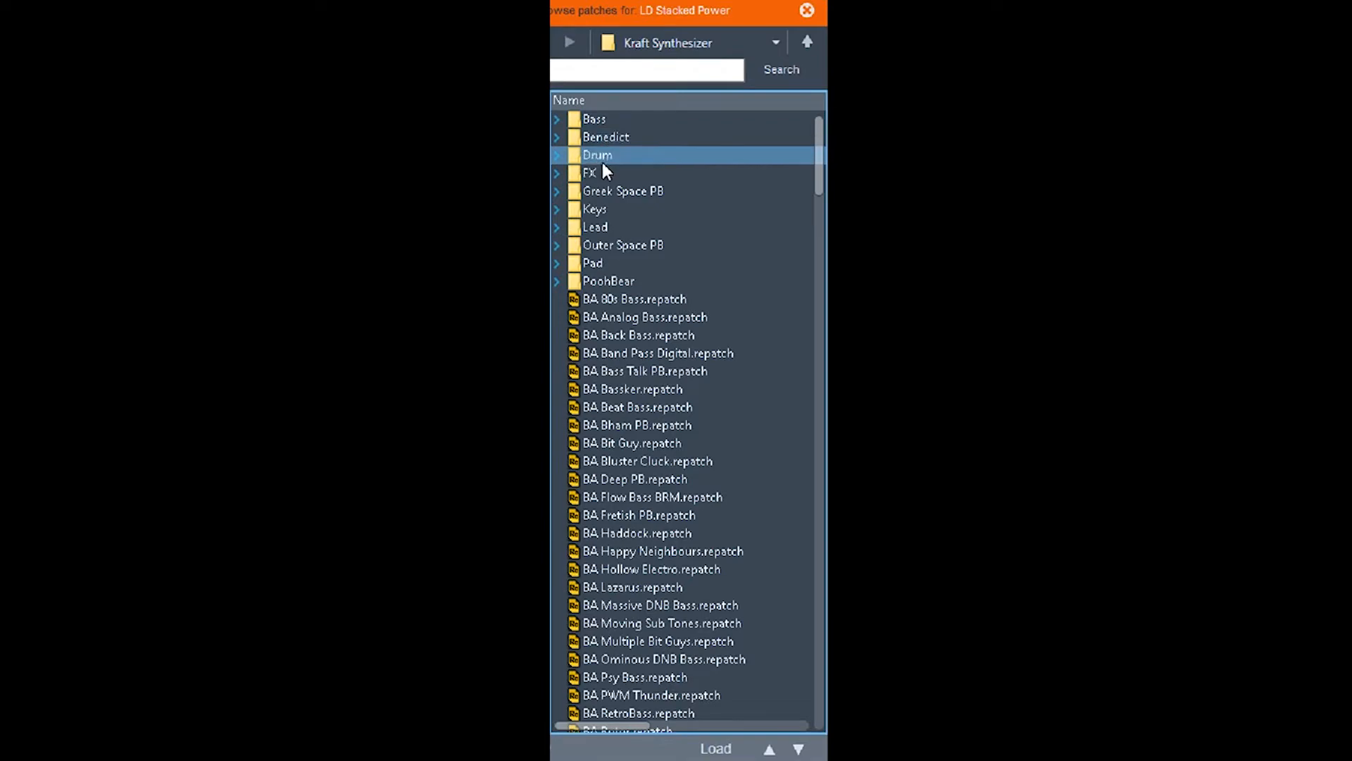
left_click(558, 193)
scroll(596, 203, "down", 2)
scroll(591, 184, "up", 2)
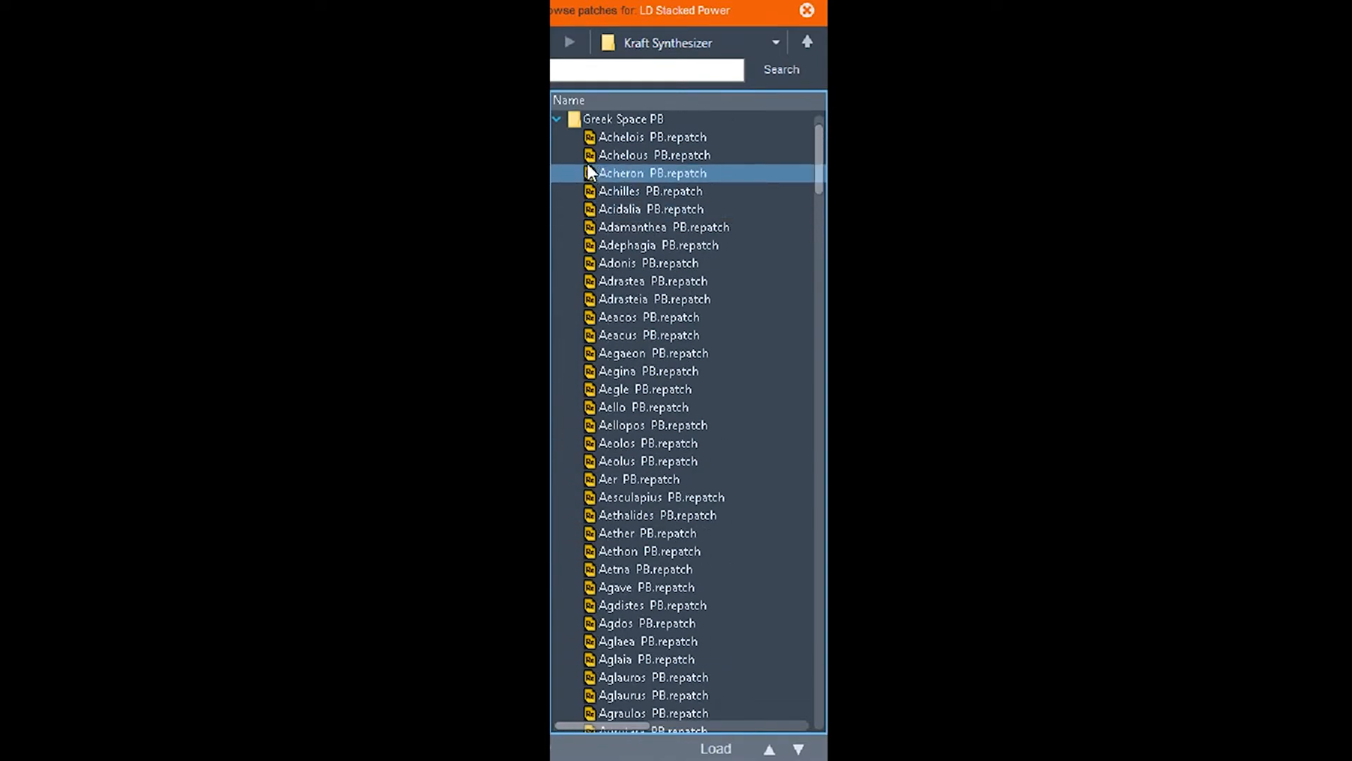
left_click(558, 118)
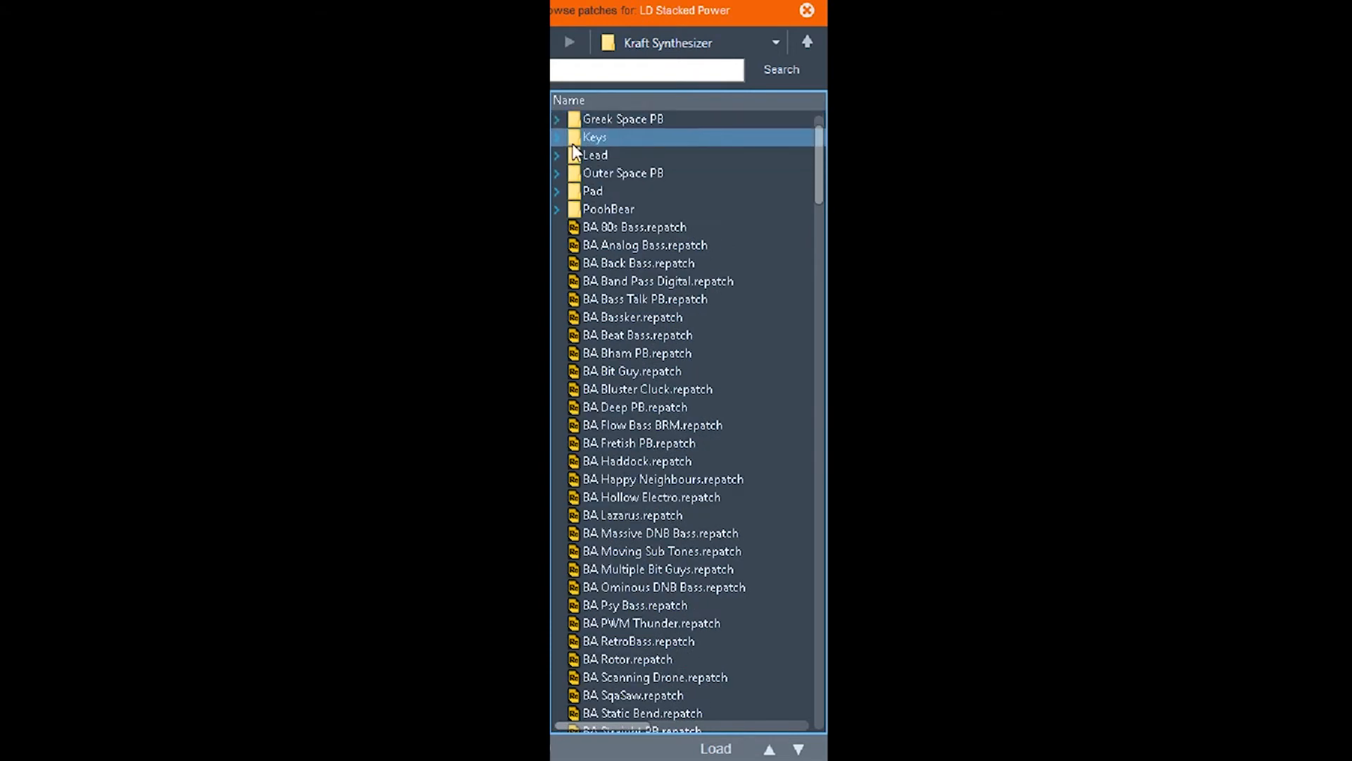
Browse the patches in the Lead folder and collapse it again
left_click(557, 154)
scroll(666, 208, "down", 7)
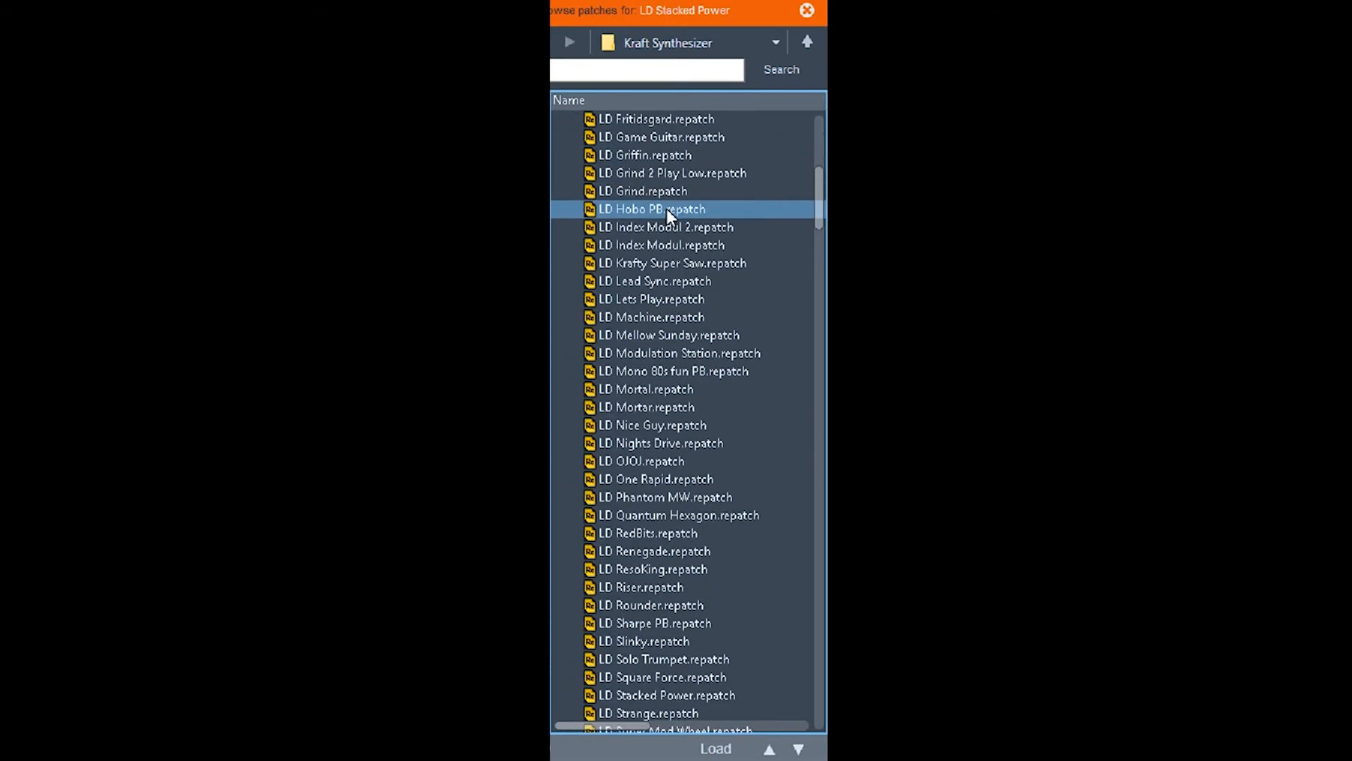
scroll(665, 209, "down", 7)
scroll(662, 210, "up", 16)
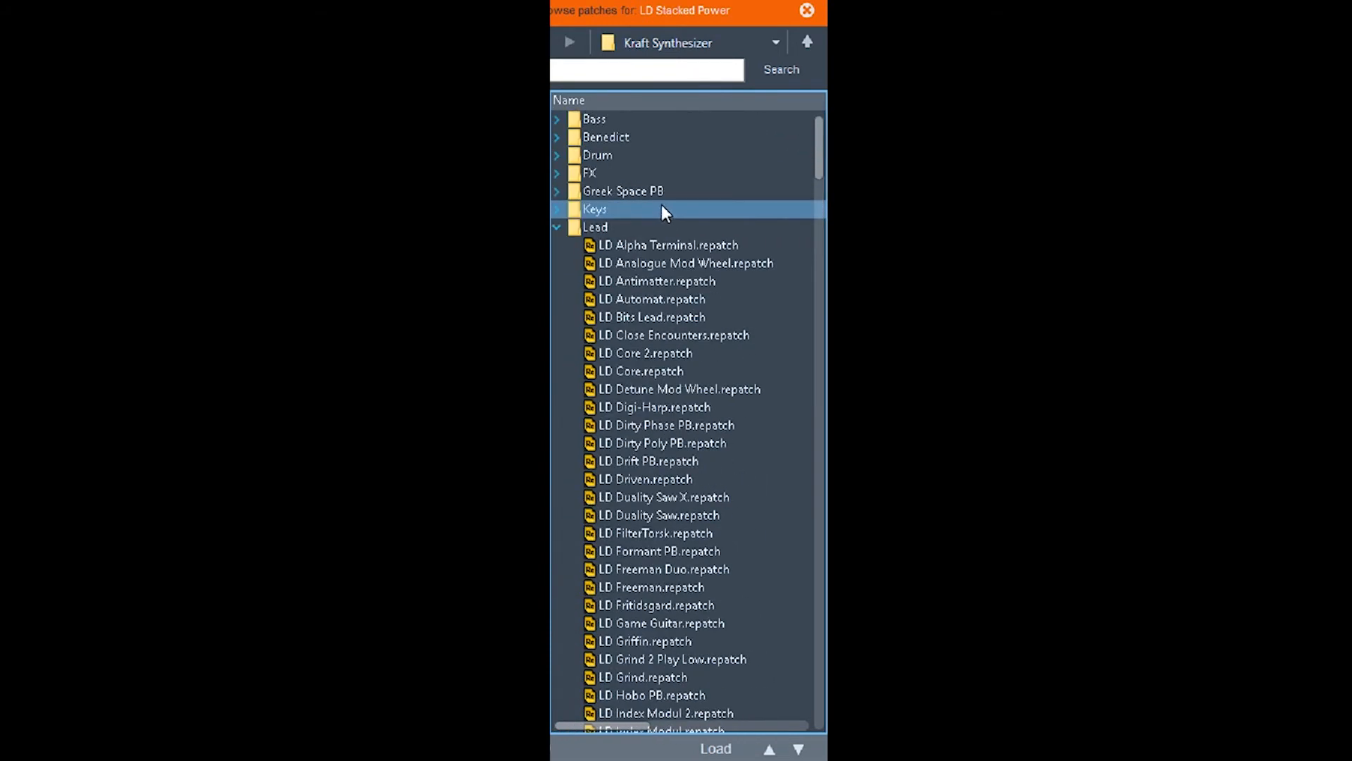
left_click(556, 226)
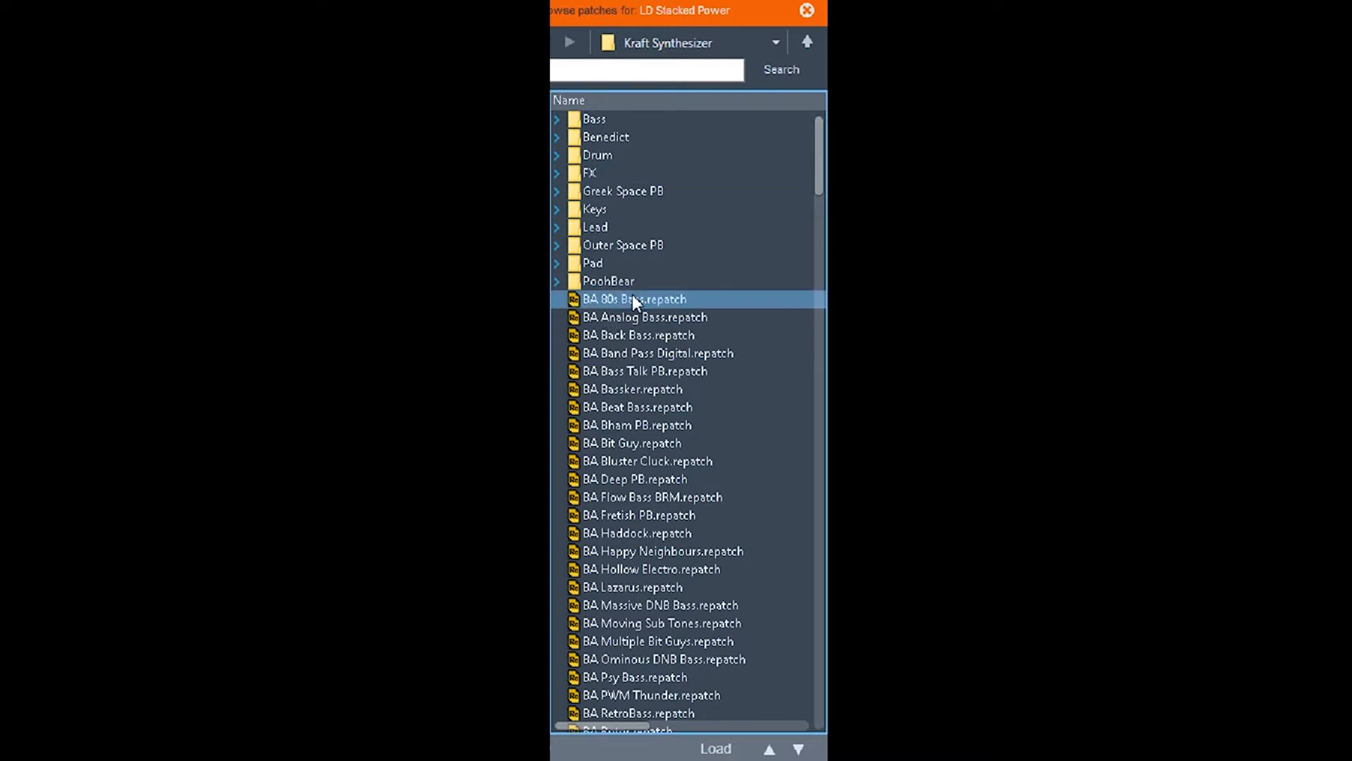
Look through the unsorted patches below the Kraft Synthesizer folders and return to the start of the list
mouse_move(819, 161)
left_mouse_down()
mouse_move(793, 712)
mouse_move(824, 295)
mouse_move(818, 162)
left_mouse_up()
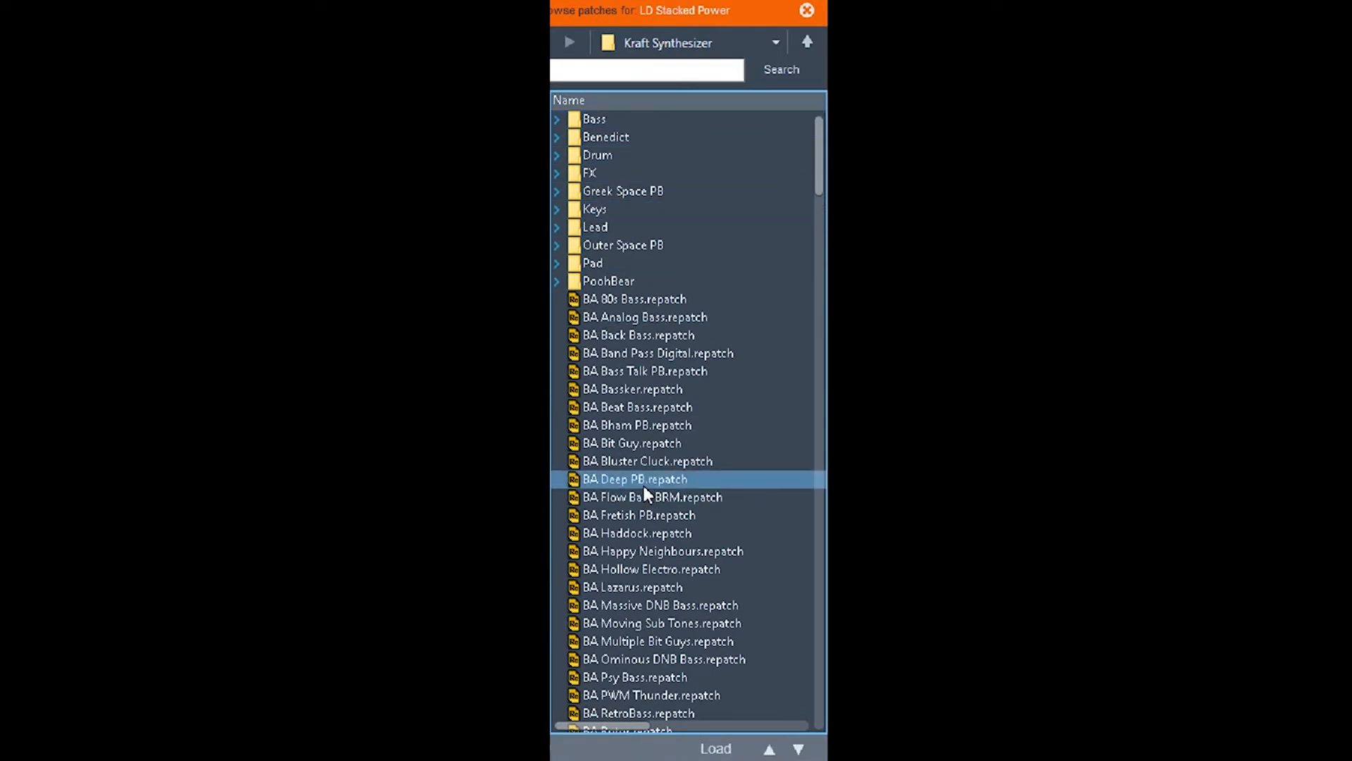
scroll(645, 465, "down", 1)
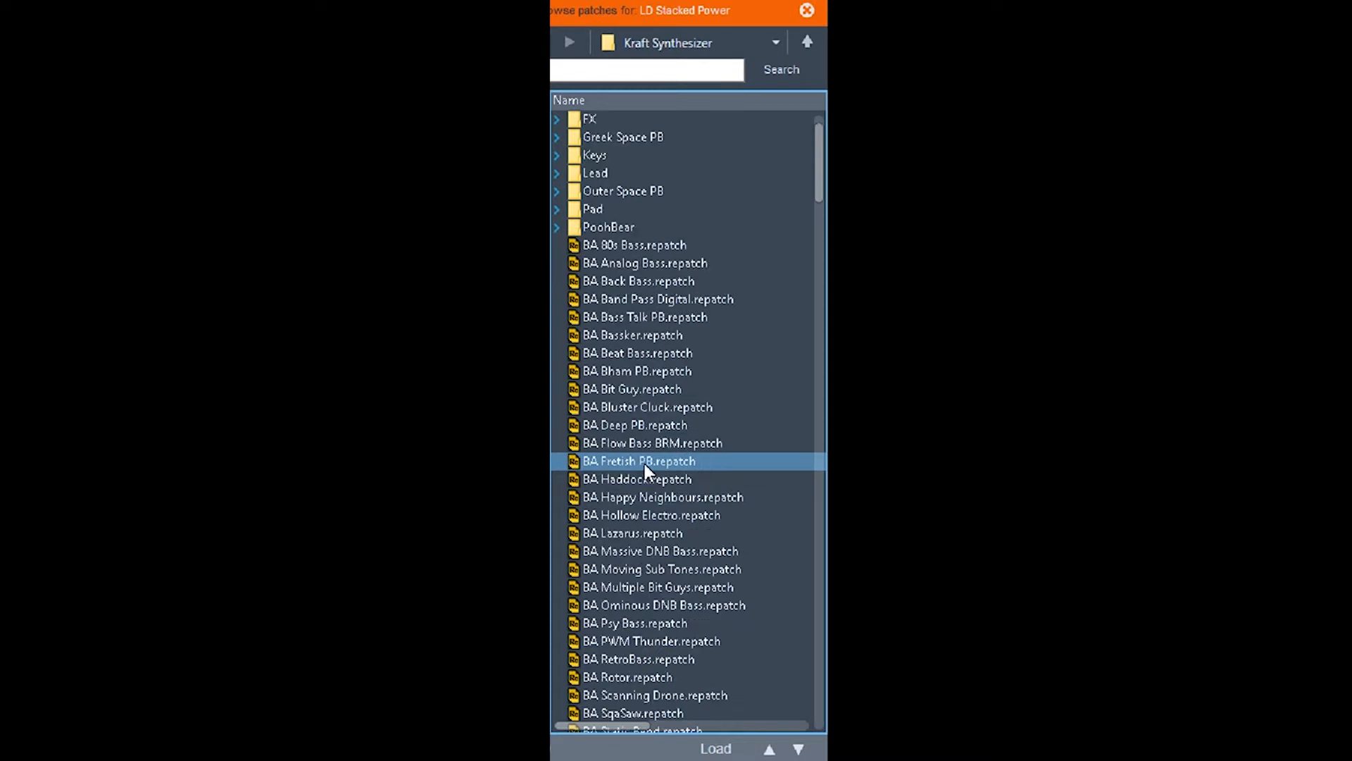
scroll(644, 463, "up", 1)
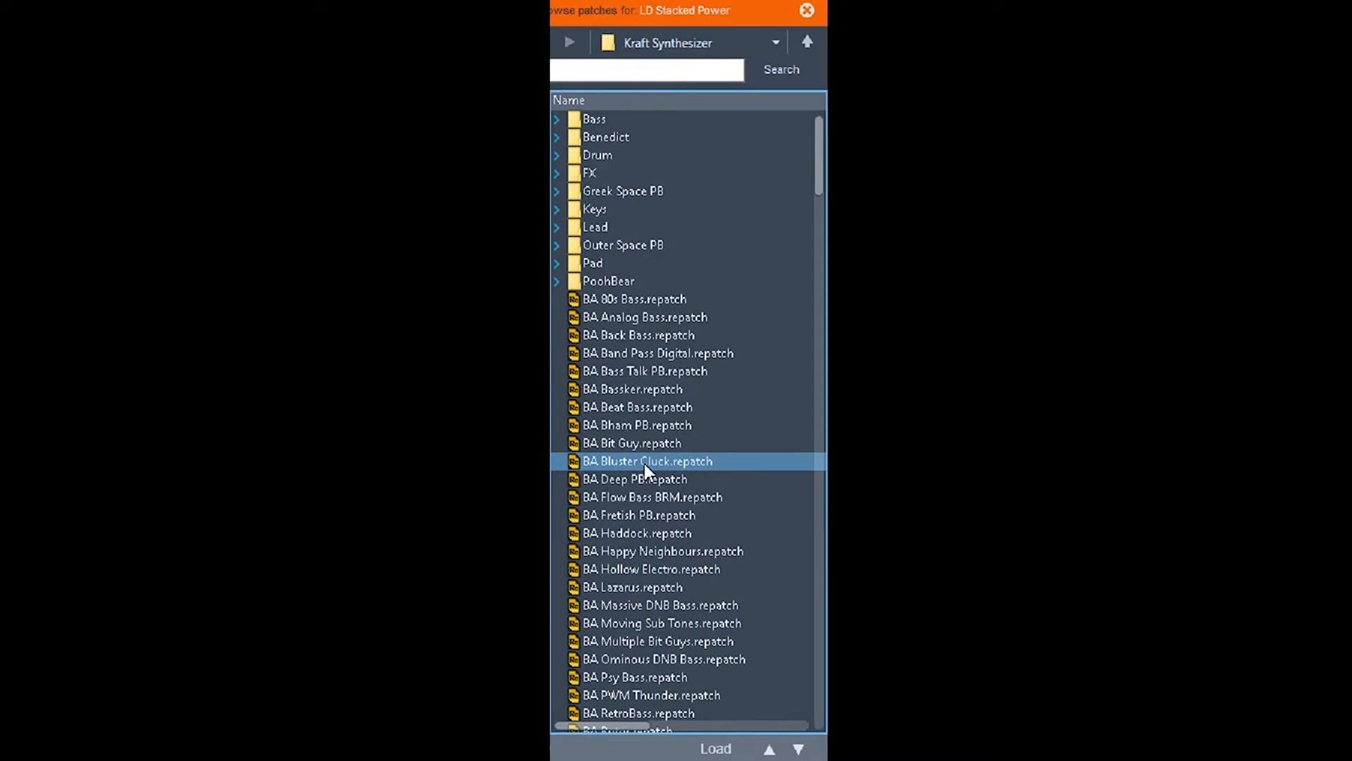
scroll(644, 458, "down", 20)
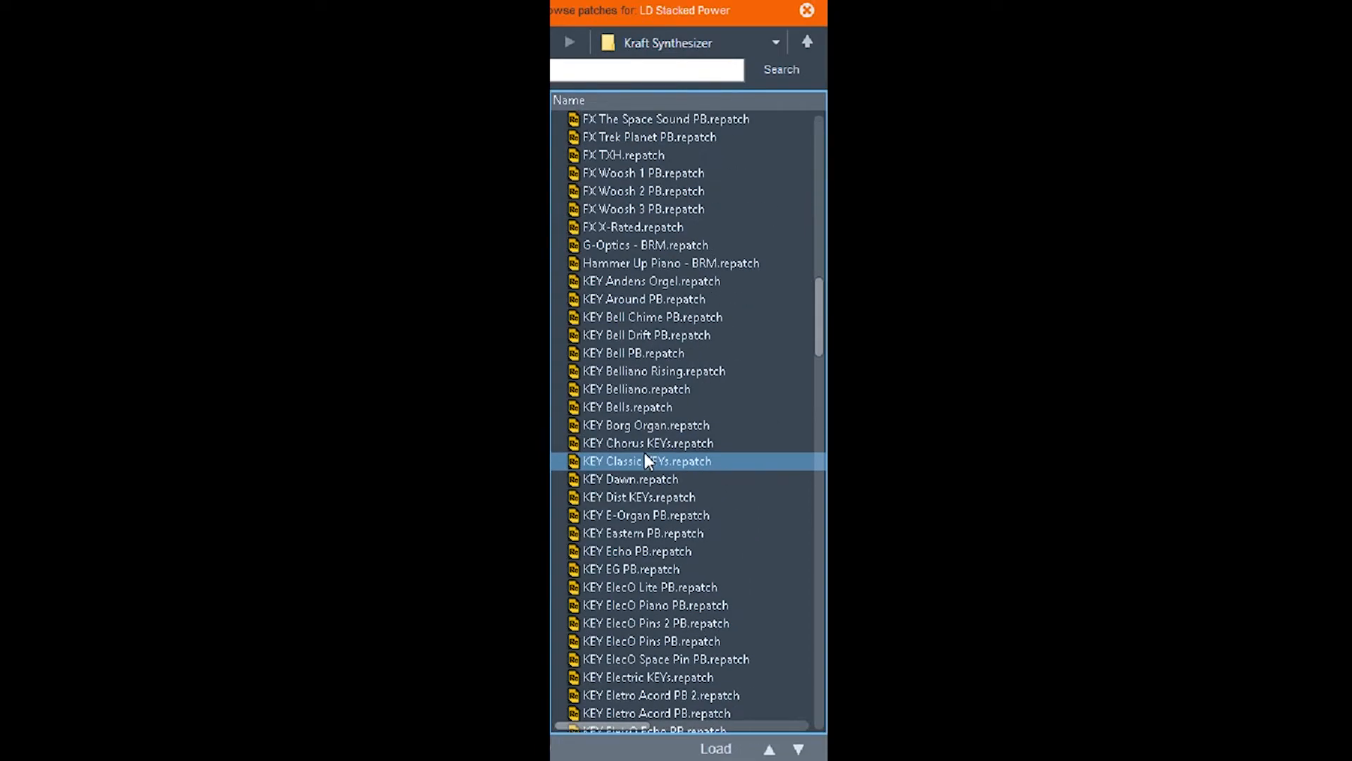
scroll(644, 459, "down", 20)
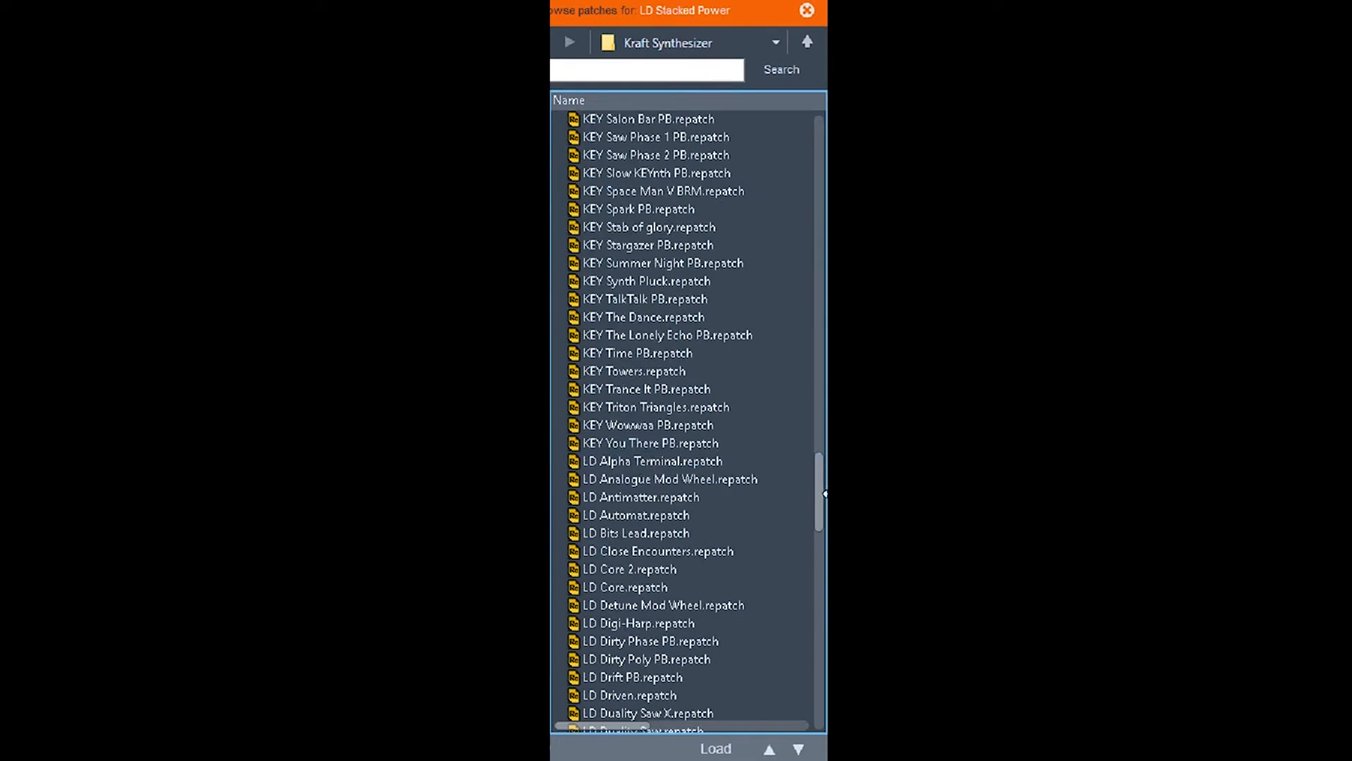
left_click_drag(823, 507, 803, 127)
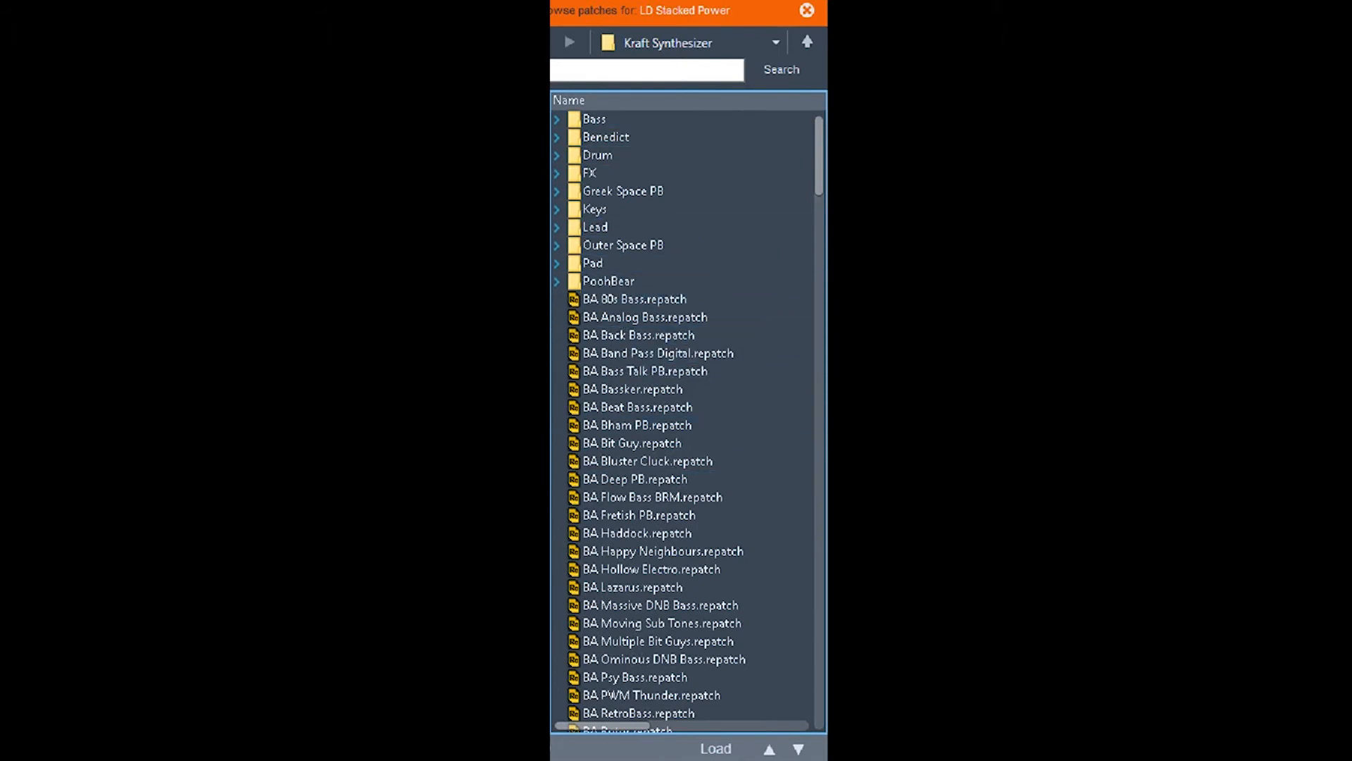
Load the BA Scanning Drone patch from the Bass folder and move on to the following patch
left_click(557, 118)
scroll(752, 311, "down", 6)
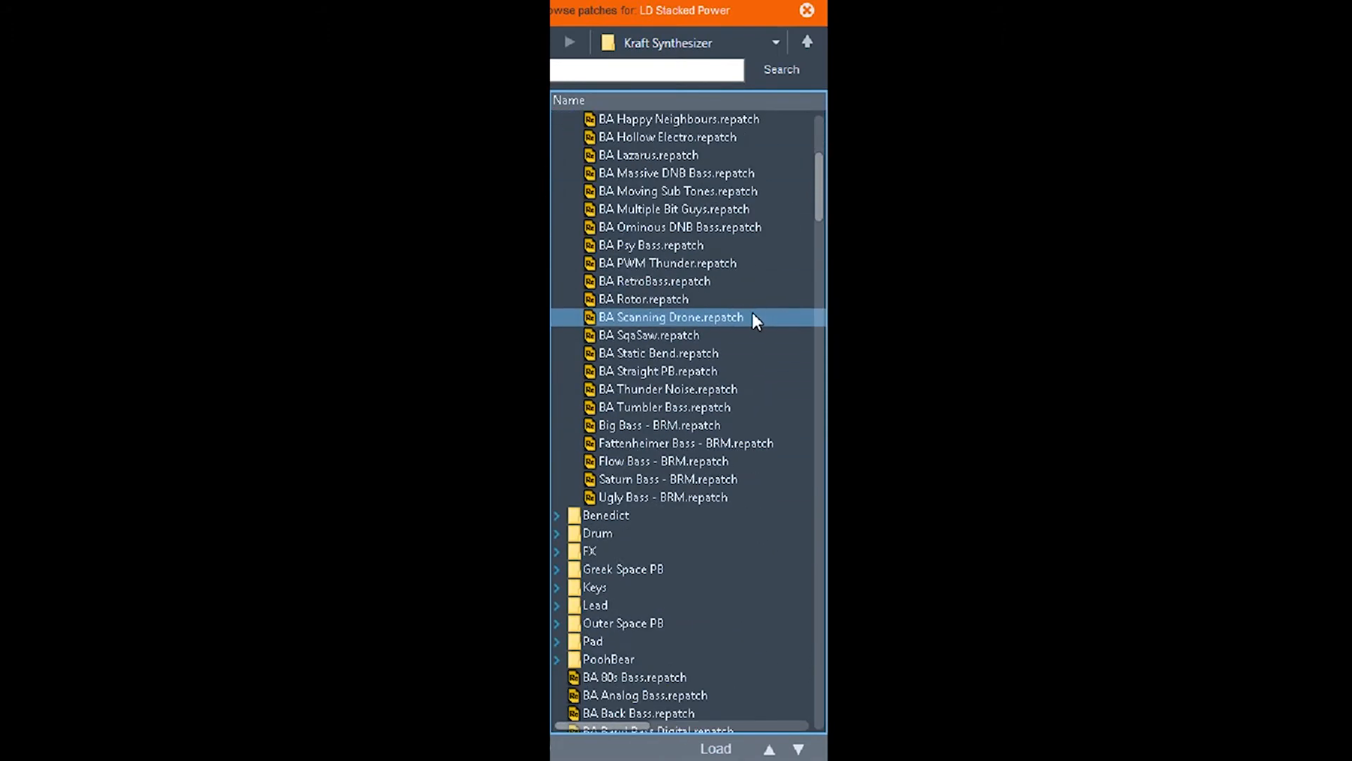
scroll(752, 312, "up", 3)
left_click(650, 299)
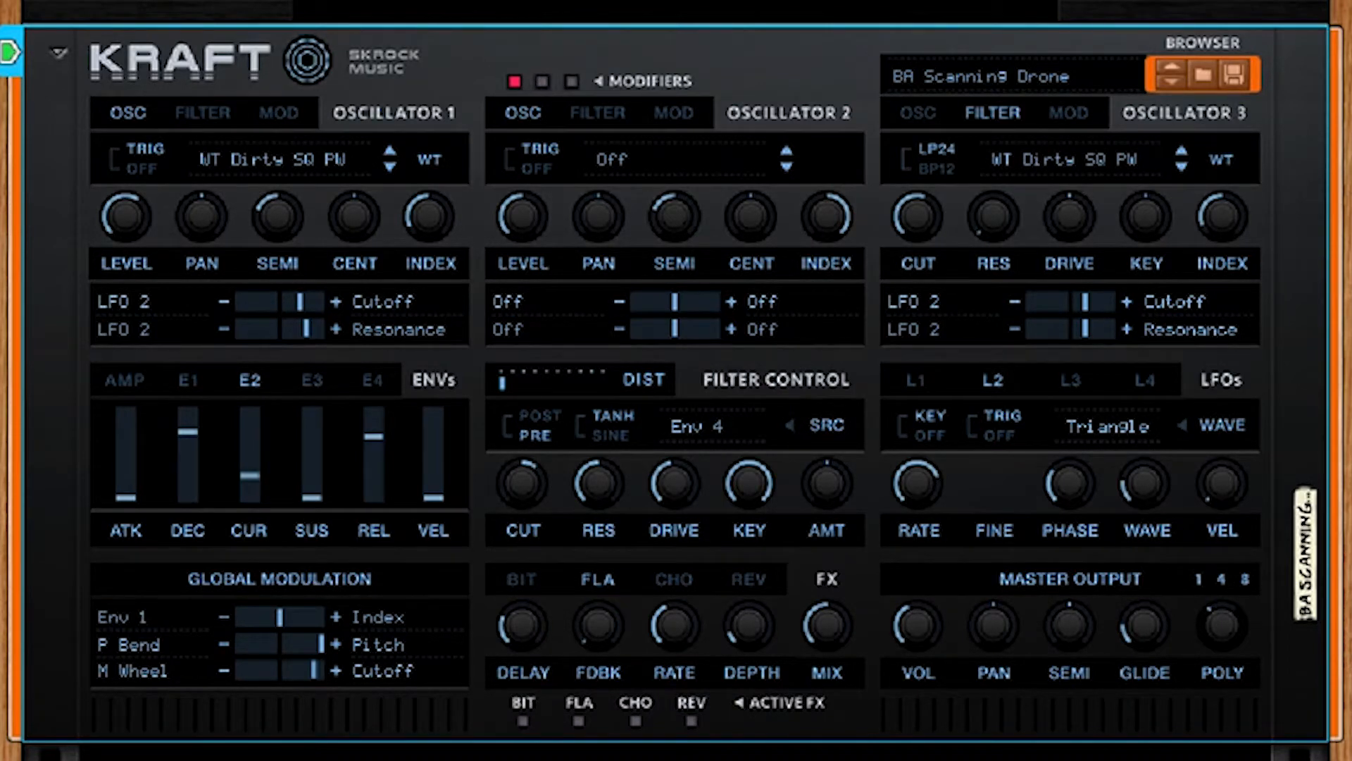
key("Down")
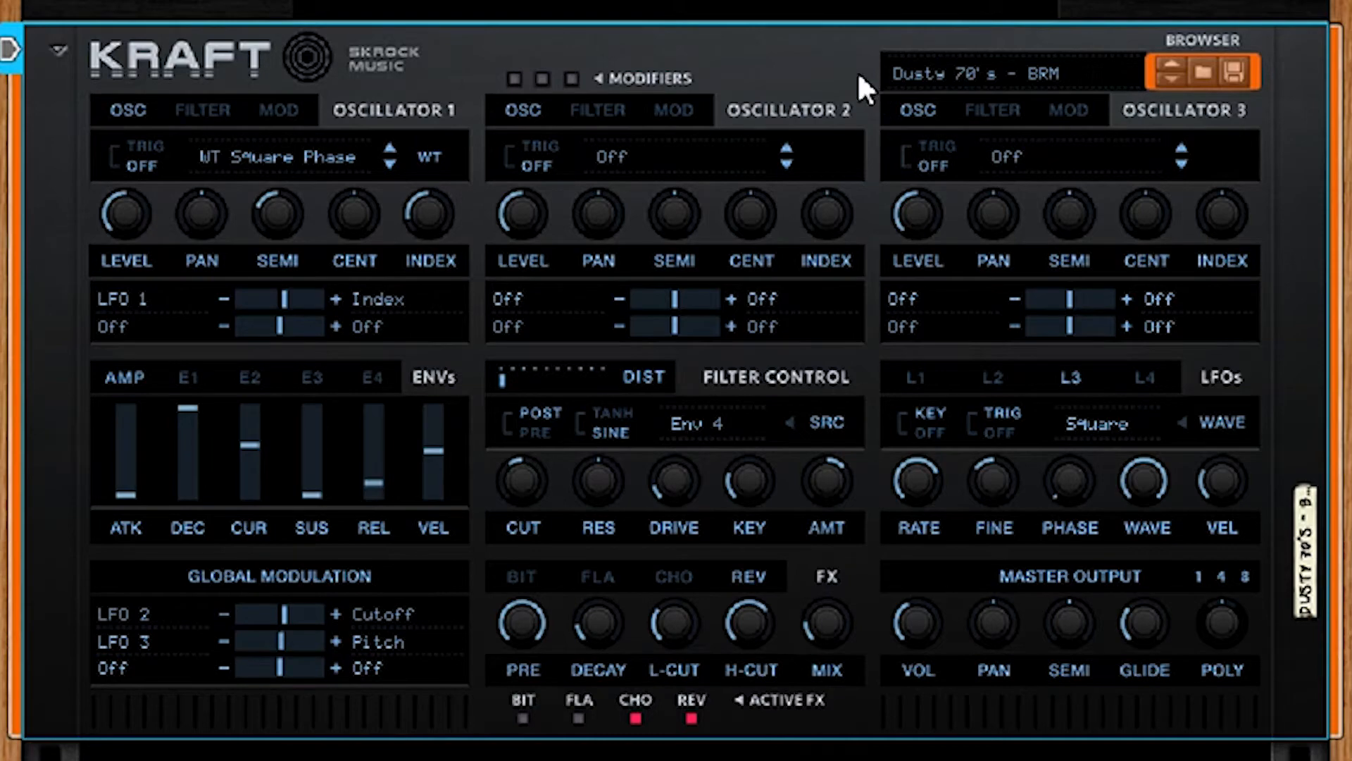
Reset the Kraft device to its initial patch
right_click(431, 67)
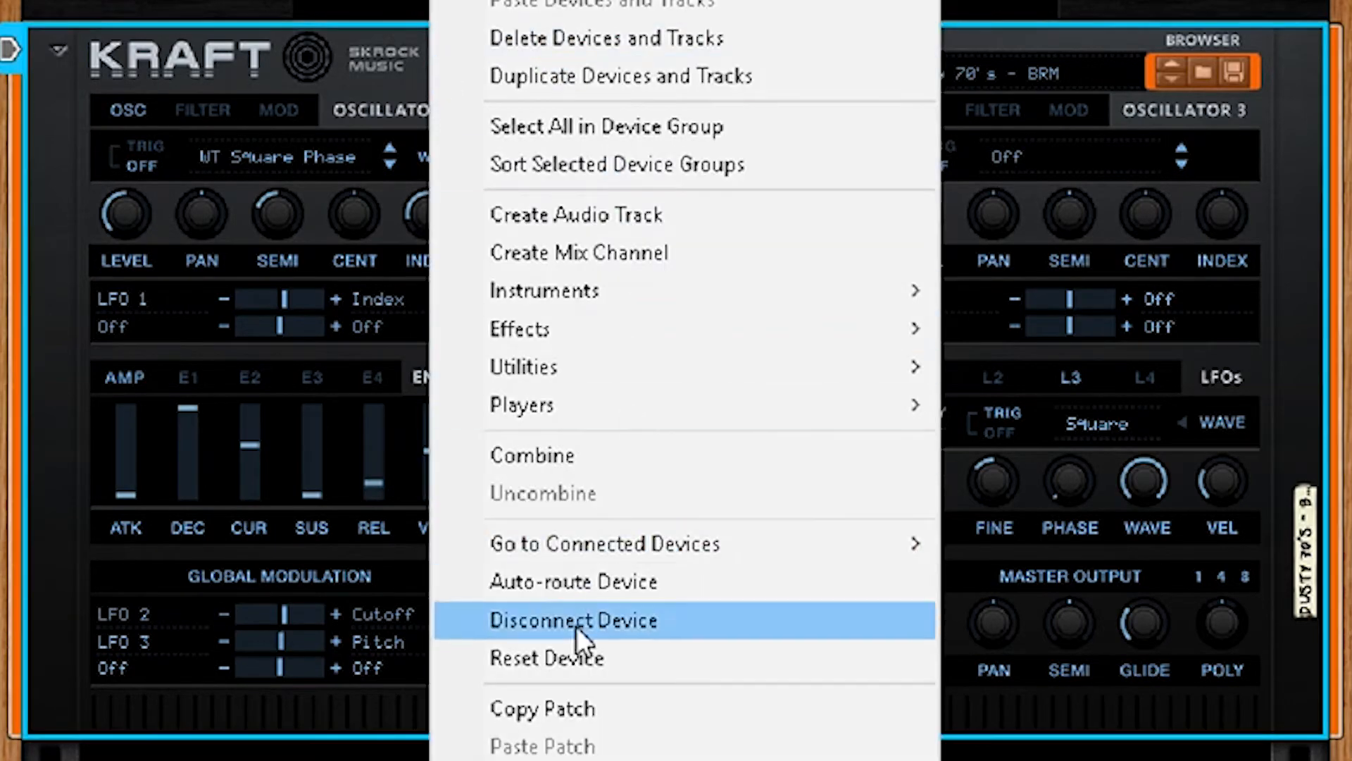
left_click(576, 667)
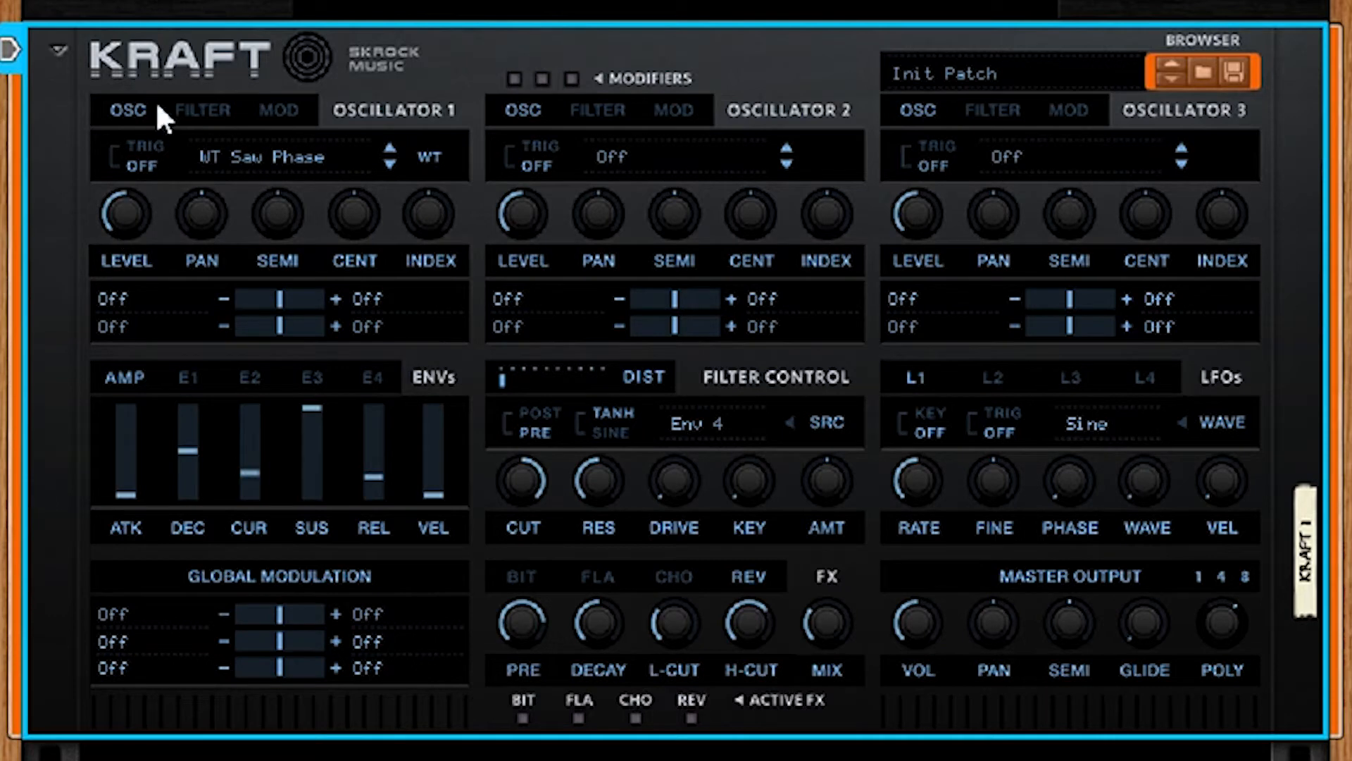
Review the Filter and Mod pages of oscillators 1 and 2, returning both oscillators to their Osc pages
left_click(204, 112)
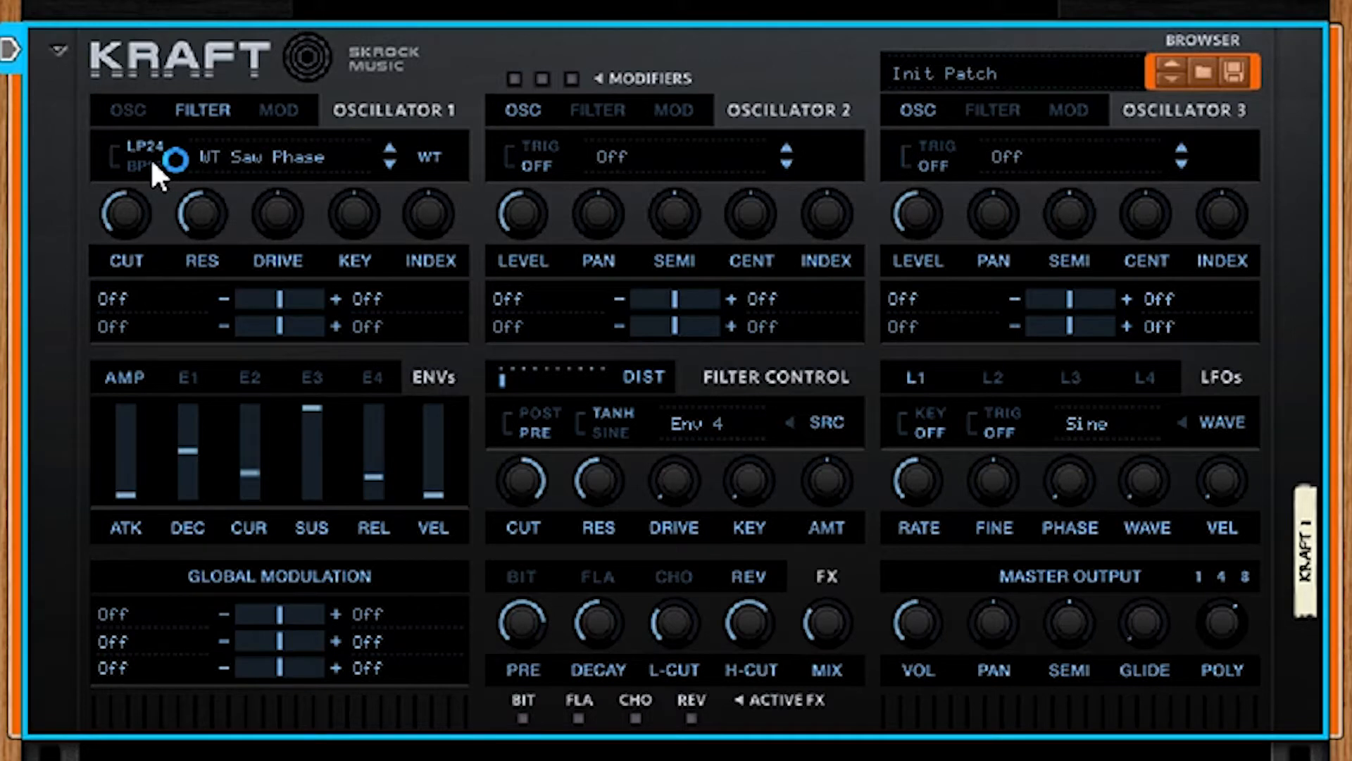
left_click(281, 110)
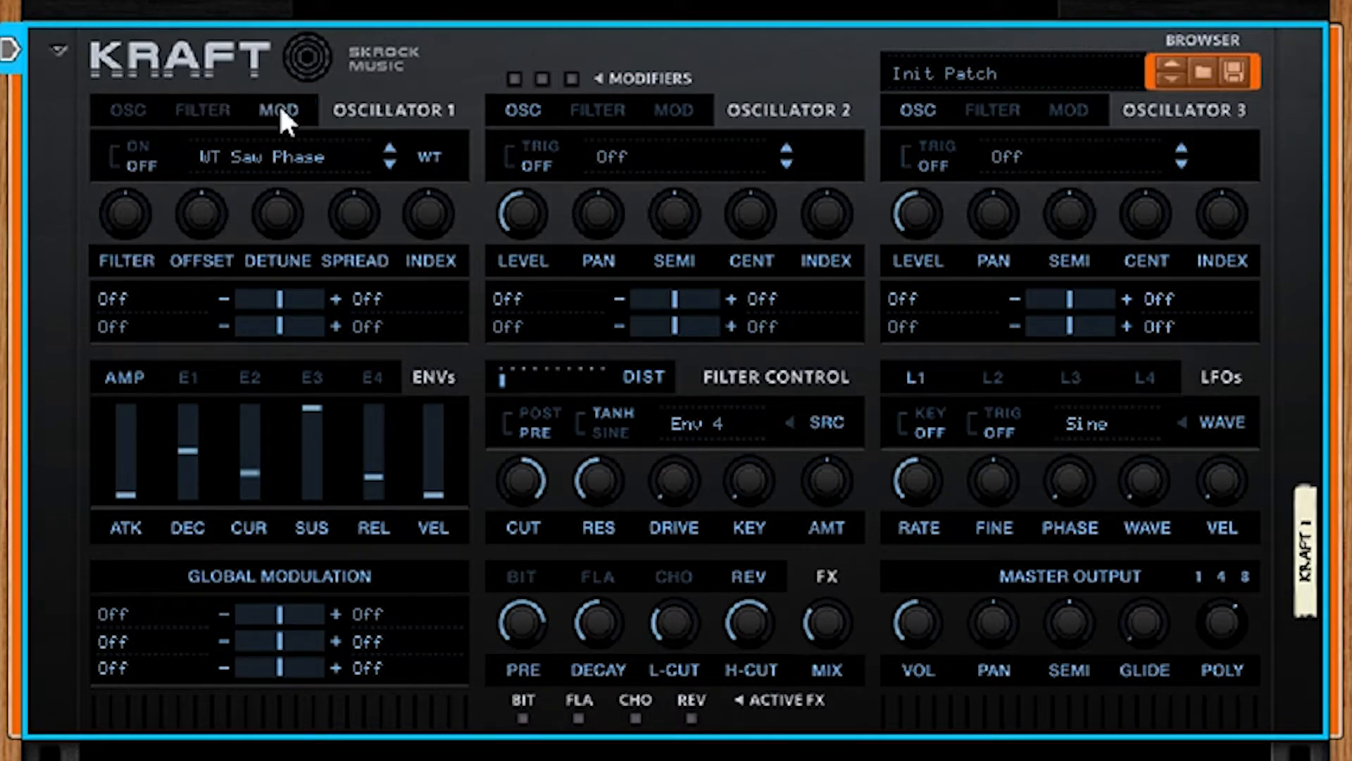
left_click(140, 165)
left_click(581, 116)
left_click(677, 111)
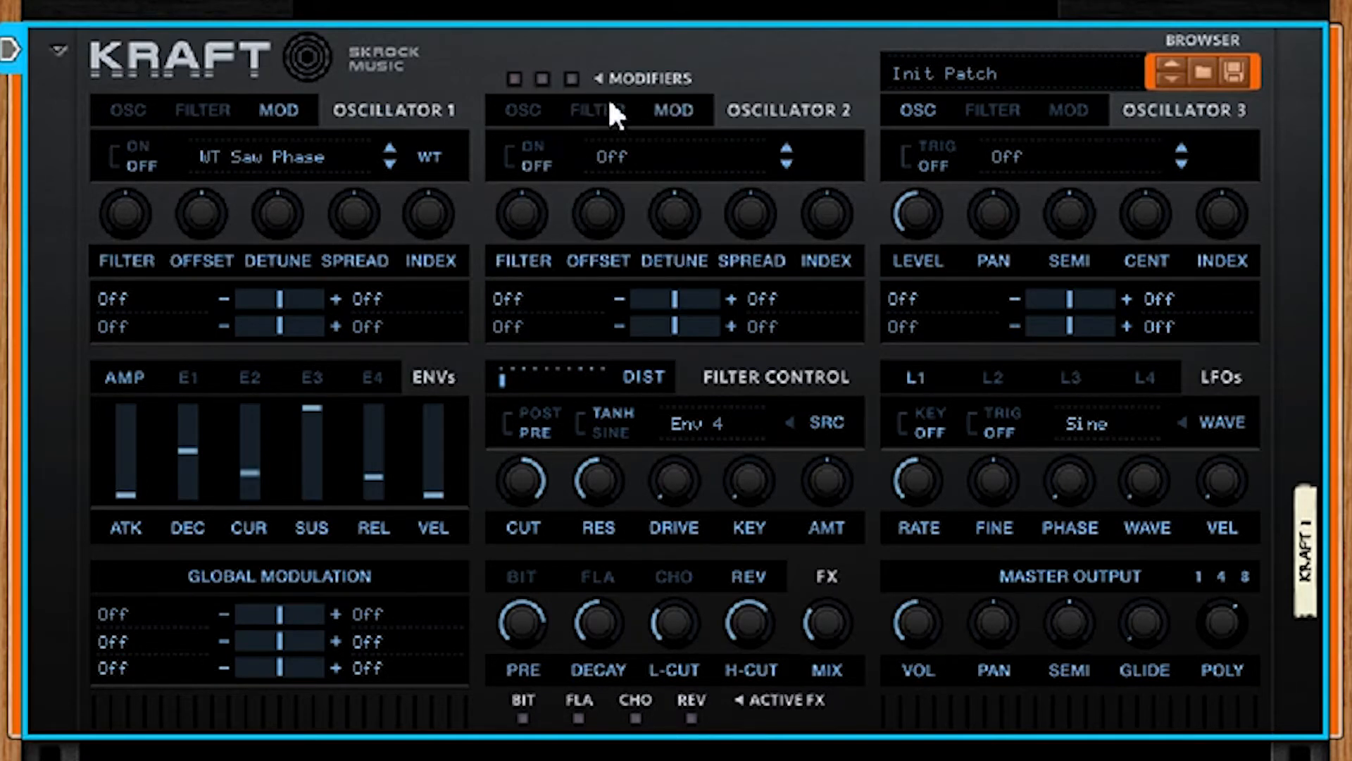
left_click(547, 111)
left_click(127, 110)
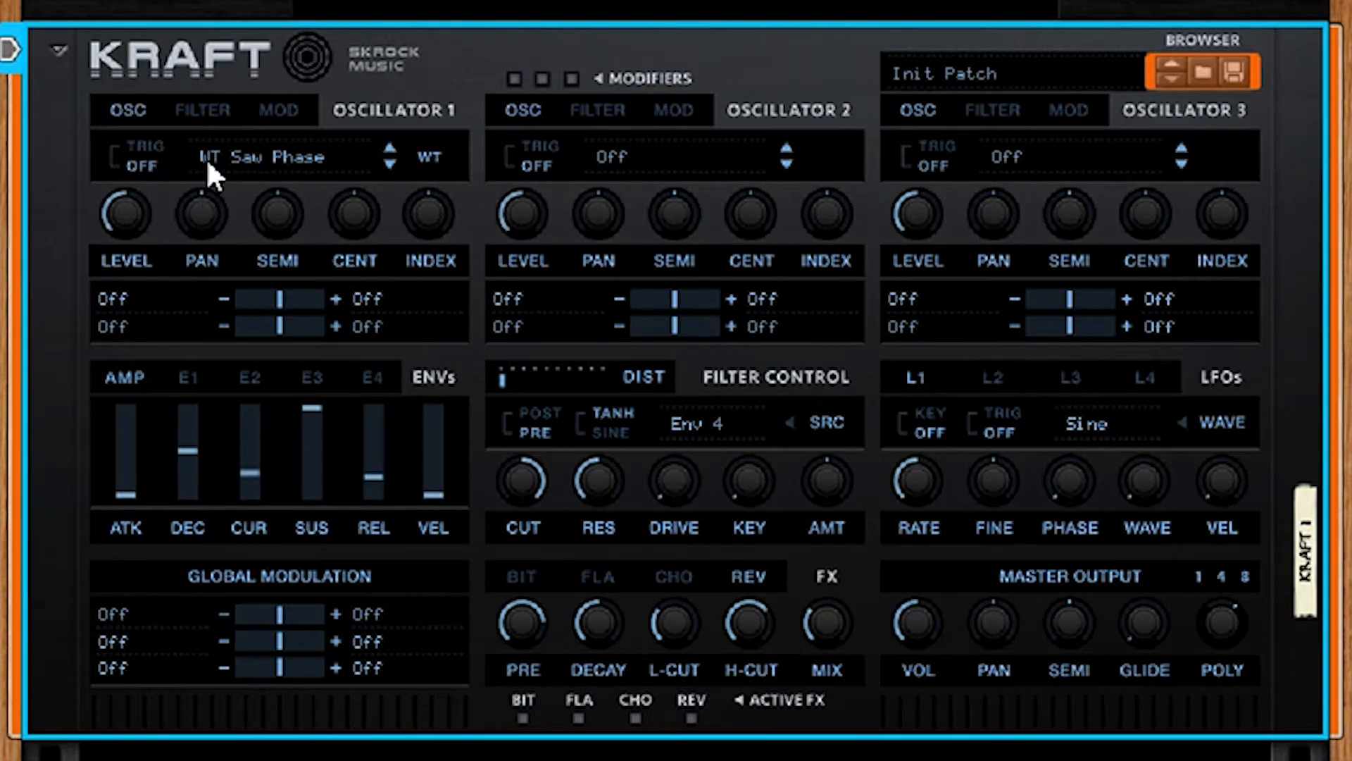
Inspect oscillator 1's waveform options and its Osc, Filter and Mod pages
left_click(231, 171)
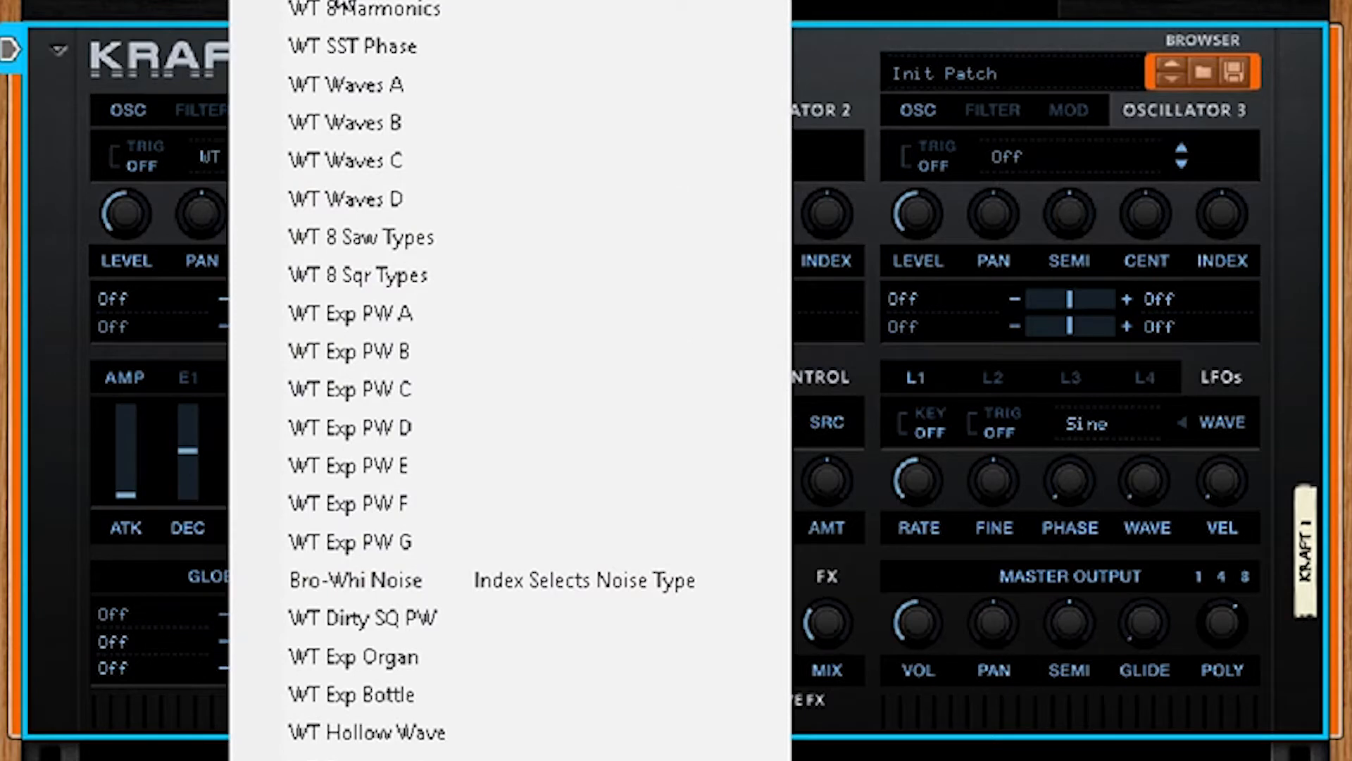
left_click(343, 56)
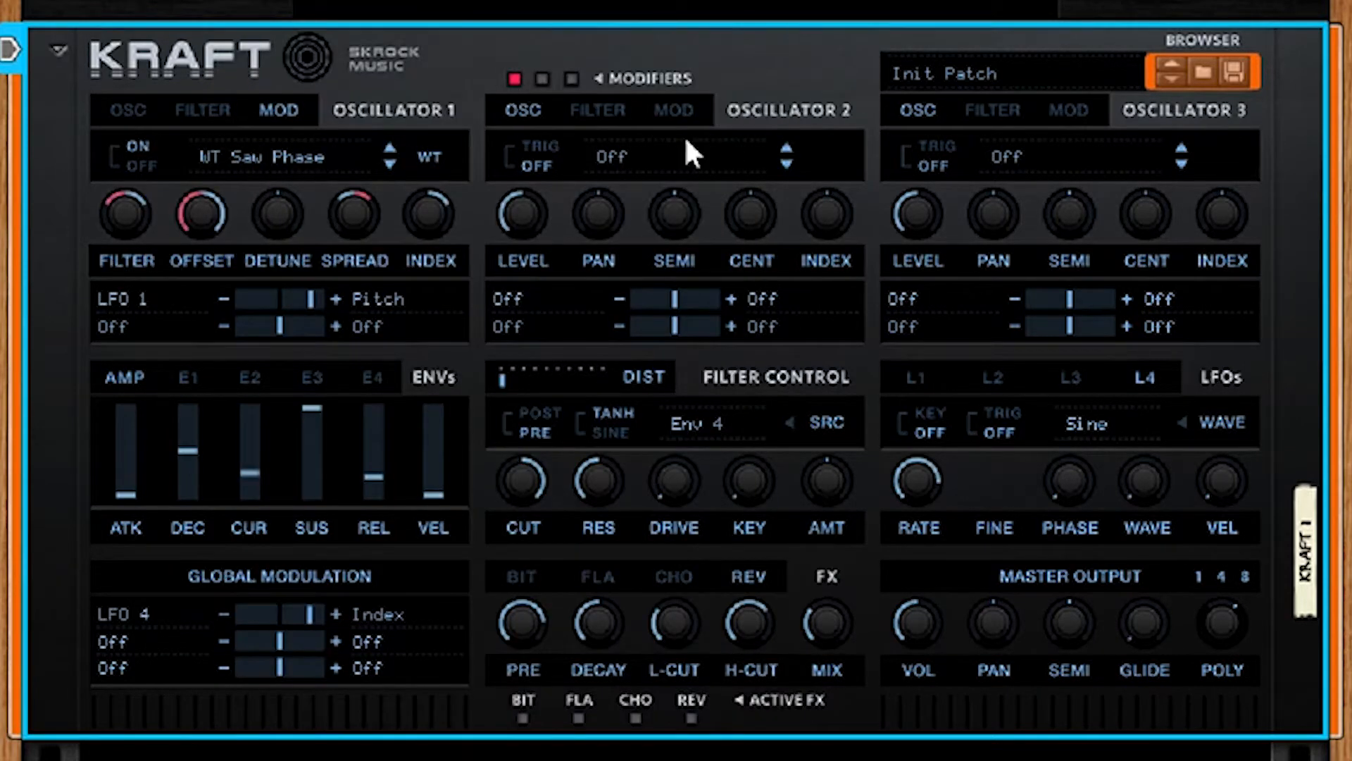
left_click(145, 112)
left_click(222, 114)
left_click(289, 109)
left_click(514, 77)
In Filter Control, move the Dist slider to about mid-range, raise Drive and lower Cut
mouse_move(498, 374)
left_mouse_down()
mouse_move(656, 377)
mouse_move(551, 381)
mouse_move(639, 157)
left_mouse_up()
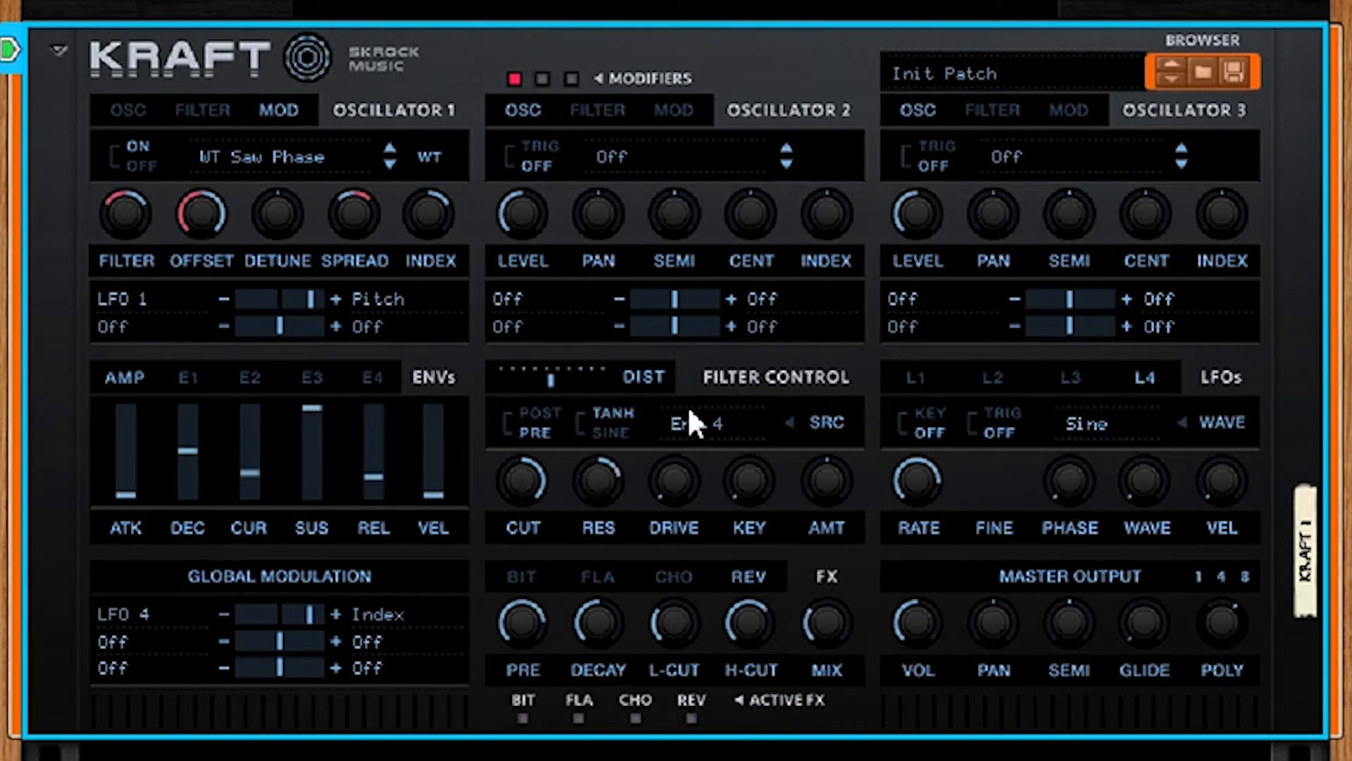
left_click_drag(670, 489, 660, 347)
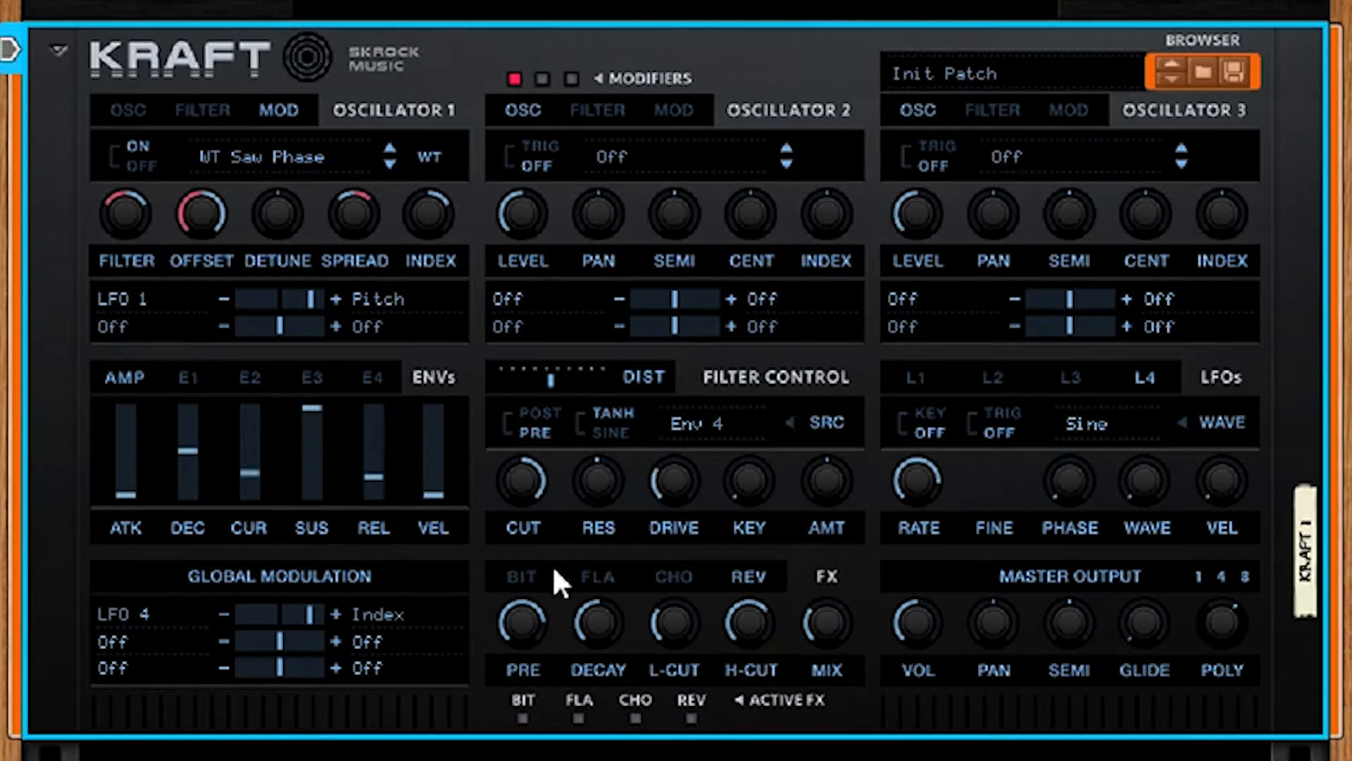
left_click_drag(518, 484, 588, 720)
Set the Filter Control modulation source to LFO 2
left_click(717, 420)
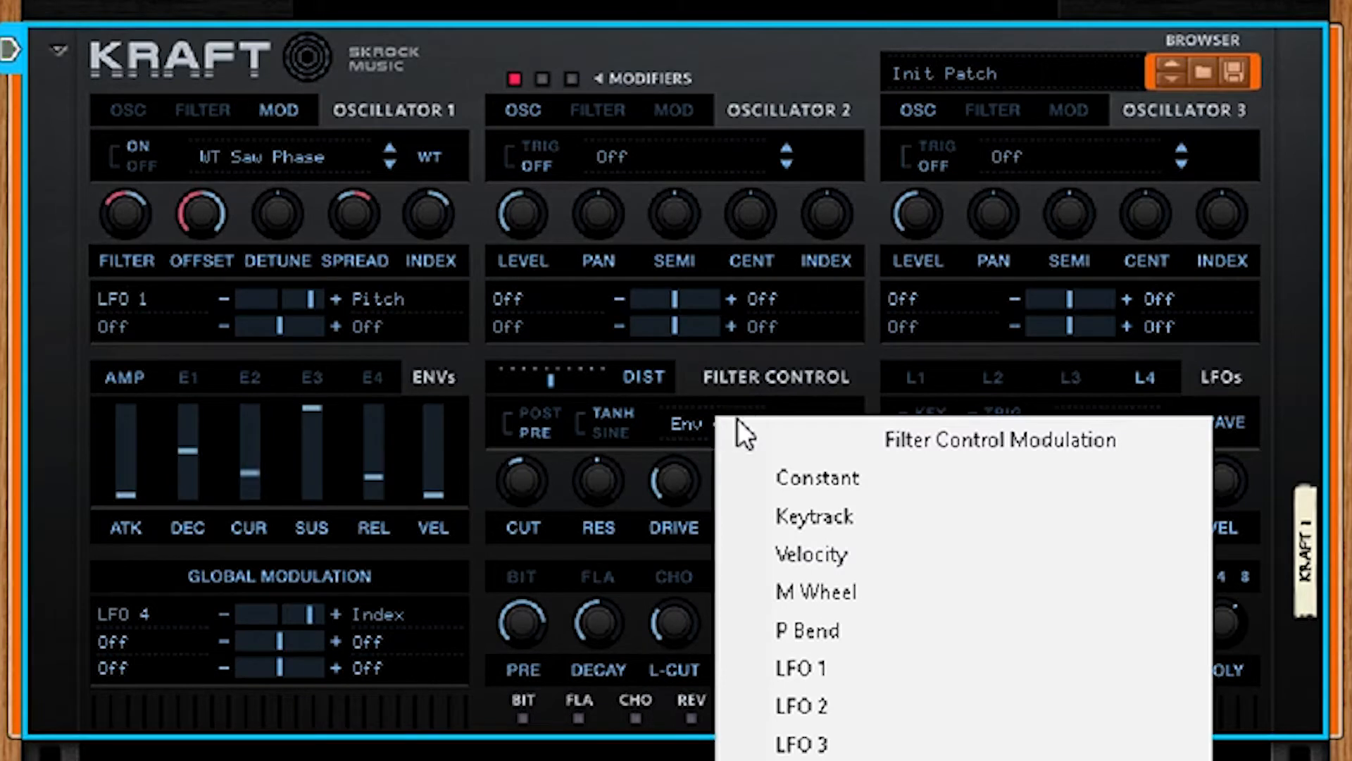
left_click(803, 698)
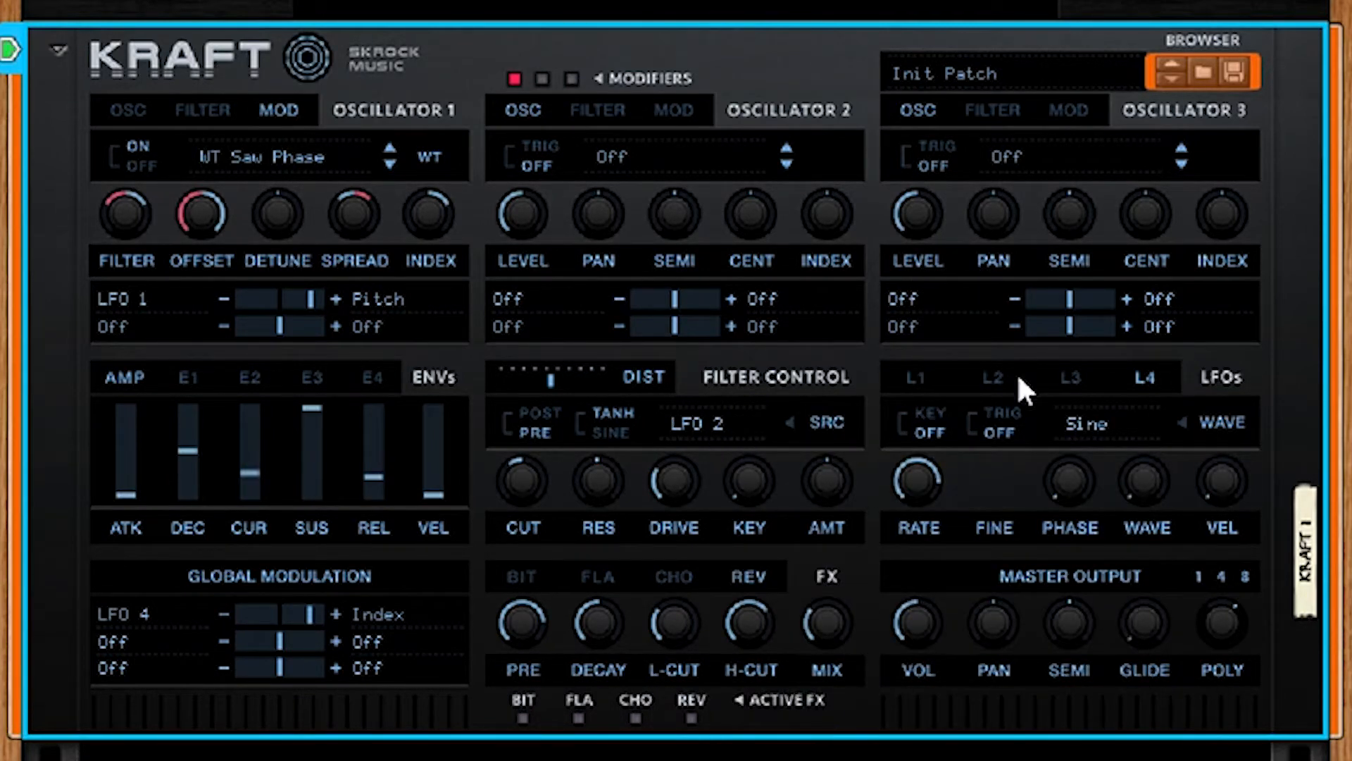
Show the LFO 2 settings, then switch Filter Control's distortion mode to Sine and raise its Amt
left_click(995, 378)
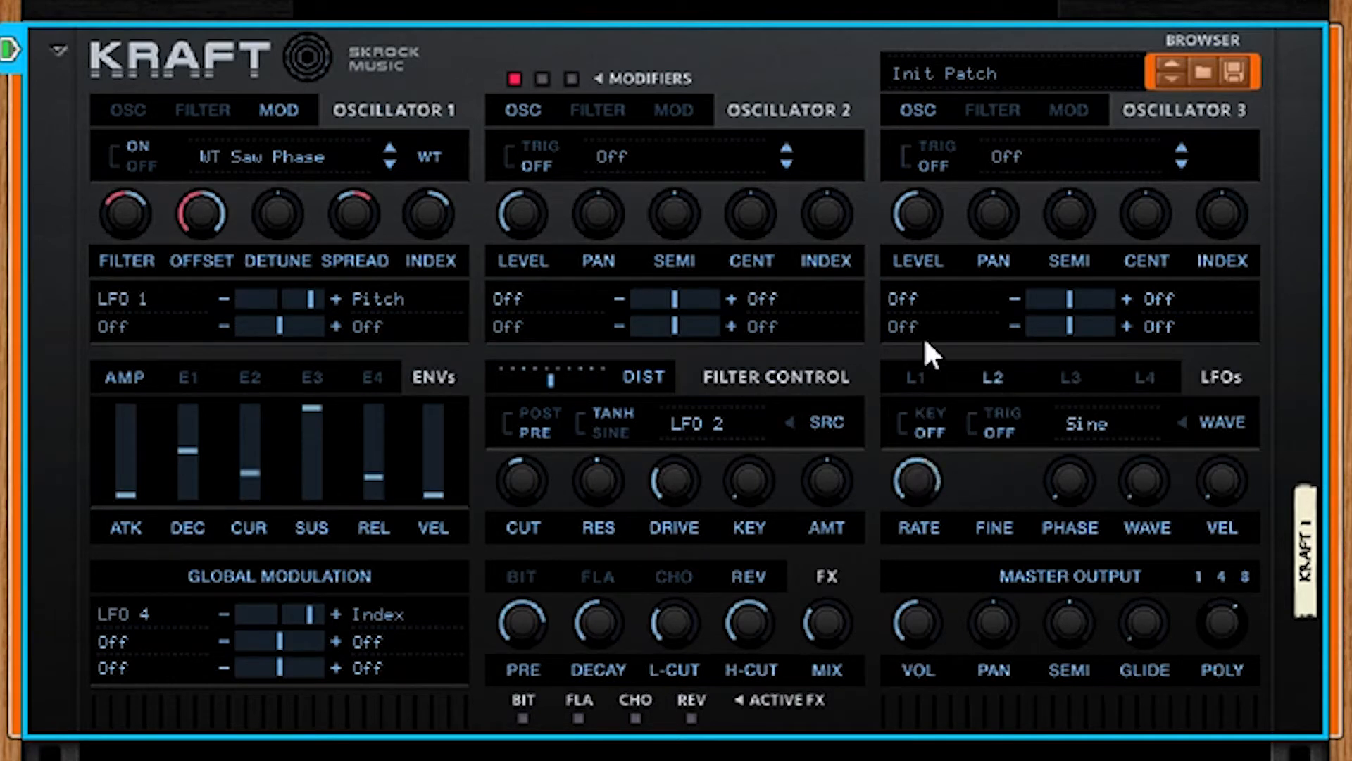
left_click(597, 431)
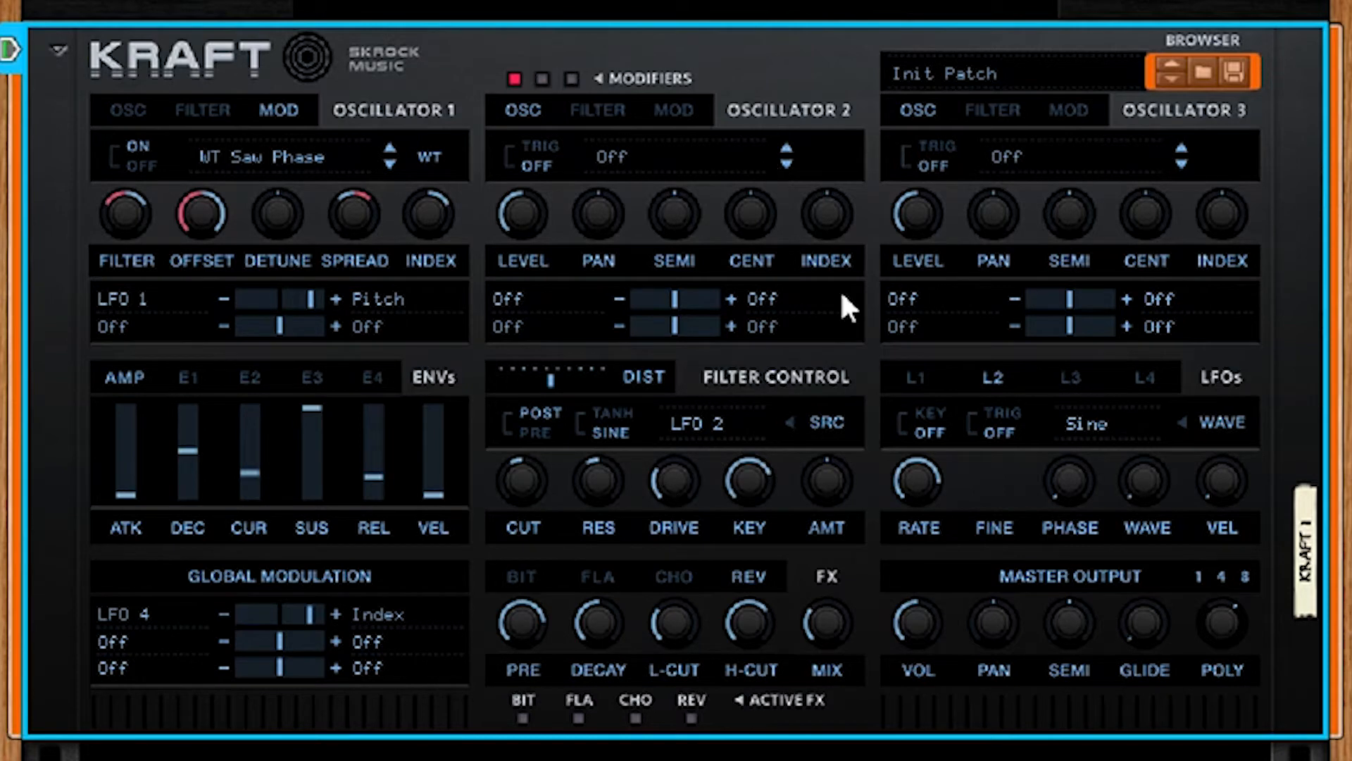
left_click_drag(835, 476, 848, 301)
Set the Filter Control modulation source to P Bend and adjust the Dist slider
left_click(772, 438)
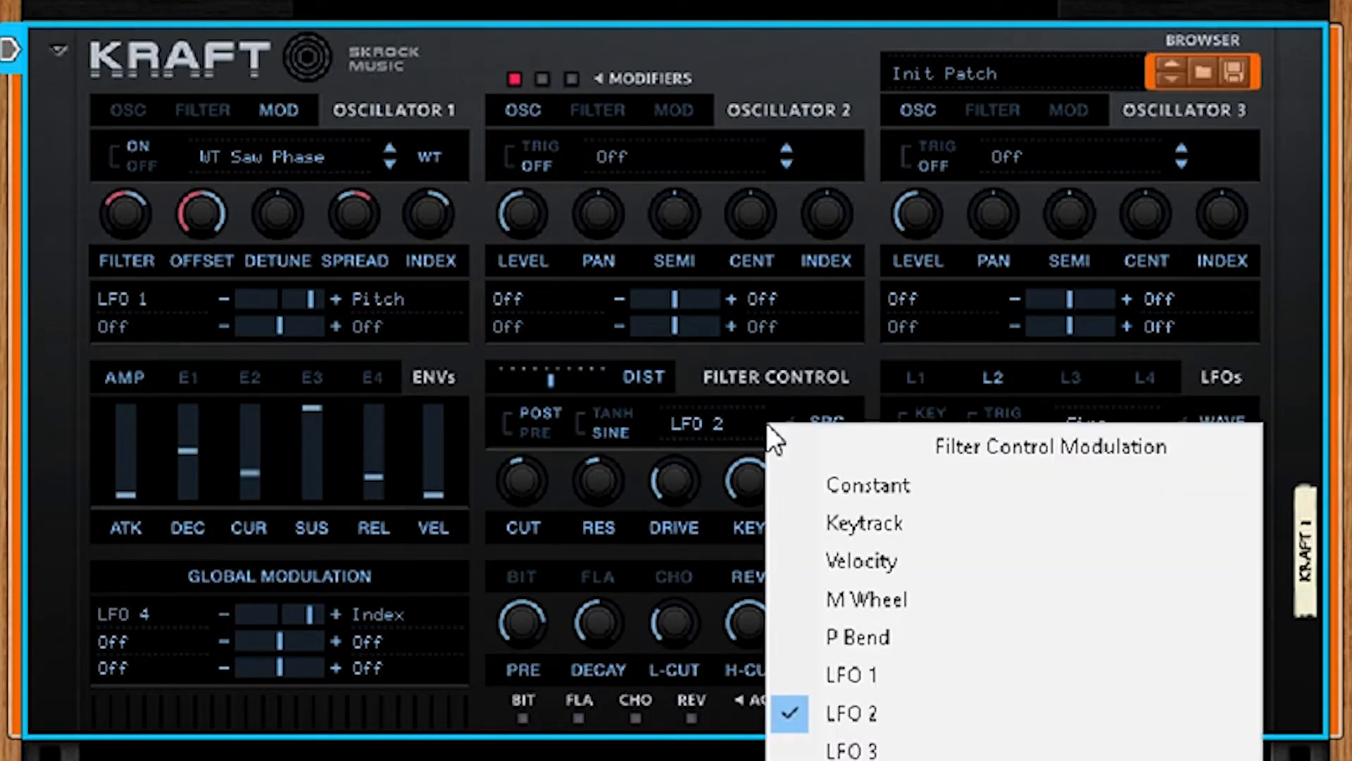
left_click(839, 632)
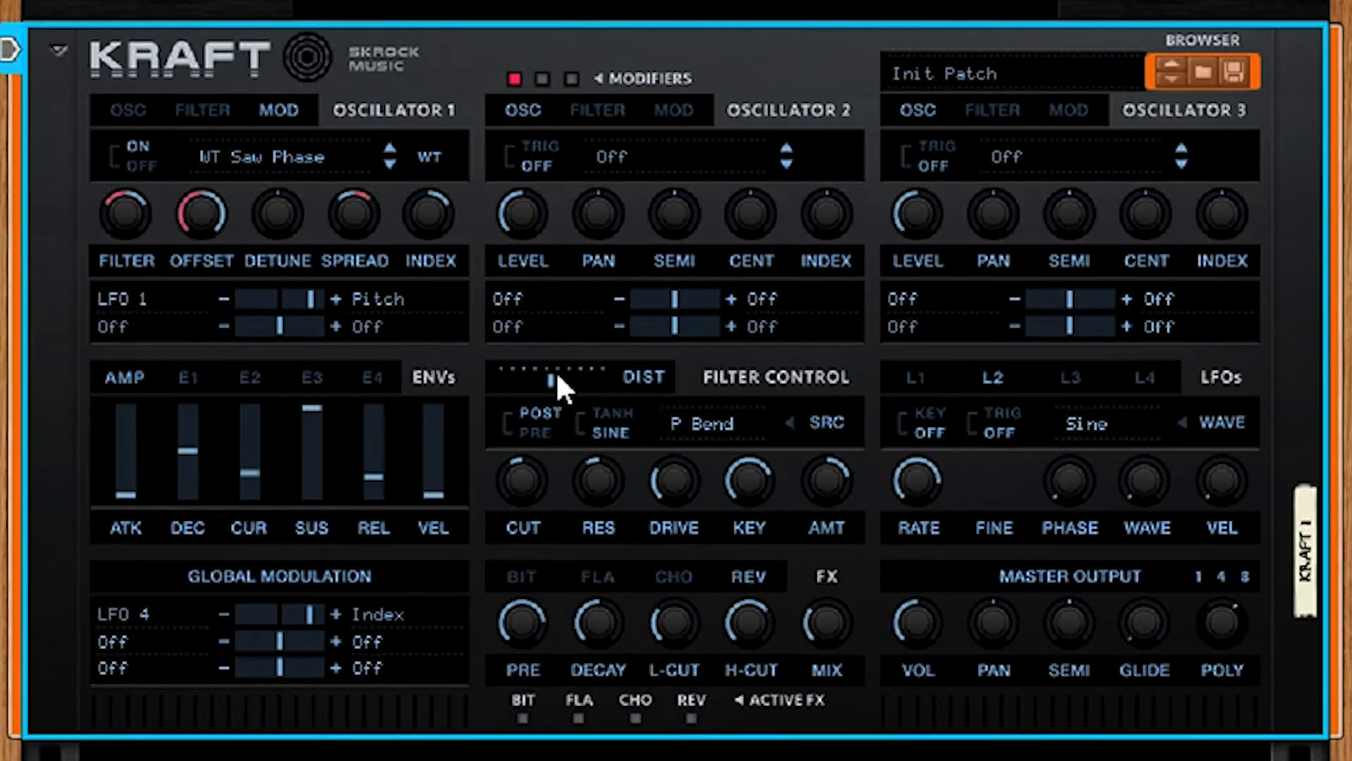
mouse_move(549, 375)
left_mouse_down()
mouse_move(332, 404)
mouse_move(591, 392)
left_mouse_up()
Reset the Kraft device to its initial settings
right_click(433, 59)
left_click(521, 655)
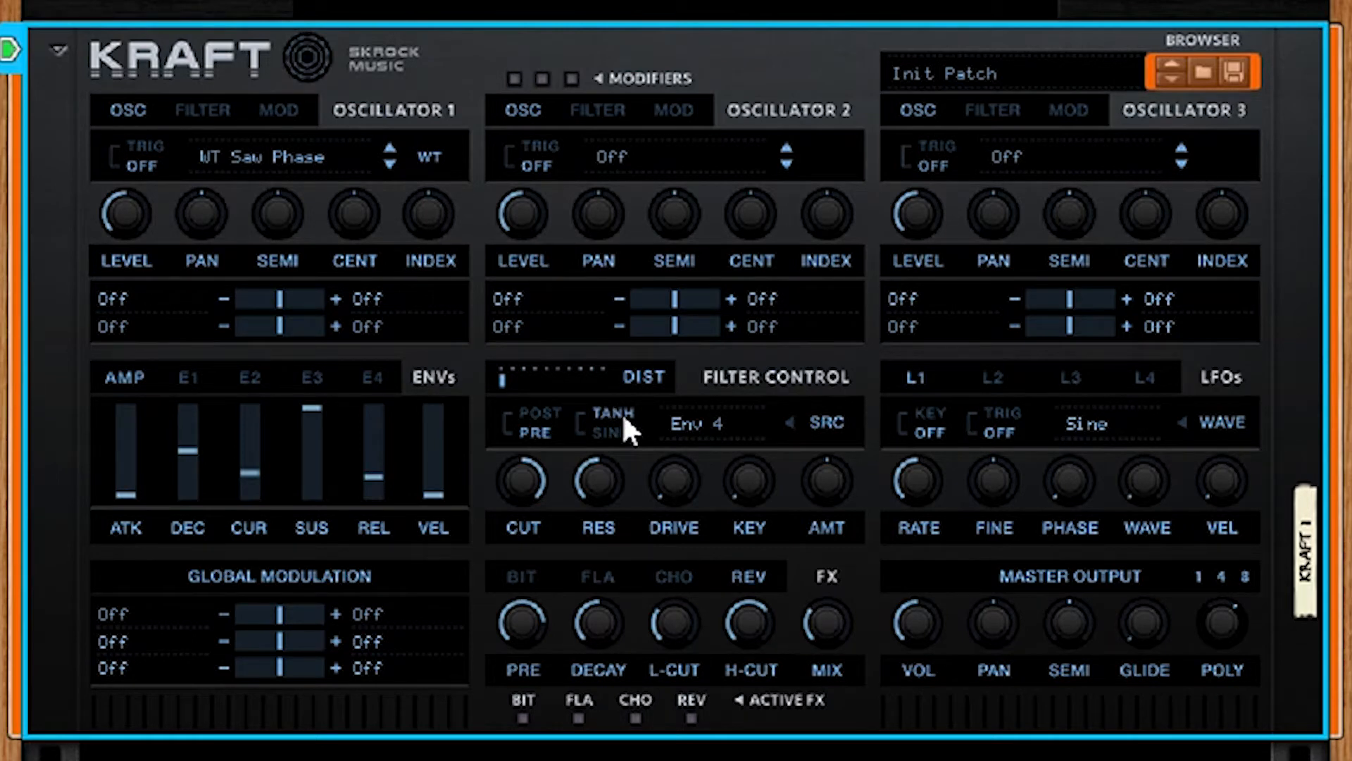
In Filter Control, raise Res, lower Cut and compare the Sine and Tanh distortion modes, ending on Tanh
left_click_drag(602, 479, 611, 141)
left_click_drag(514, 481, 557, 641)
left_click(626, 415)
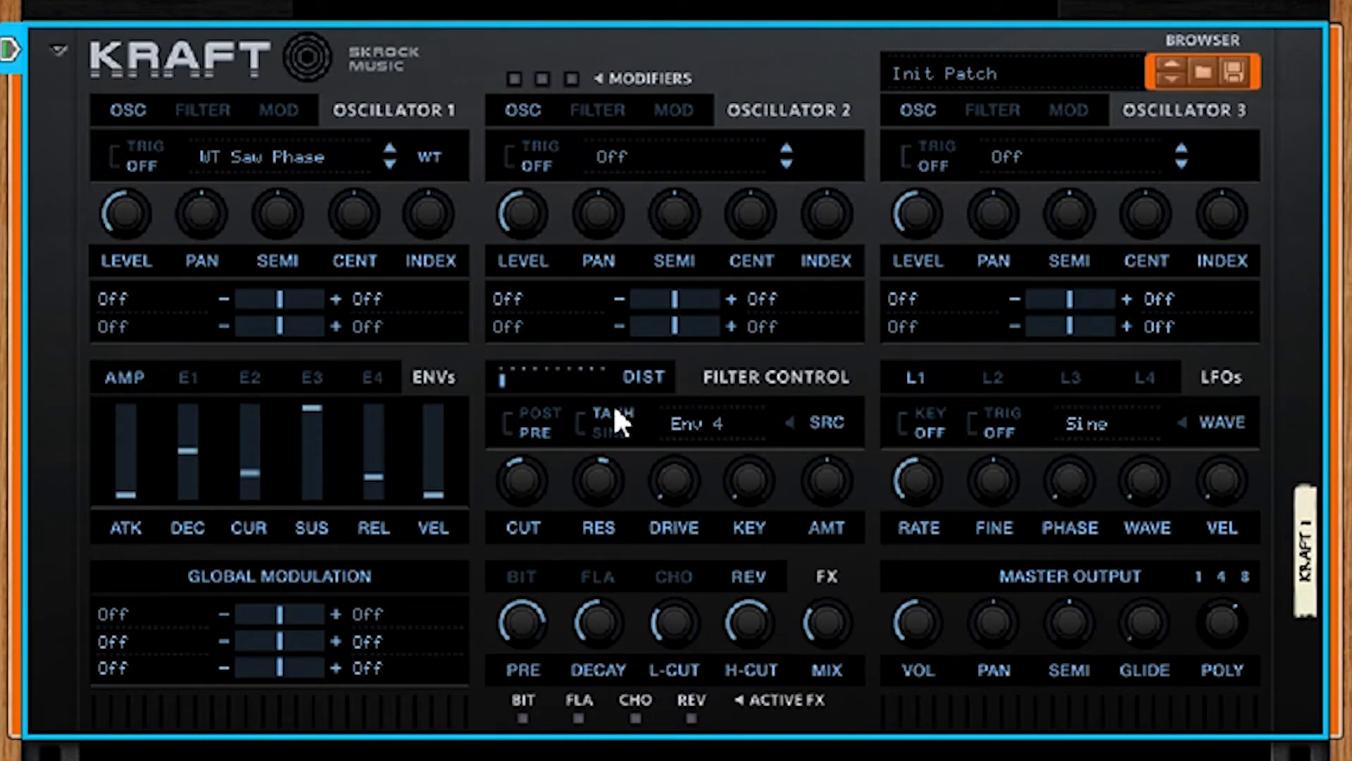
left_click(613, 428)
Try the Triangle and Square waveforms on LFO 1 and look at the LFO 2 and LFO 3 pages
left_click(1220, 421)
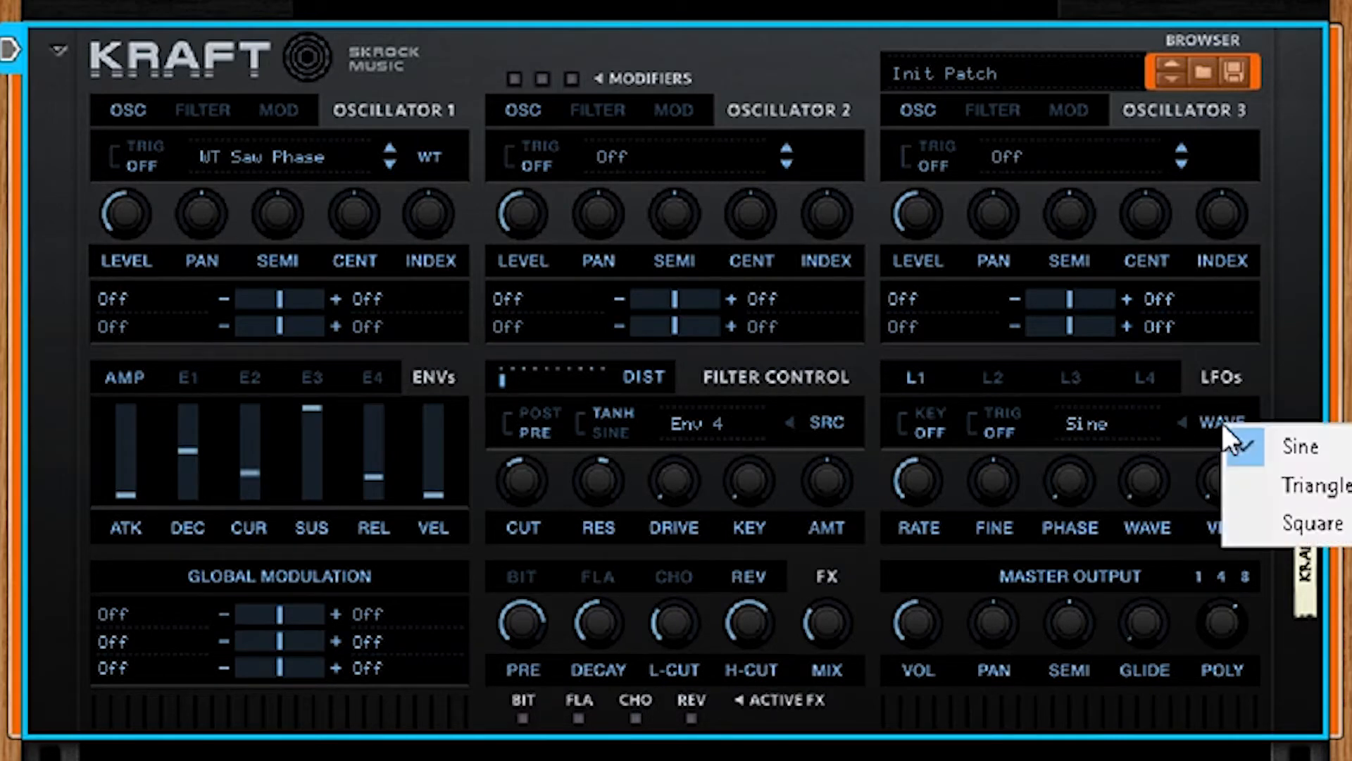
left_click(1287, 476)
left_click(1218, 420)
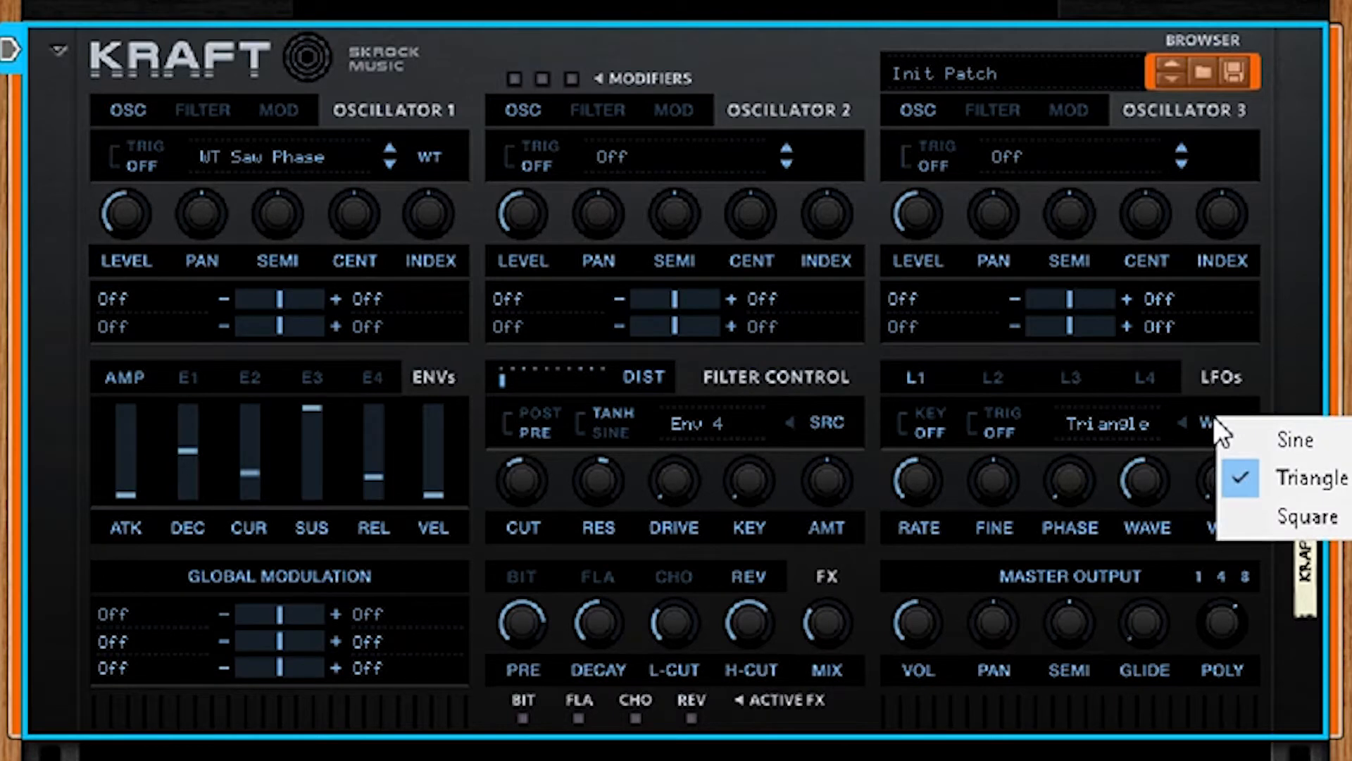
left_click(986, 372)
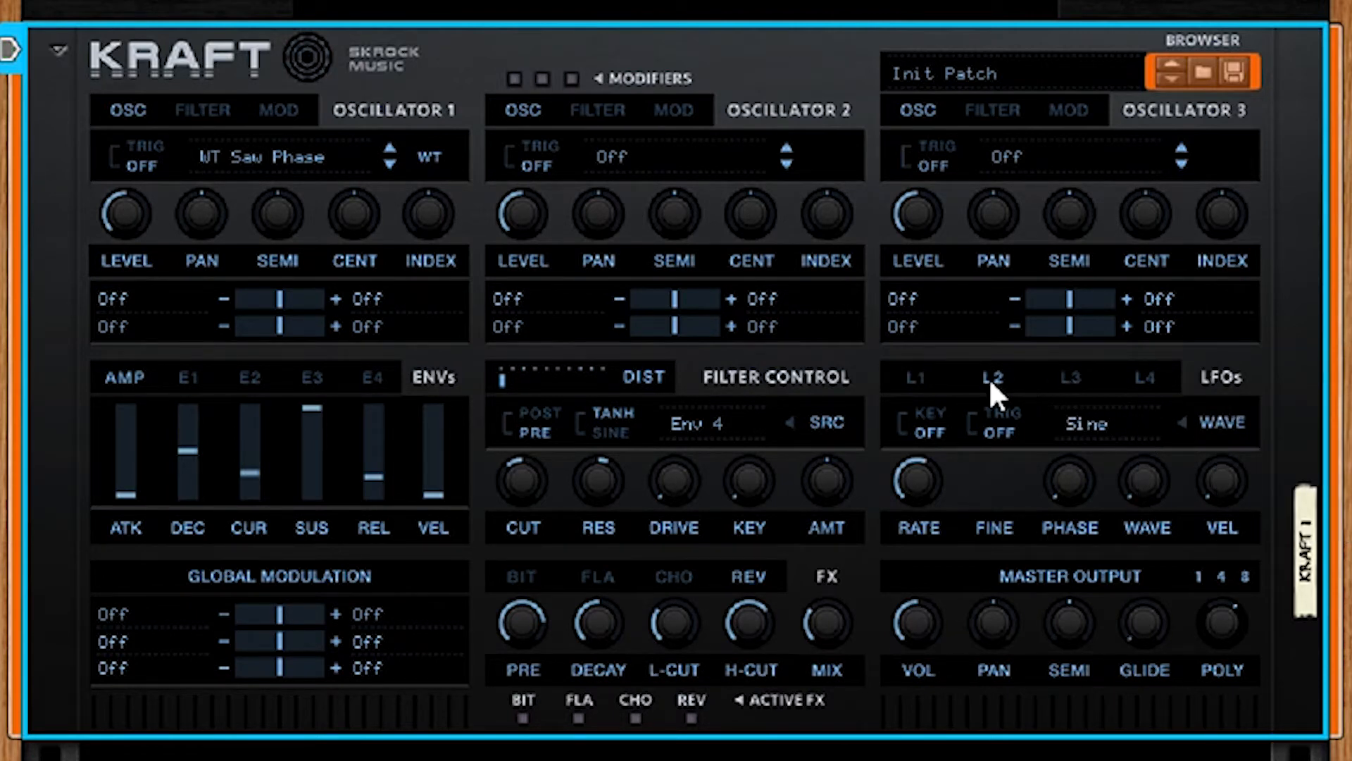
left_click(1073, 377)
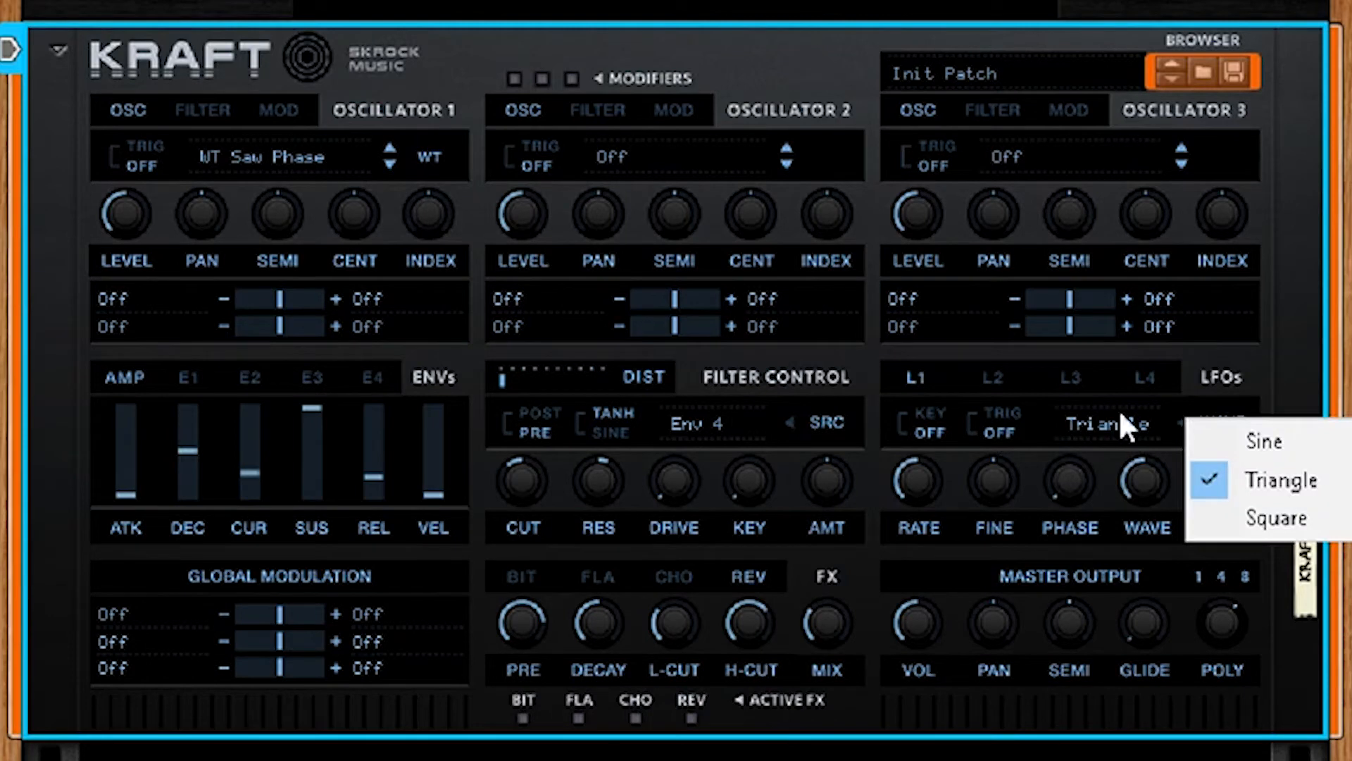
left_click(1274, 518)
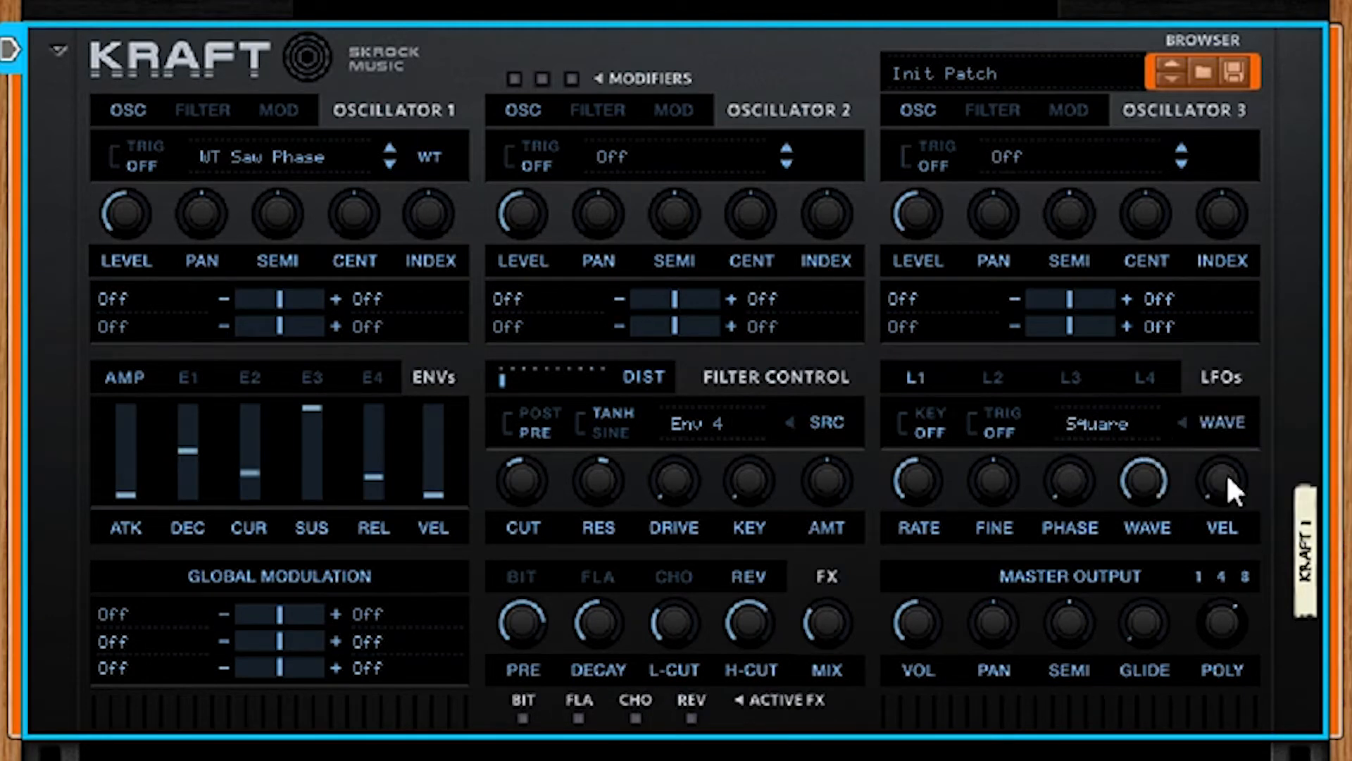
left_click(998, 377)
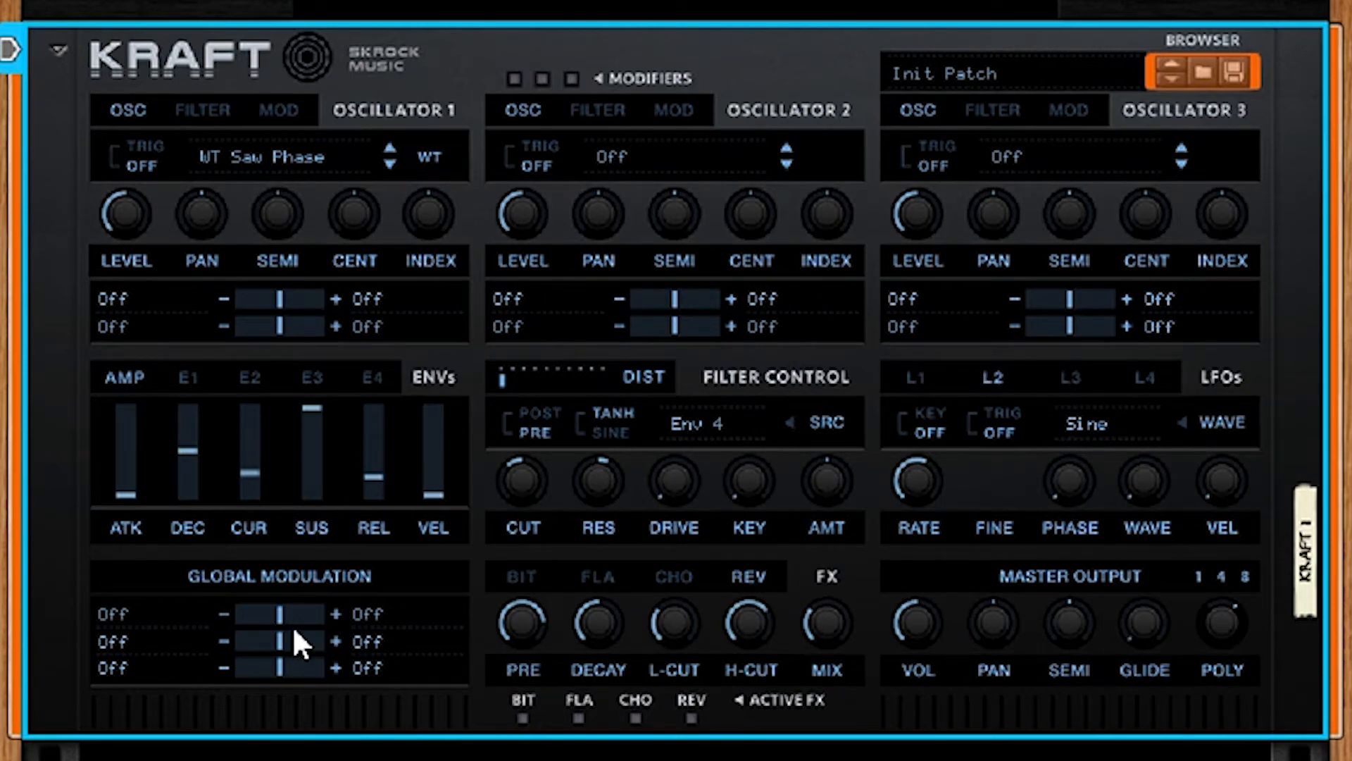
Examine the source and destination options offered by the Global Modulation slots
left_click(142, 615)
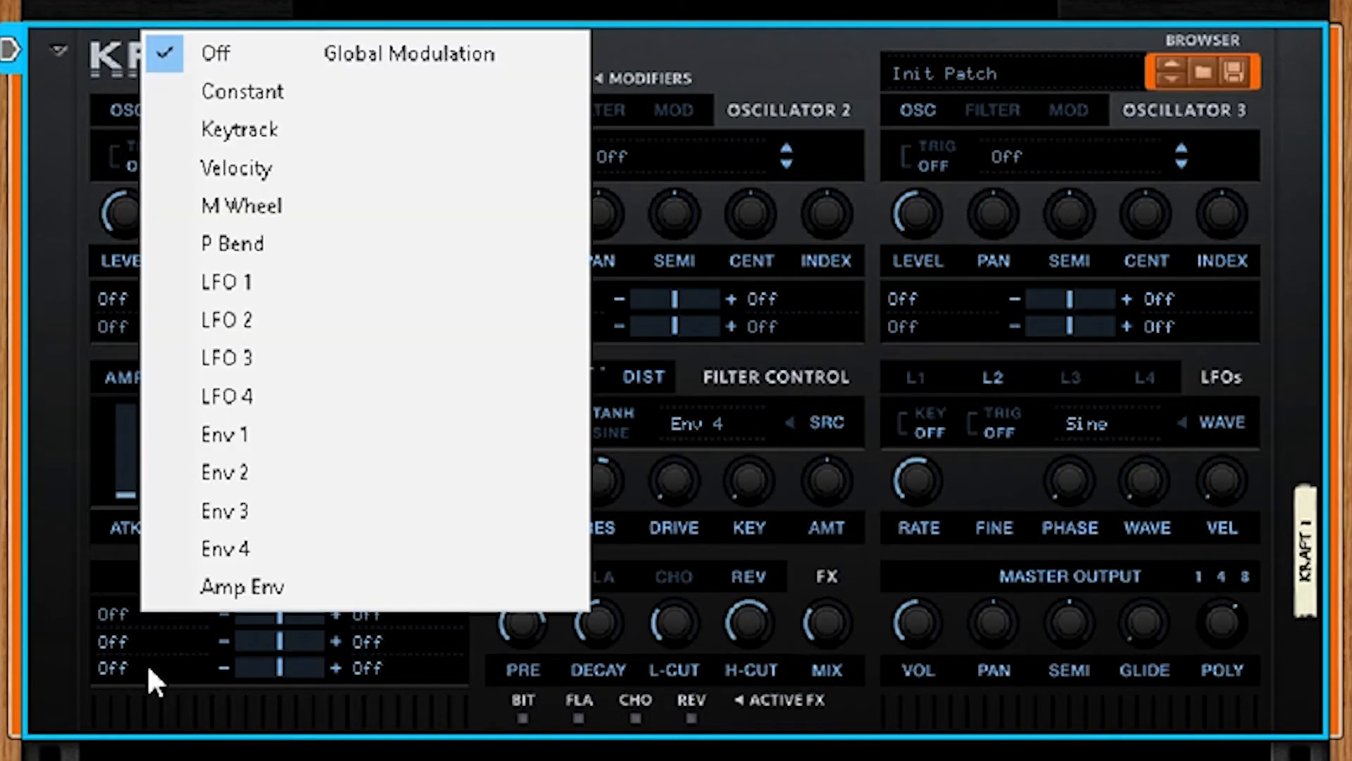
left_click(146, 662)
left_click(131, 607)
left_click(104, 582)
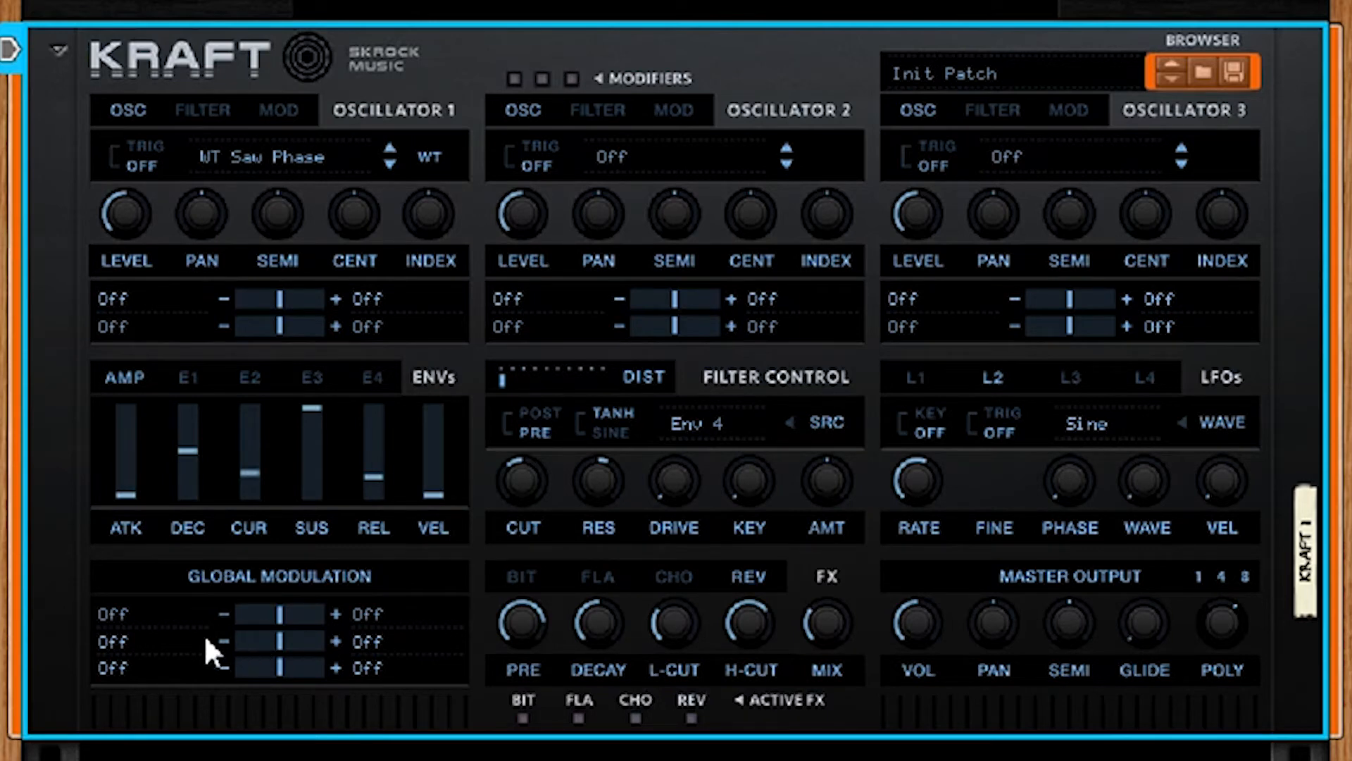
left_click(162, 612)
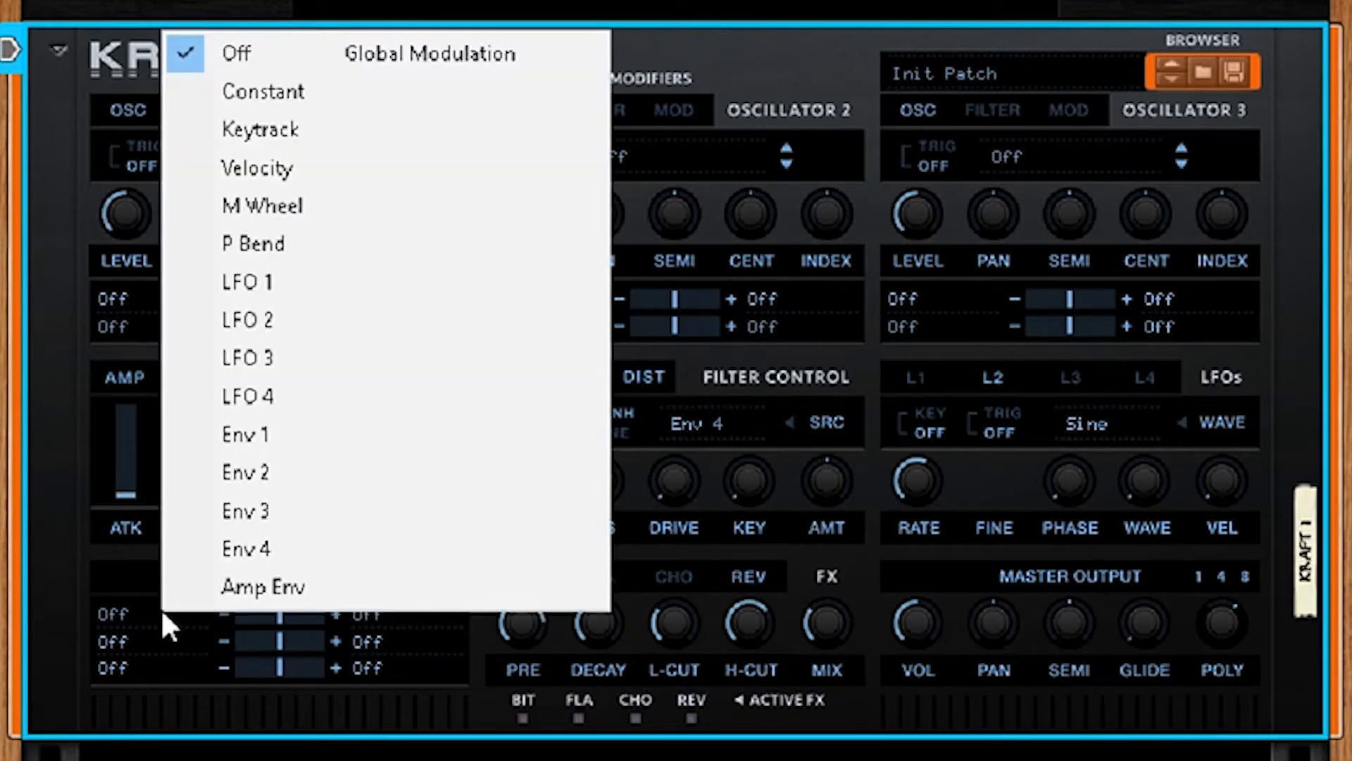
left_click(184, 682)
left_click(436, 613)
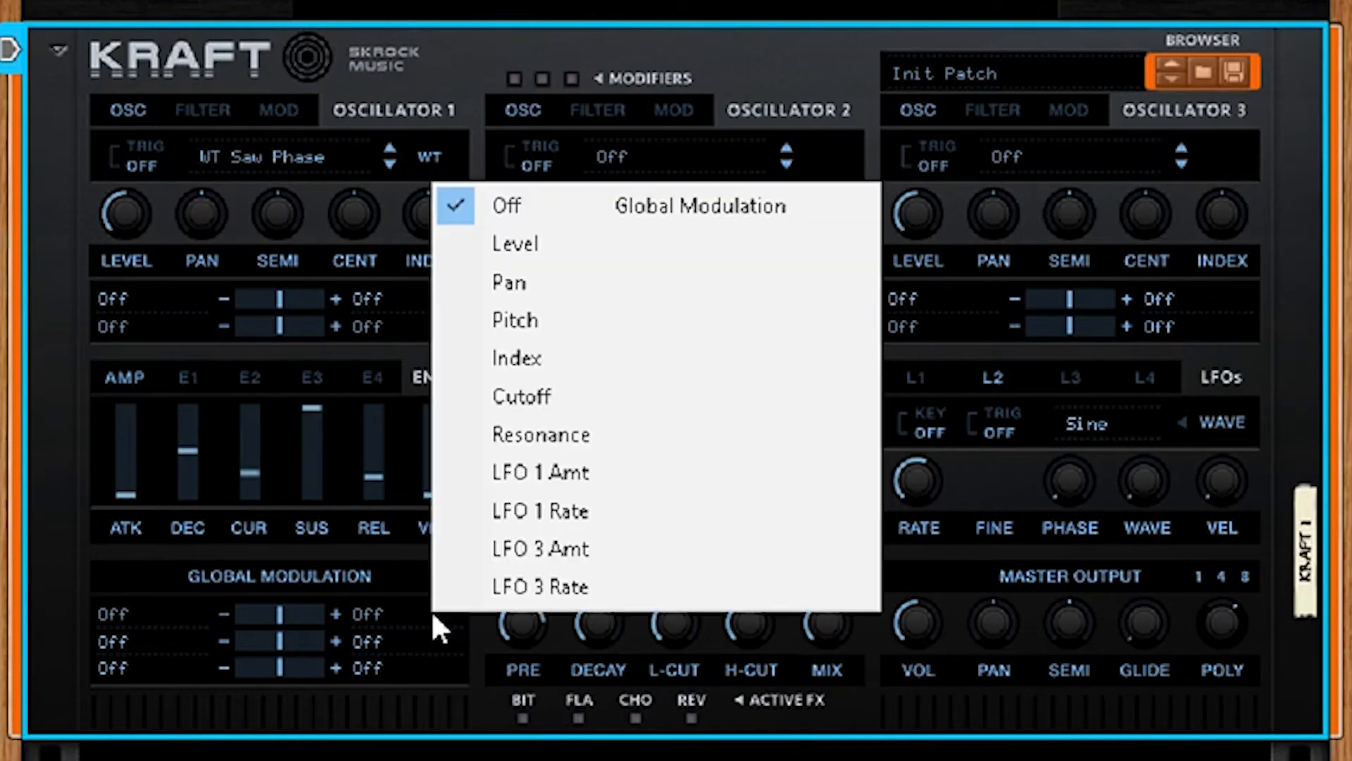
left_click(432, 665)
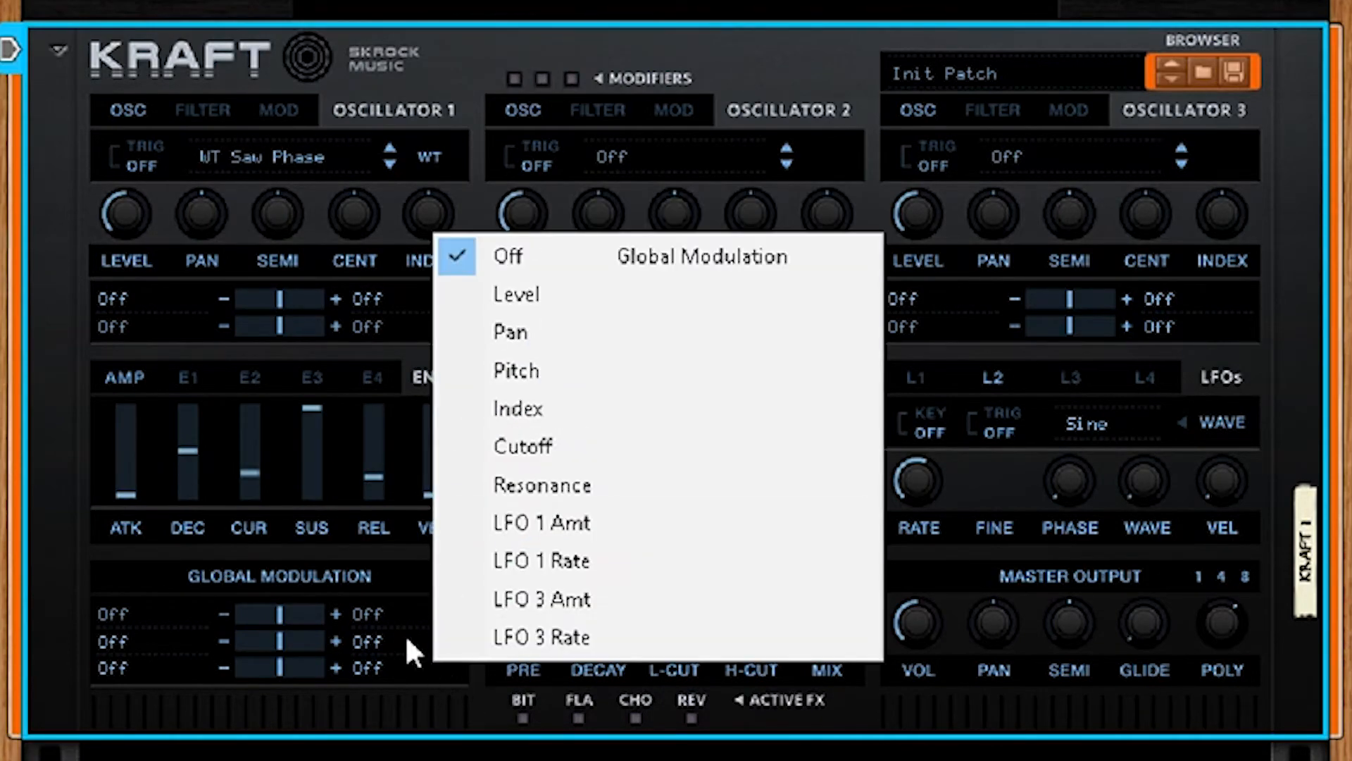
Route LFO 1 to Cutoff in the first Global Modulation slot with a small amount
left_click(175, 612)
left_click(289, 276)
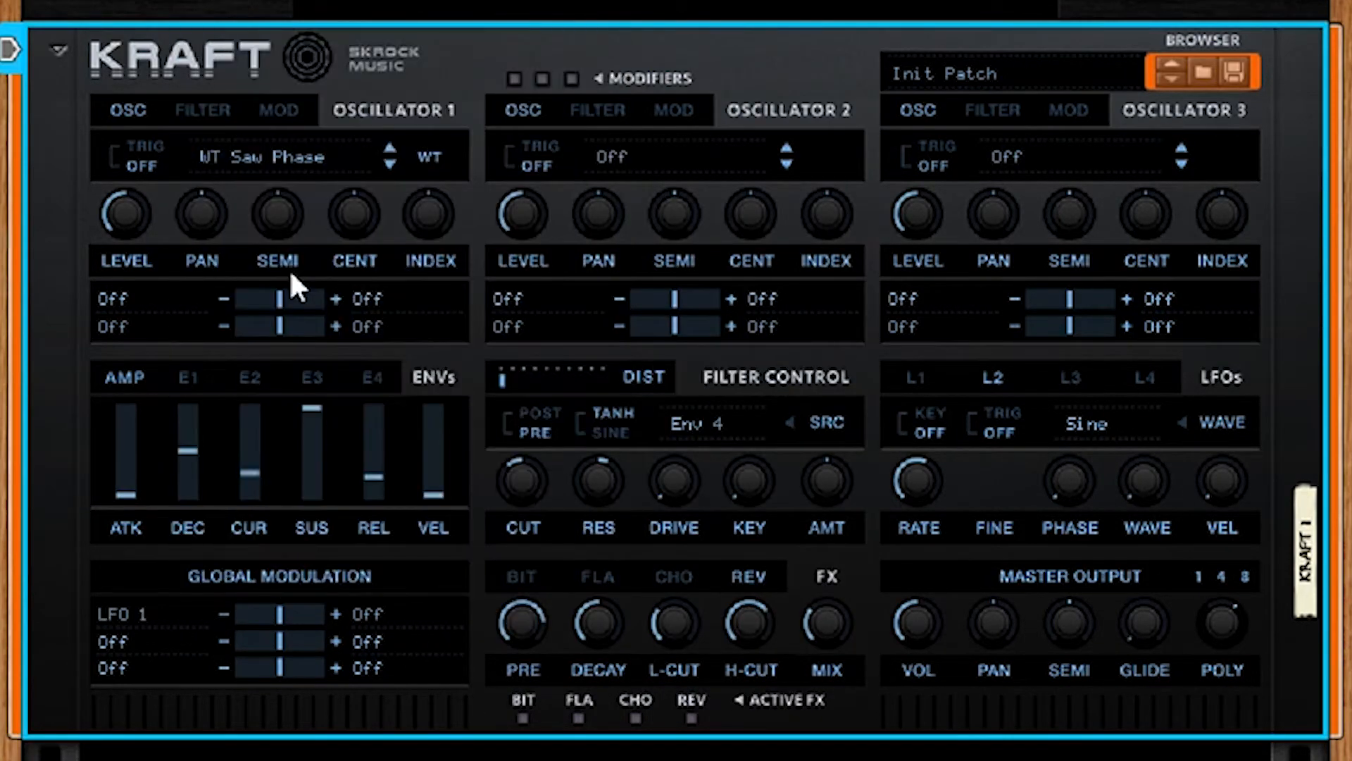
left_click(406, 616)
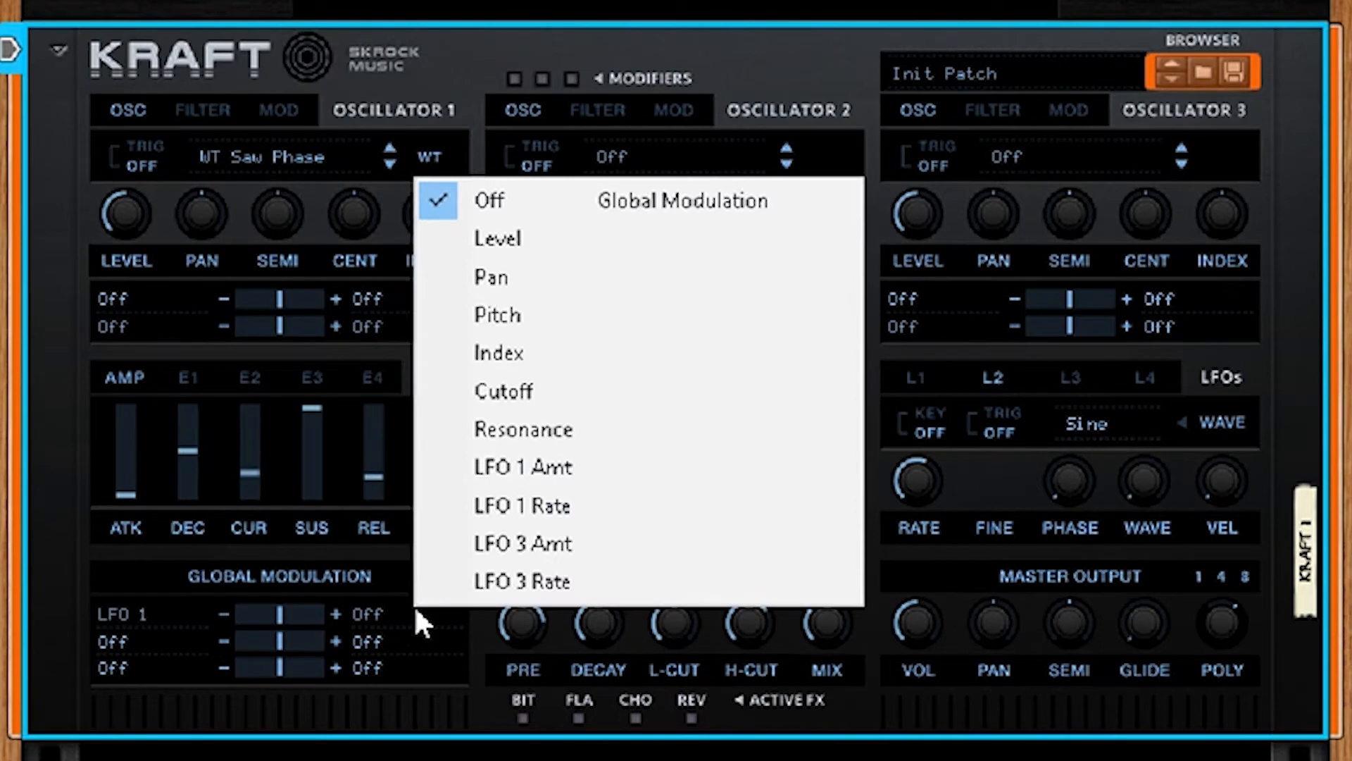
left_click(542, 390)
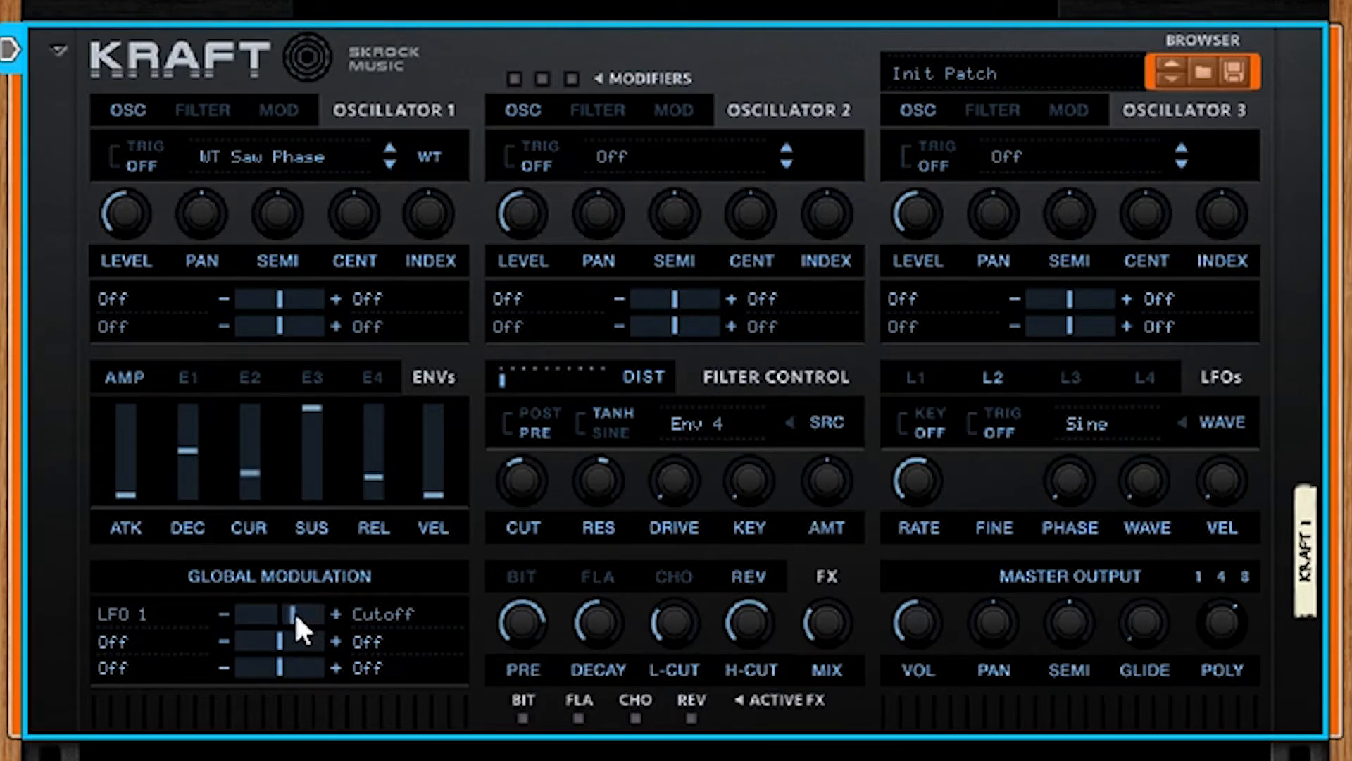
Raise LFO 1's Rate and set its waveform to Sine
left_click(917, 379)
left_click_drag(926, 472, 965, 378)
left_click(1124, 424)
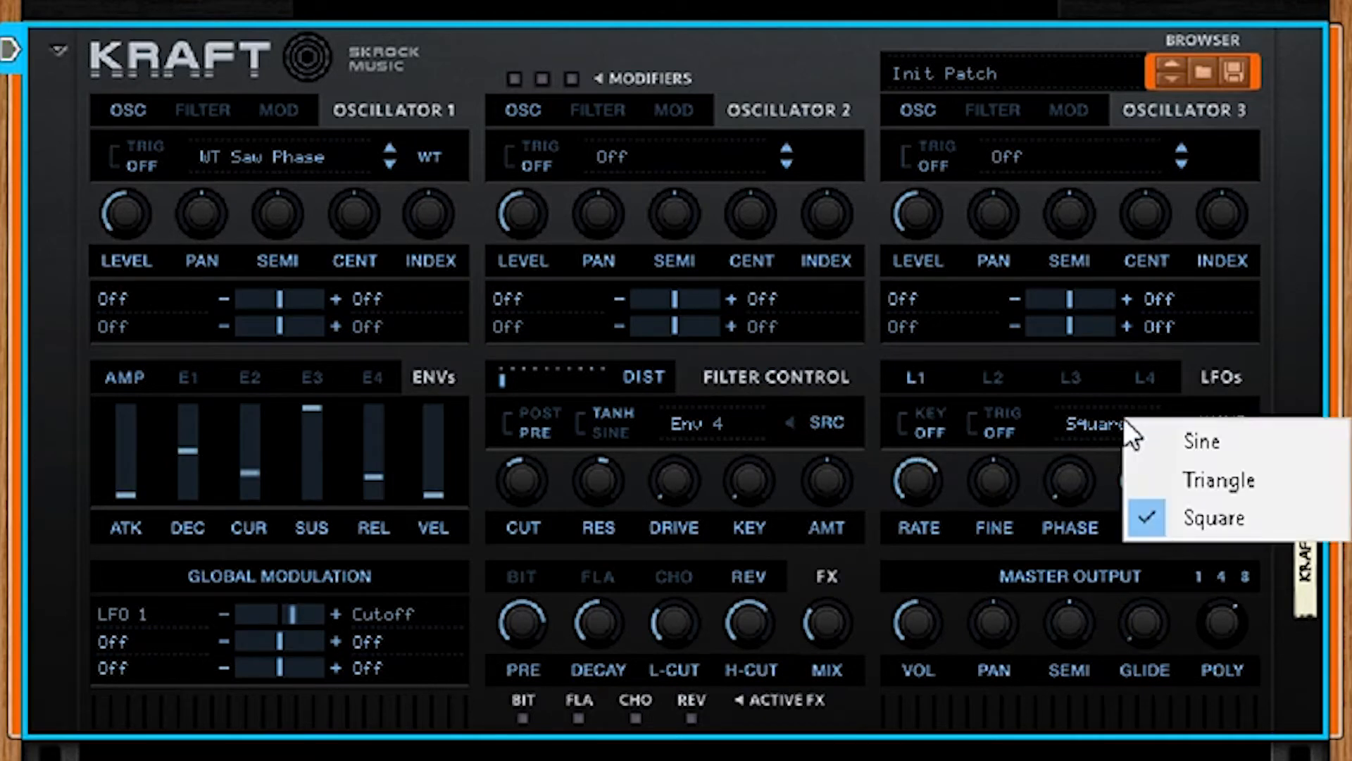
left_click(1183, 444)
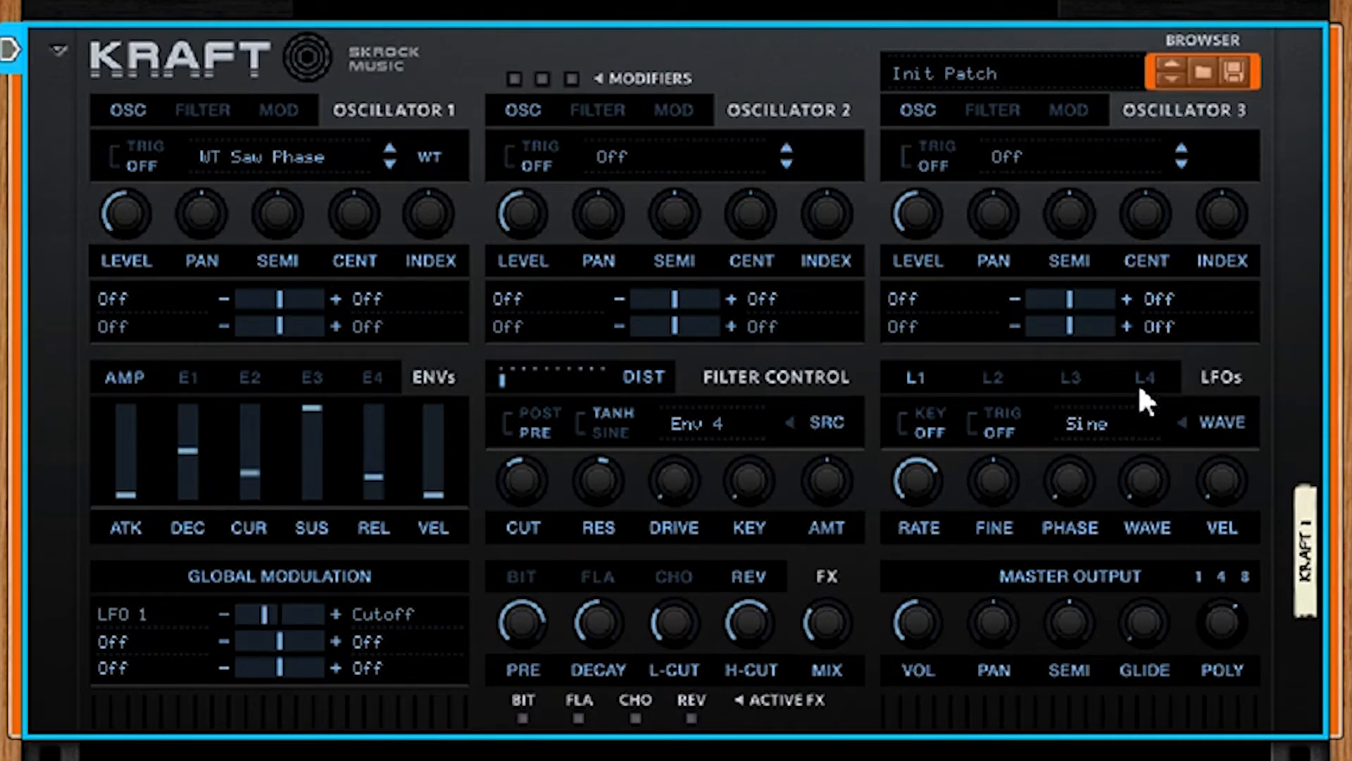
Sweep LFO 1's Wave knob up and back down to its minimum to demonstrate the waveform morphing
left_click_drag(1140, 389, 1142, 290)
left_click_drag(1138, 491, 1158, 549)
left_click_drag(1153, 491, 1183, 547)
left_click(1144, 422)
left_click(1118, 491)
left_click_drag(1122, 497, 1159, 485)
Try the Triangle waveform on LFO 1 with a higher Wave amount, then undo the changes
left_click(1197, 431)
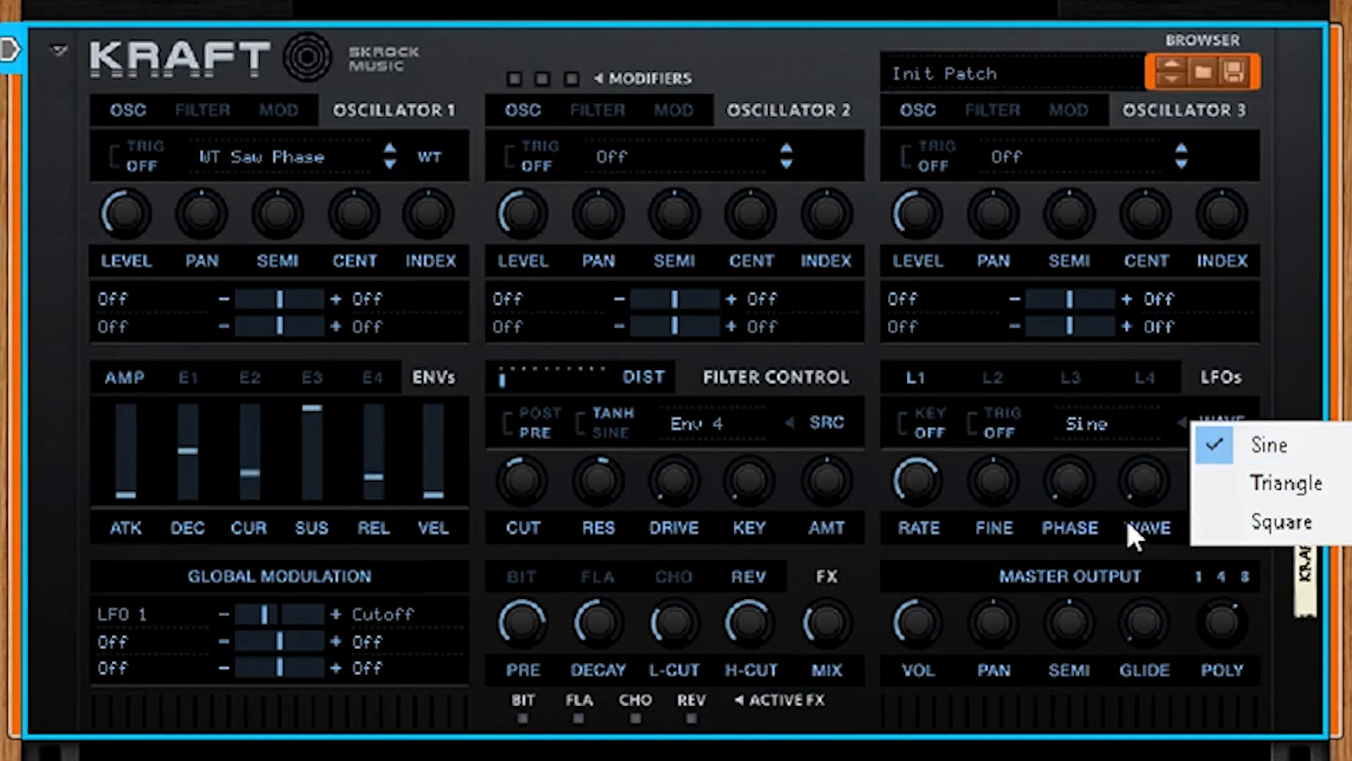
left_click(1279, 483)
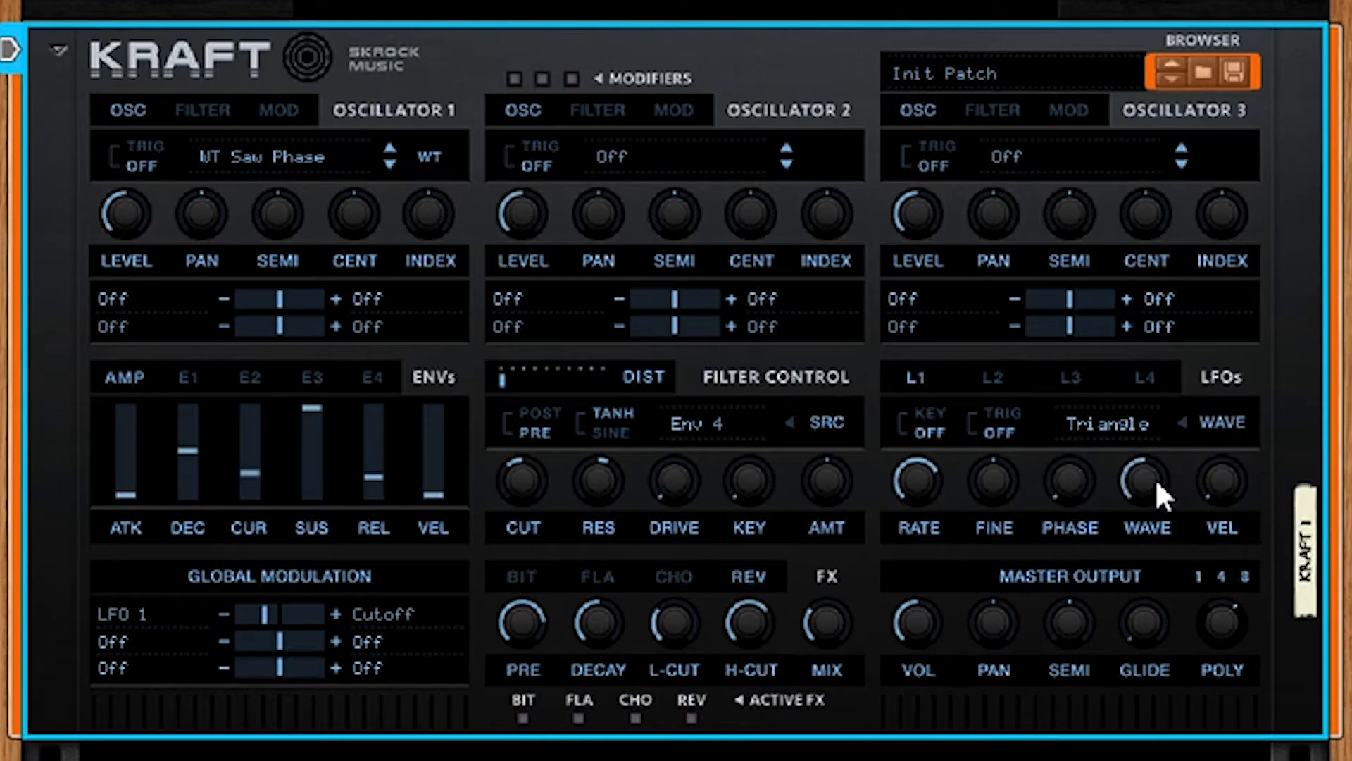
left_click_drag(1155, 477, 1162, 338)
key("ctrl+z")
key("ctrl+z")
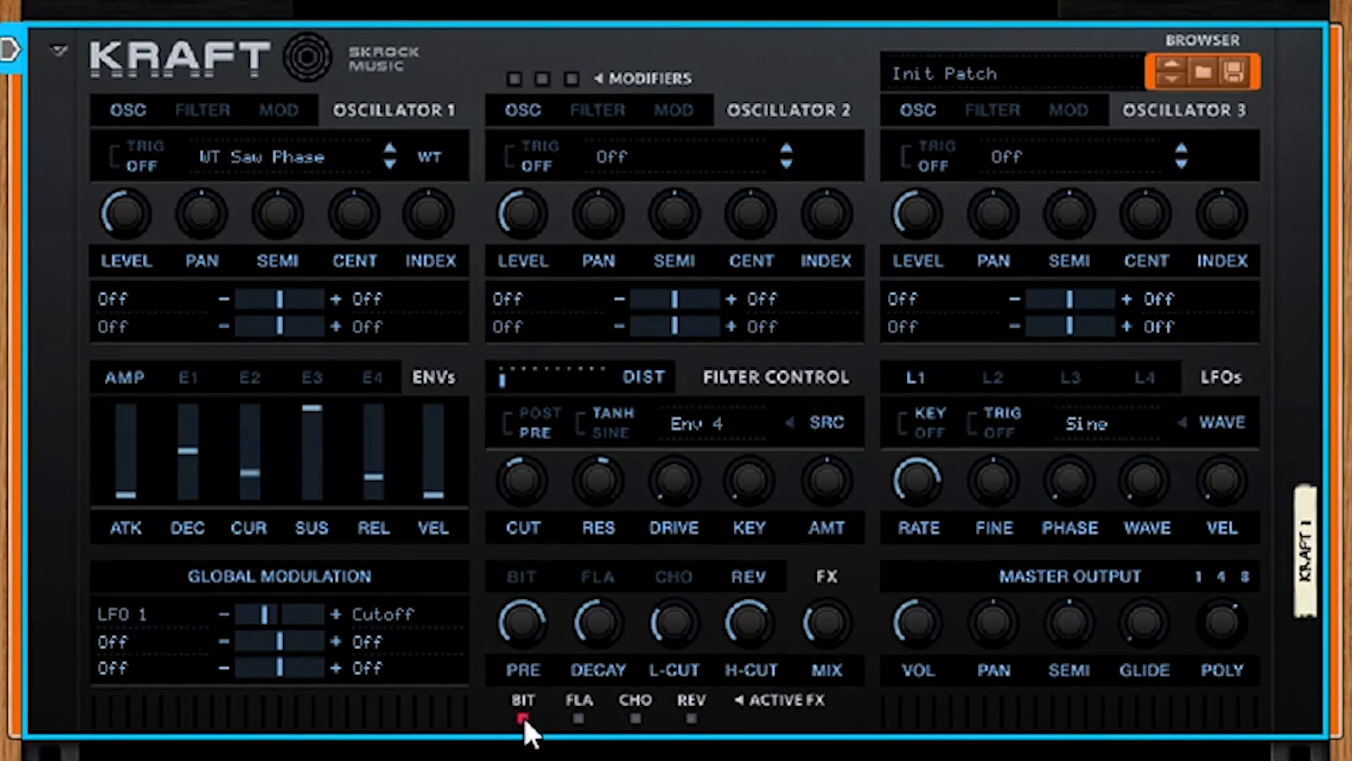
Show the Bit effect's settings and raise its Flux and Bias
left_click(523, 580)
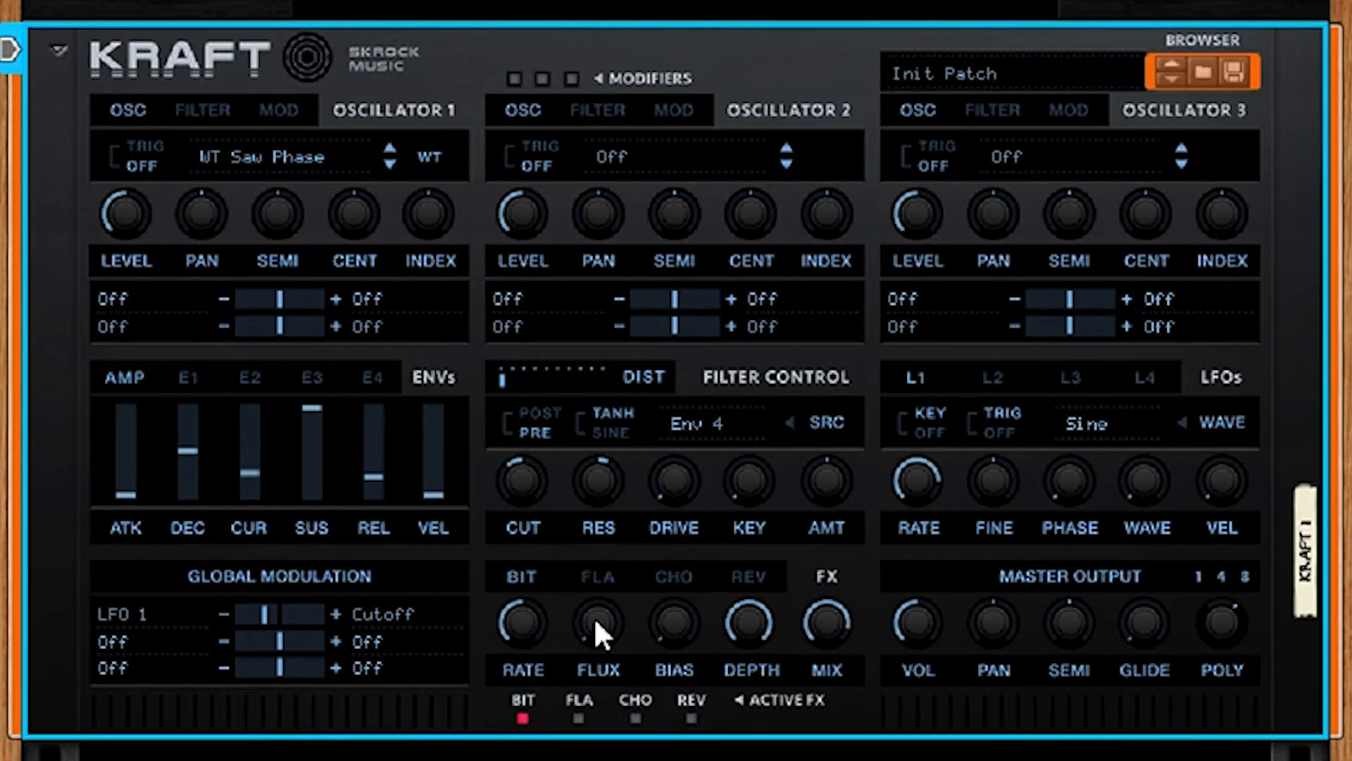
left_click_drag(595, 618, 599, 431)
left_click_drag(671, 622, 673, 435)
View the flanger settings, then adjust the chorus effect's Delay and raise its Depth
left_click(598, 577)
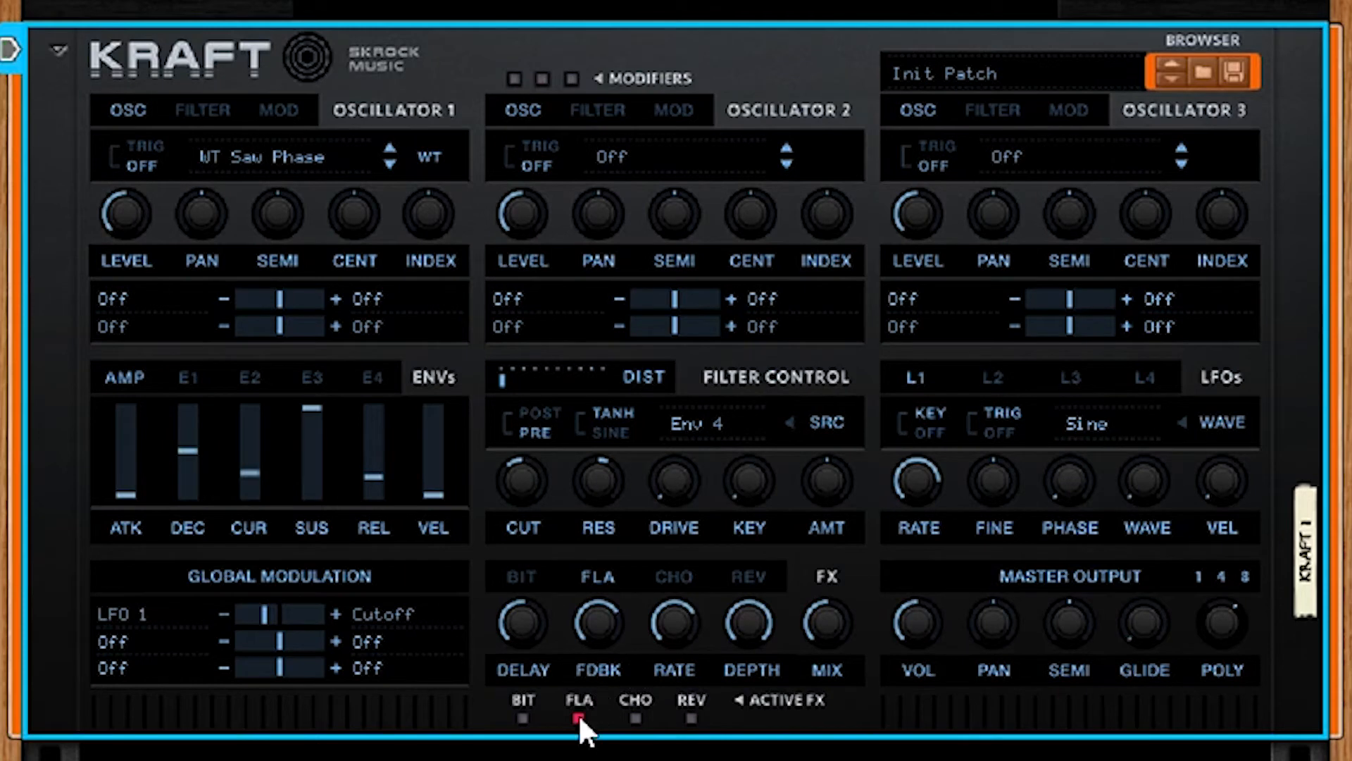
left_click(677, 577)
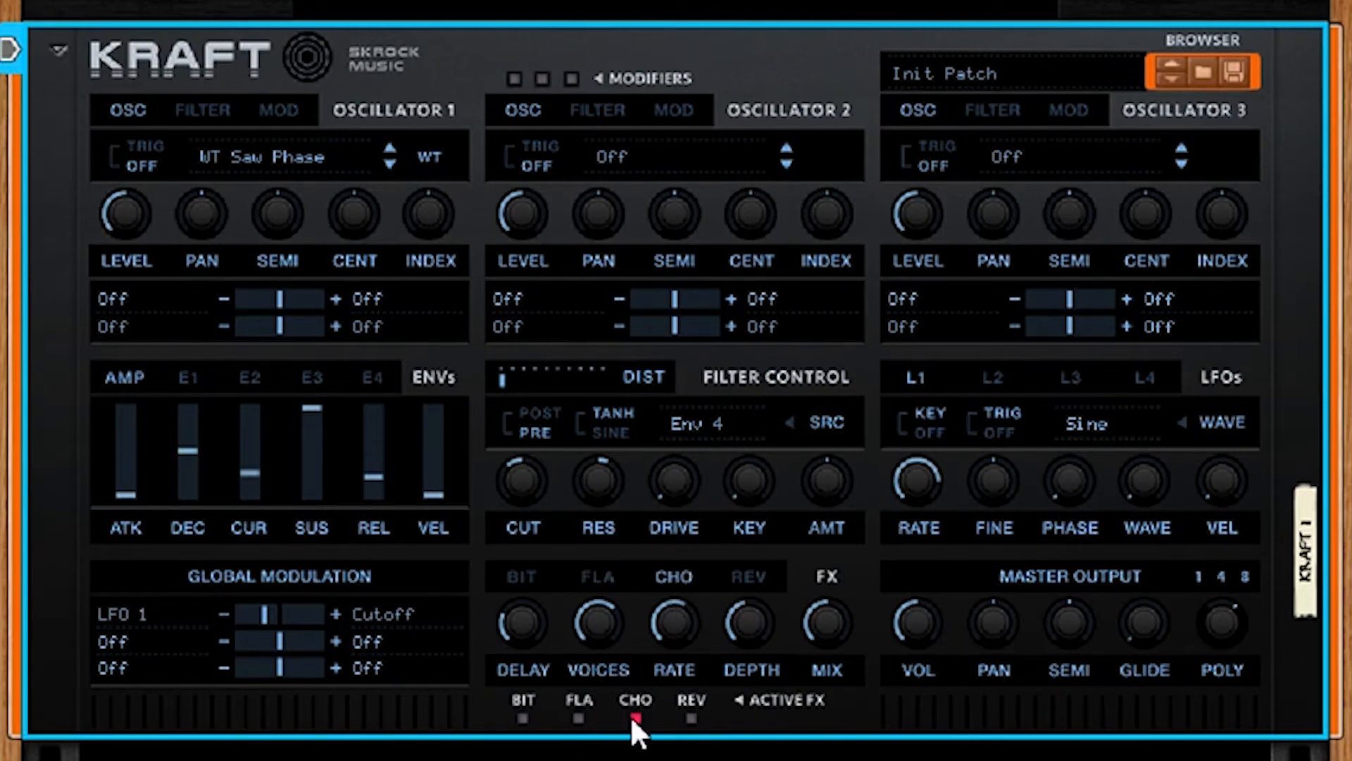
left_click_drag(537, 623, 507, 581)
left_click_drag(767, 620, 771, 462)
Show the reverb settings and raise its L-Cut and Mix
left_click(748, 574)
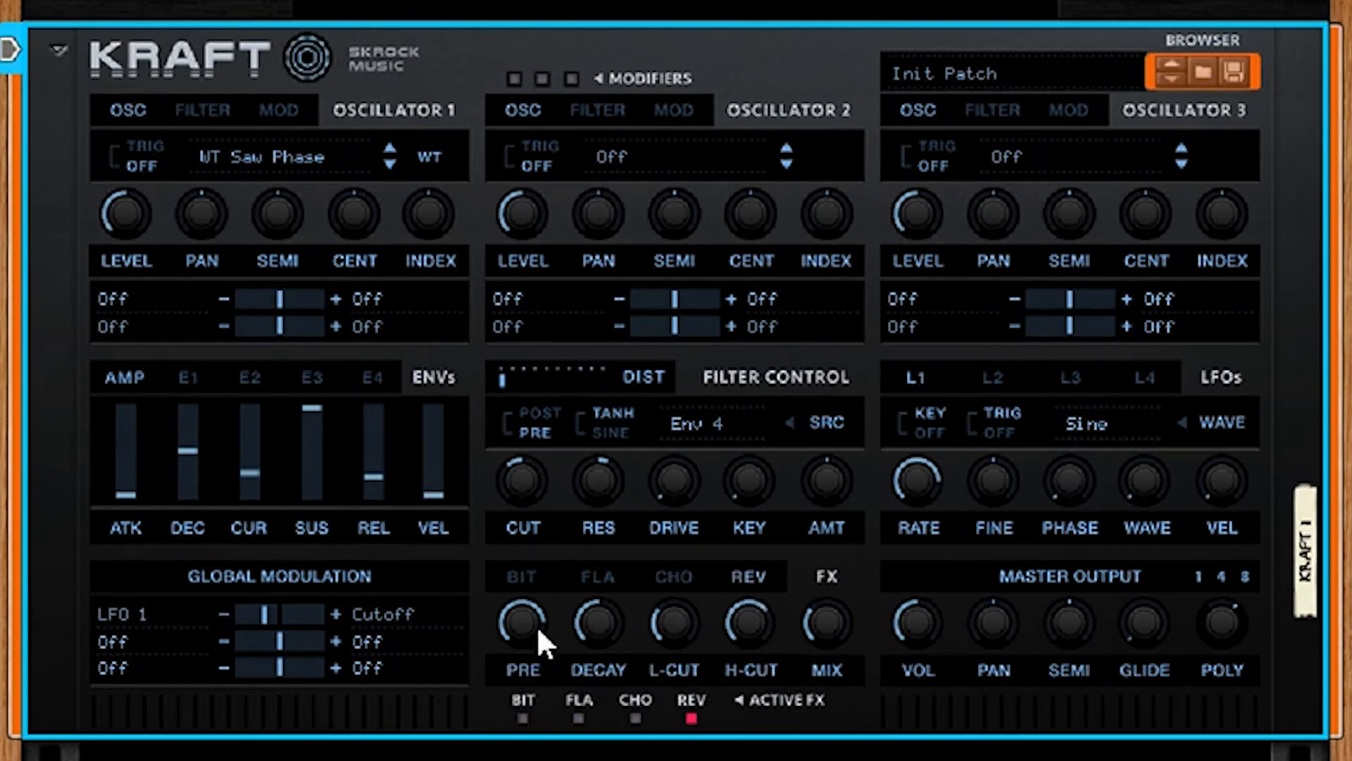
left_click_drag(690, 632, 687, 485)
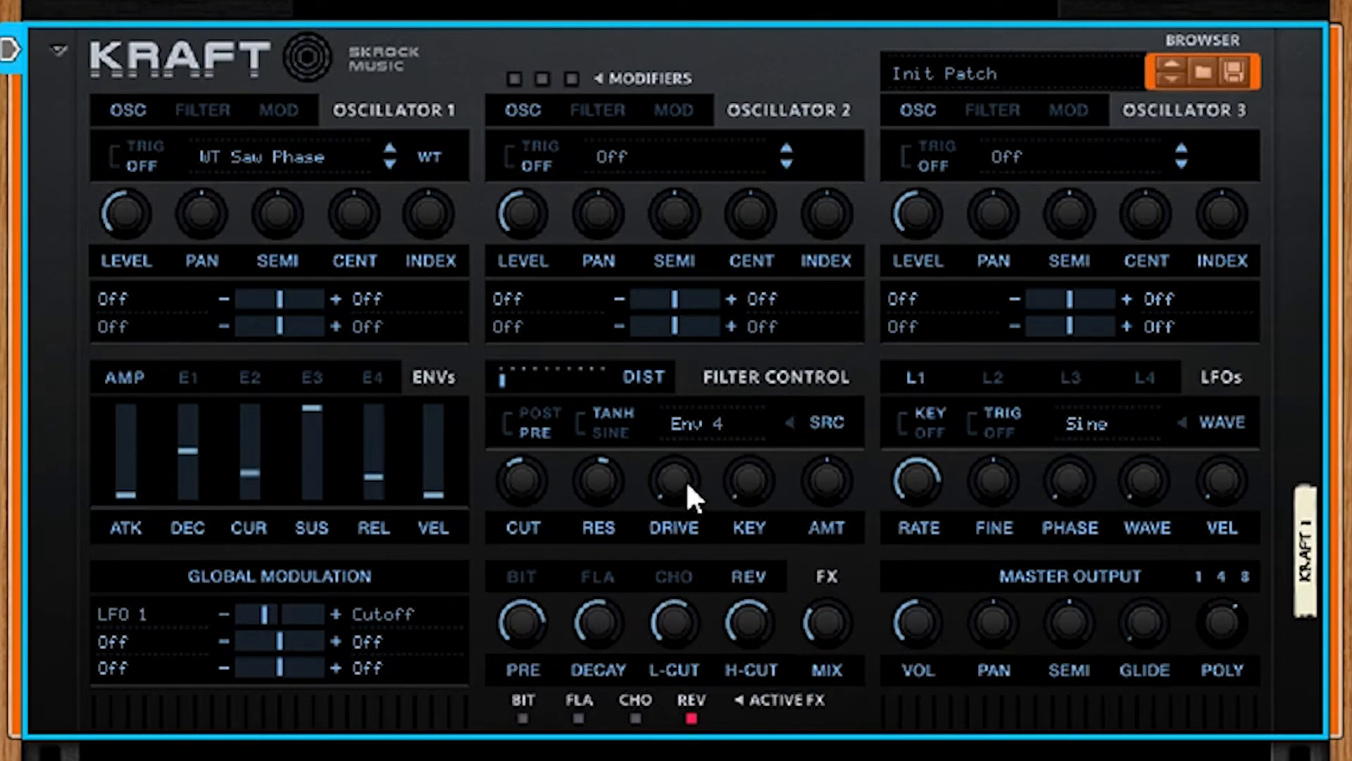
left_click_drag(841, 619, 840, 482)
Check the third modifier and review oscillator 1's Osc, Filter and Mod pages
left_click(571, 79)
left_click(208, 111)
left_click(281, 112)
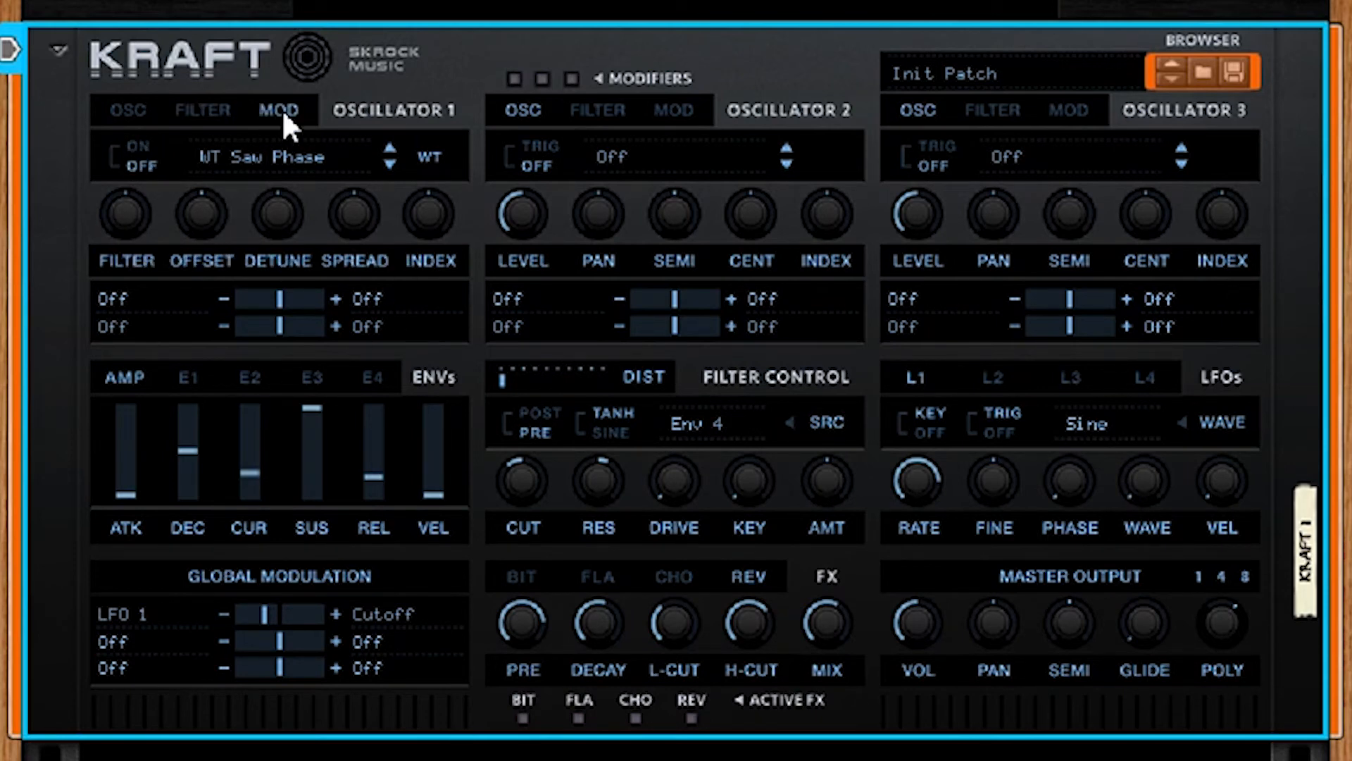
left_click(130, 111)
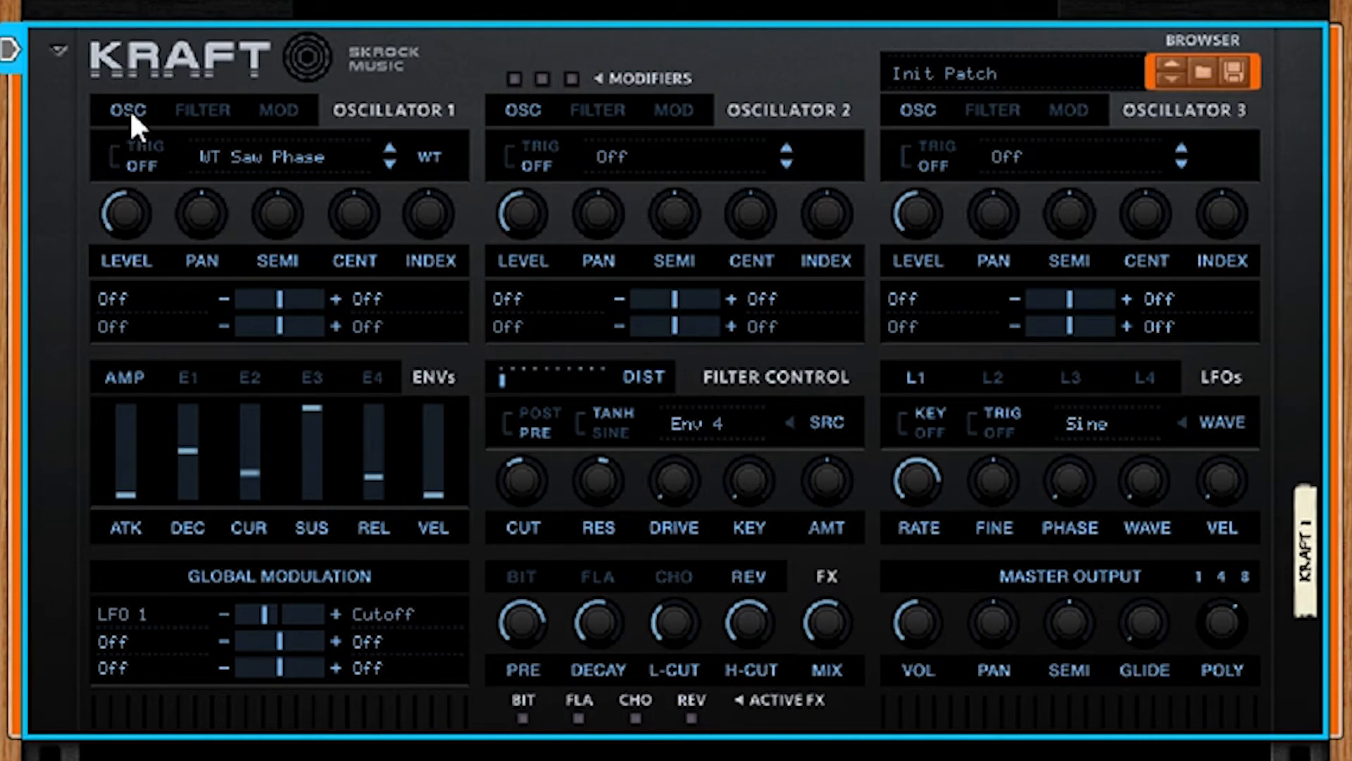
left_click(198, 118)
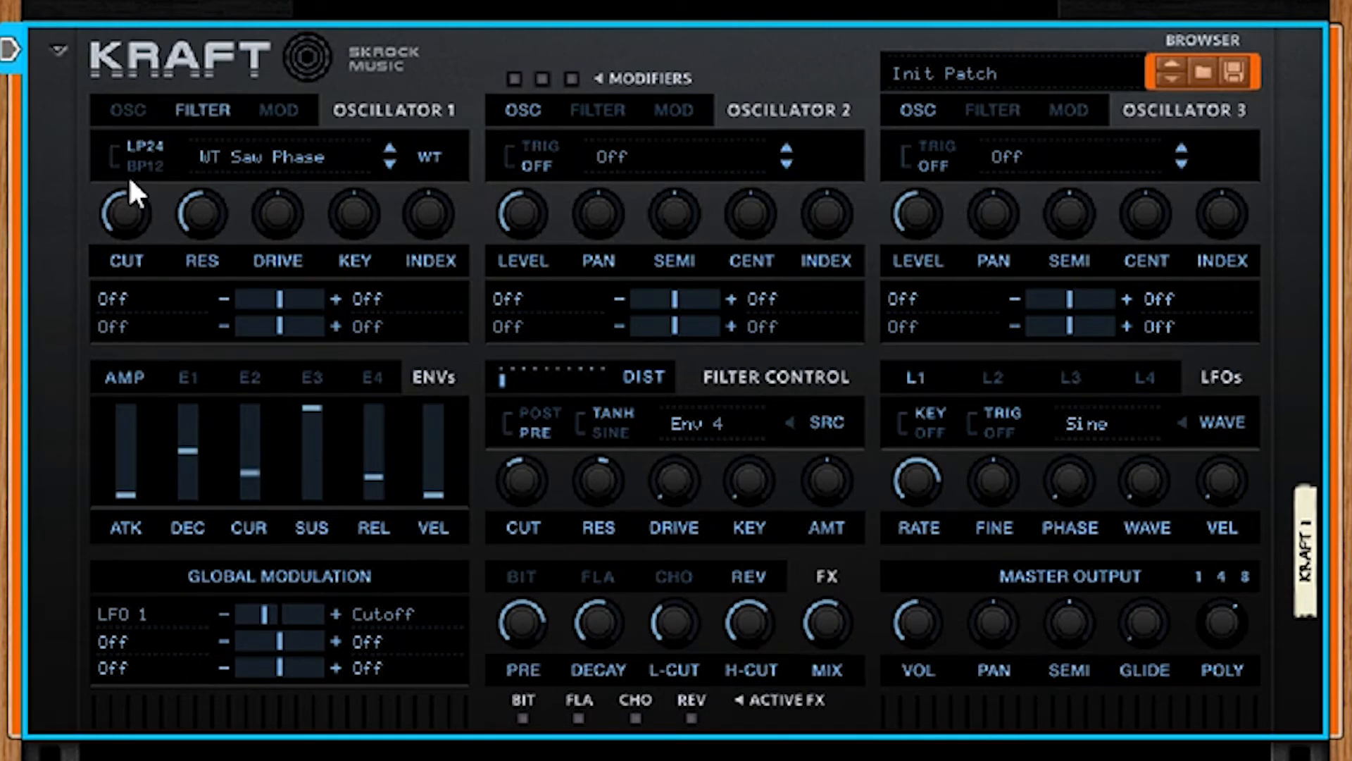
left_click(135, 113)
left_click(207, 112)
left_click(276, 109)
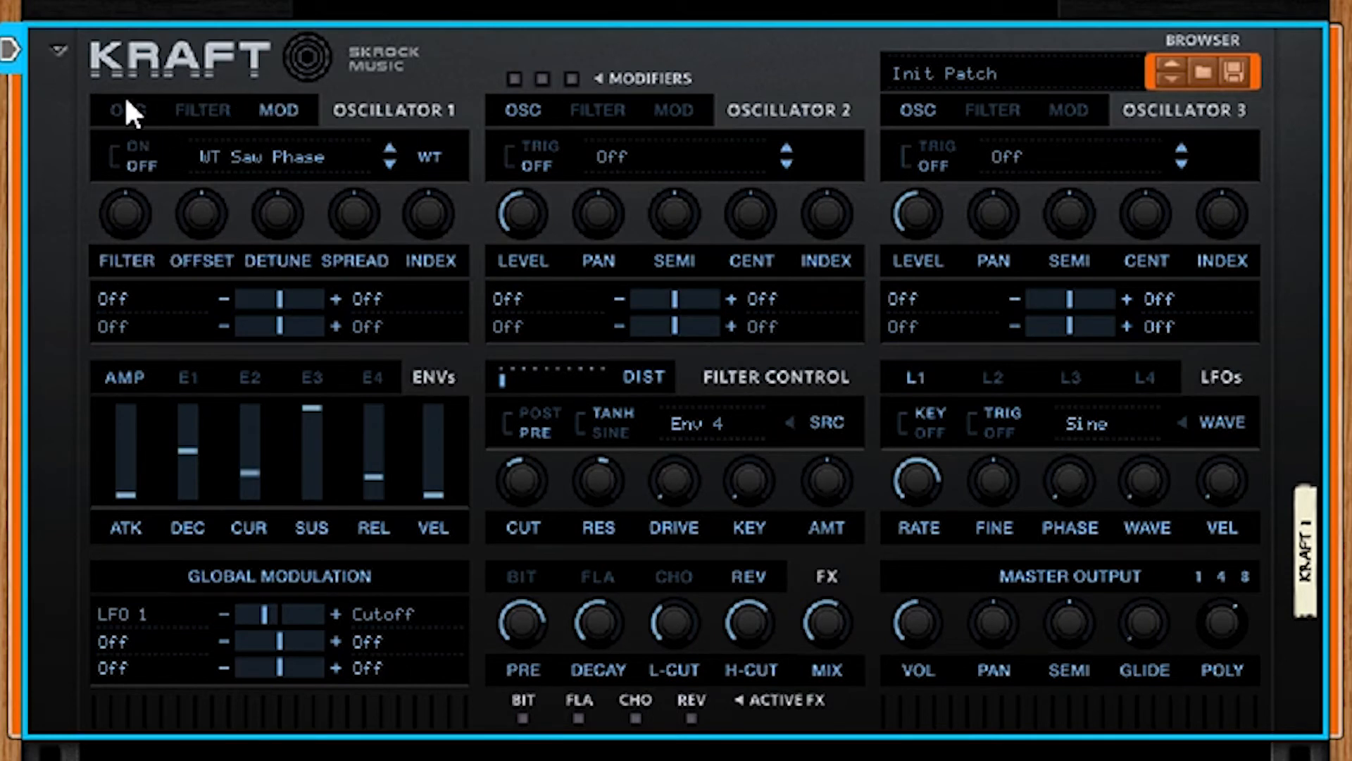
left_click(128, 111)
left_click(200, 111)
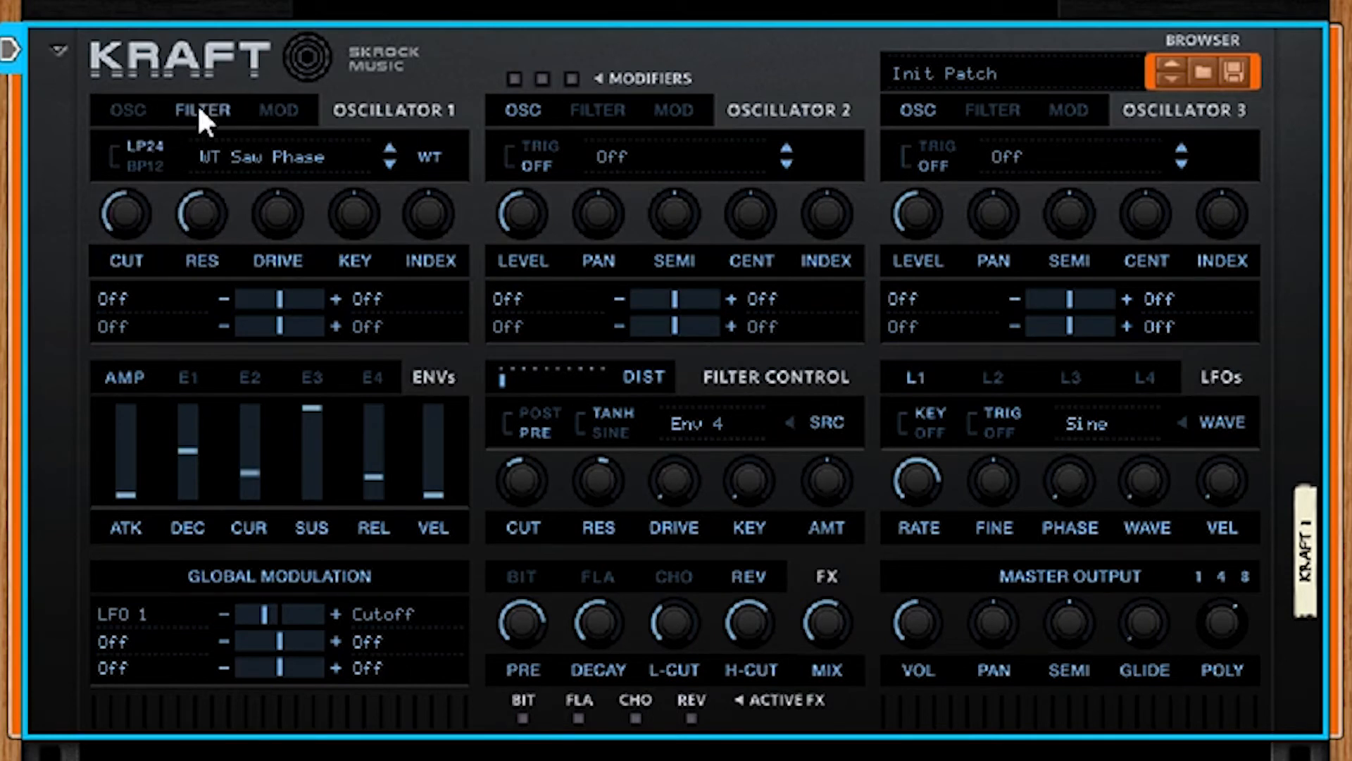
Compare oscillator 1's Mod, Osc and Filter pages, ending on the Osc page
left_click(282, 111)
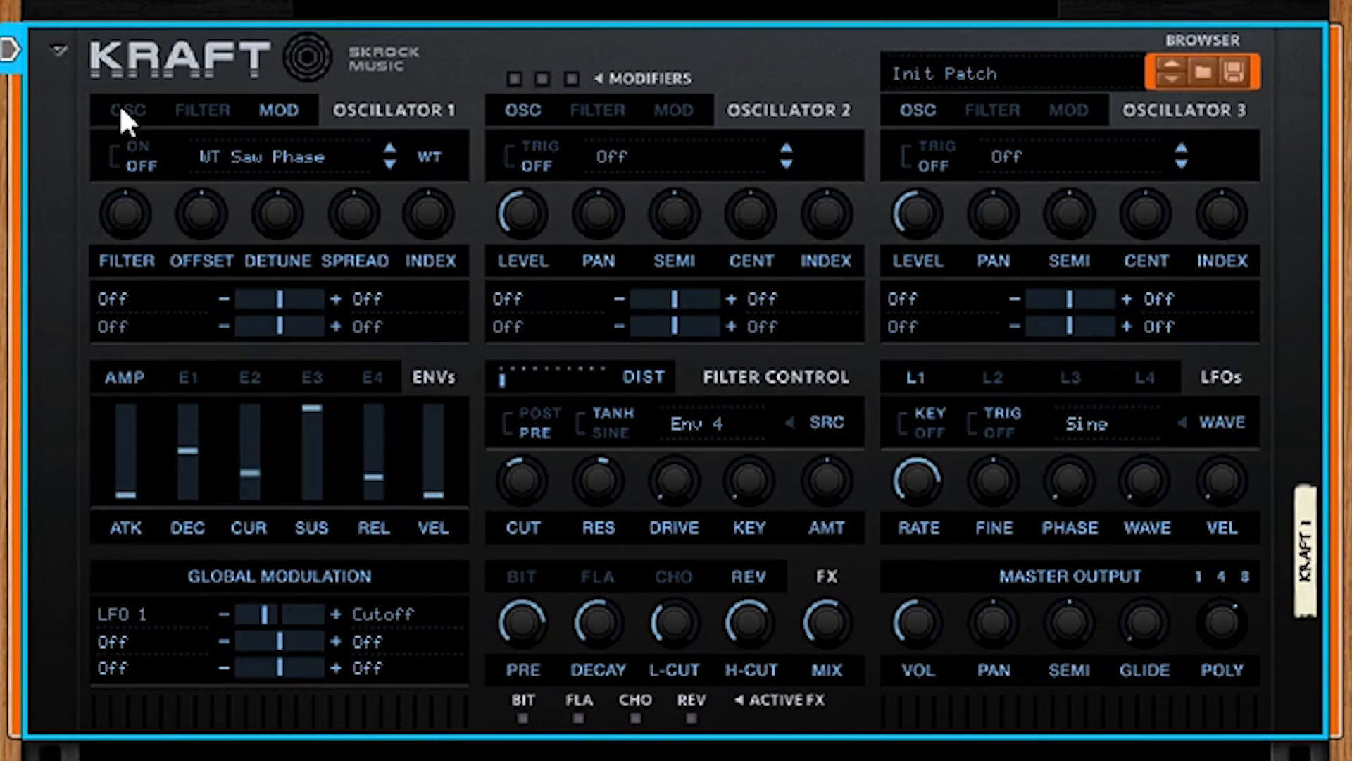
left_click(134, 120)
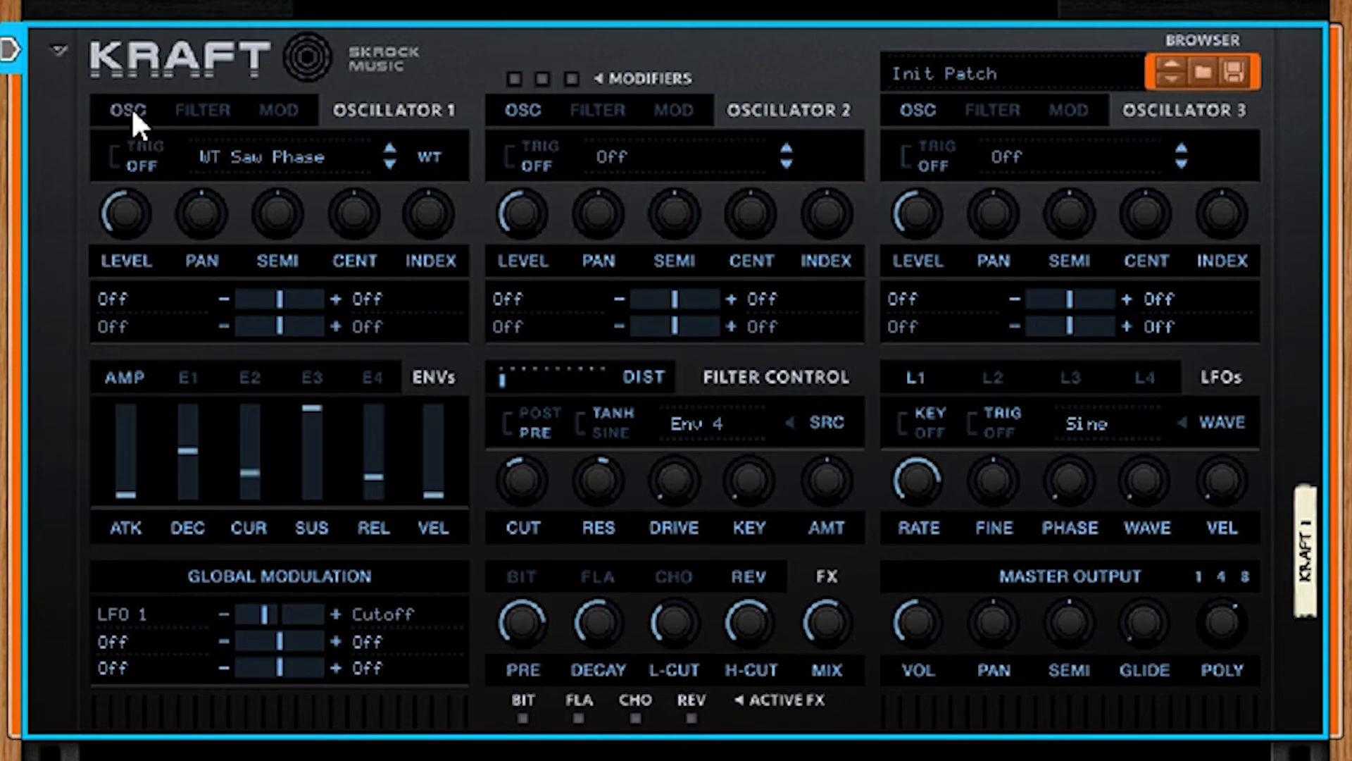
left_click(210, 108)
left_click(287, 110)
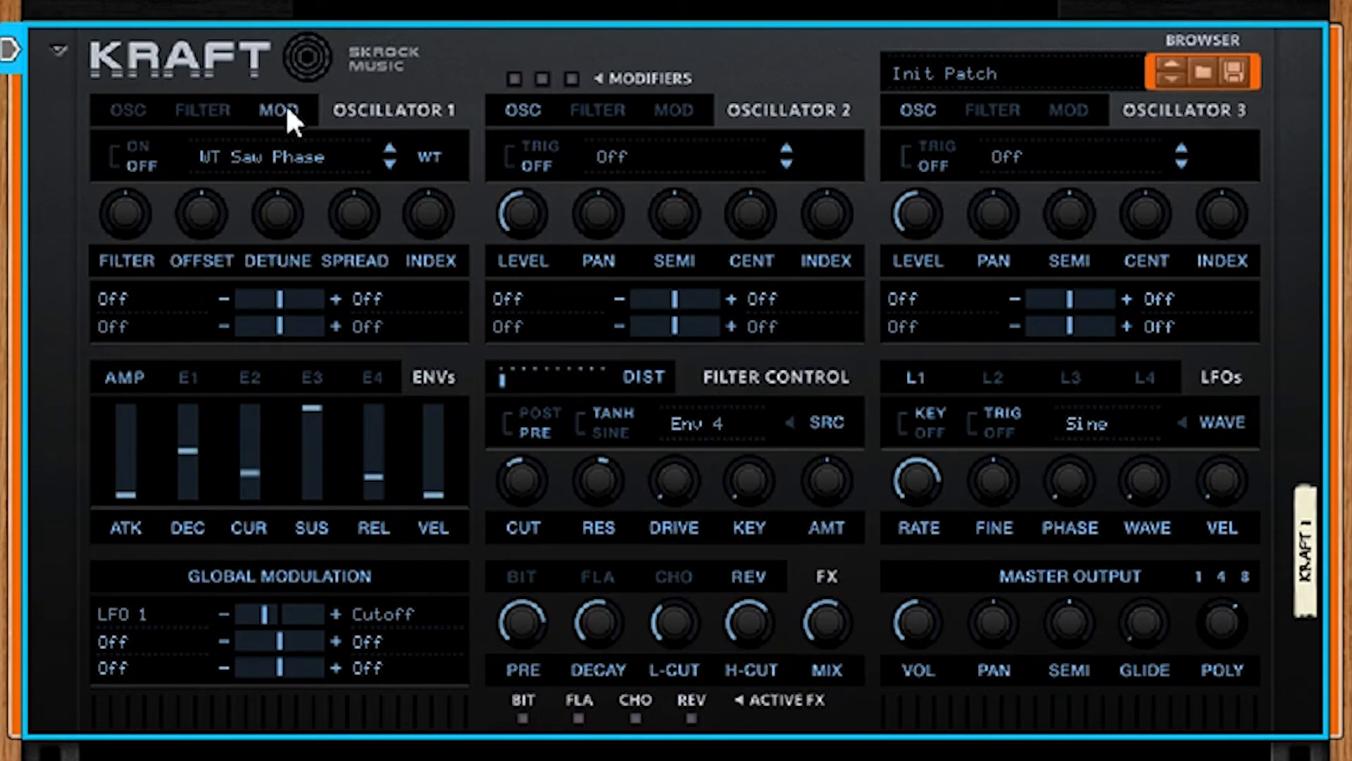
left_click(134, 119)
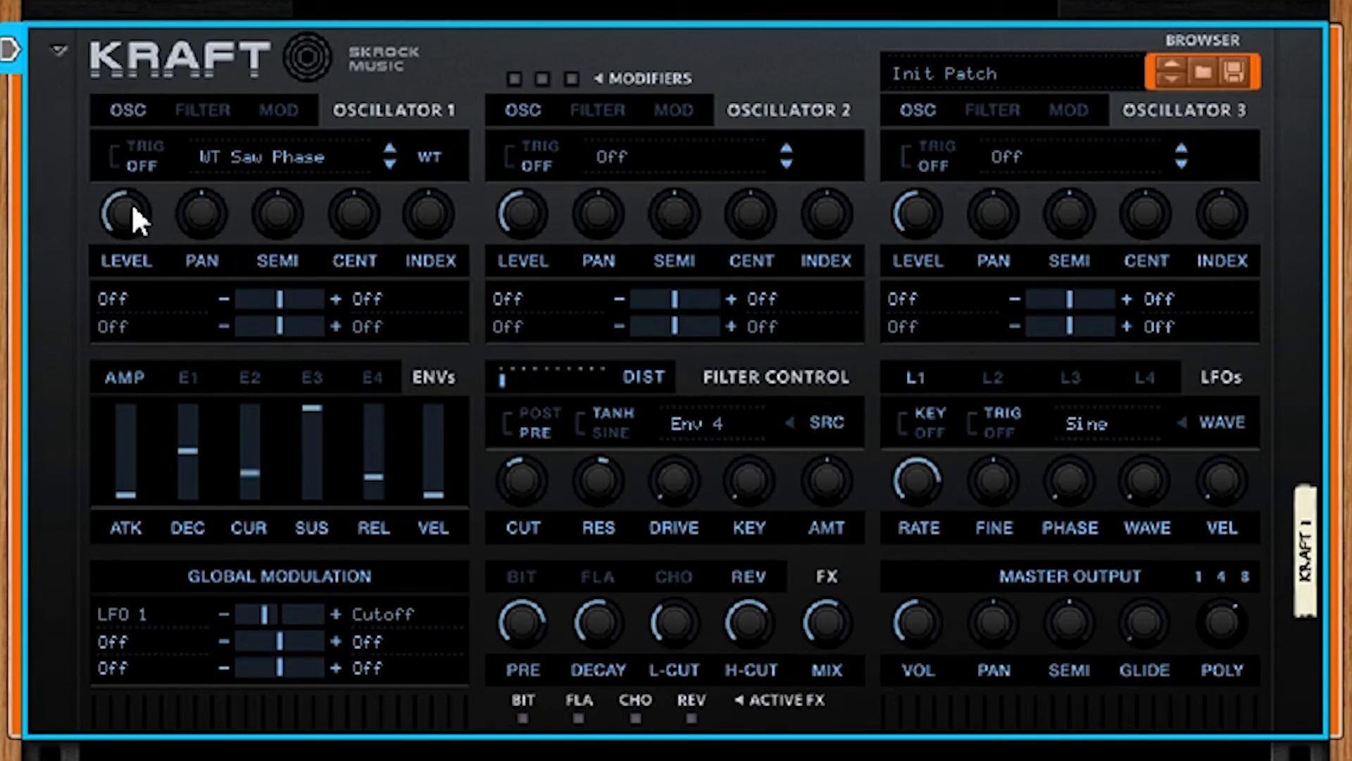
Show oscillator 1's Filter page and set the oscillator's waveform to Bro-Whi Noise
left_click(242, 165)
left_click(130, 116)
right_click(279, 146)
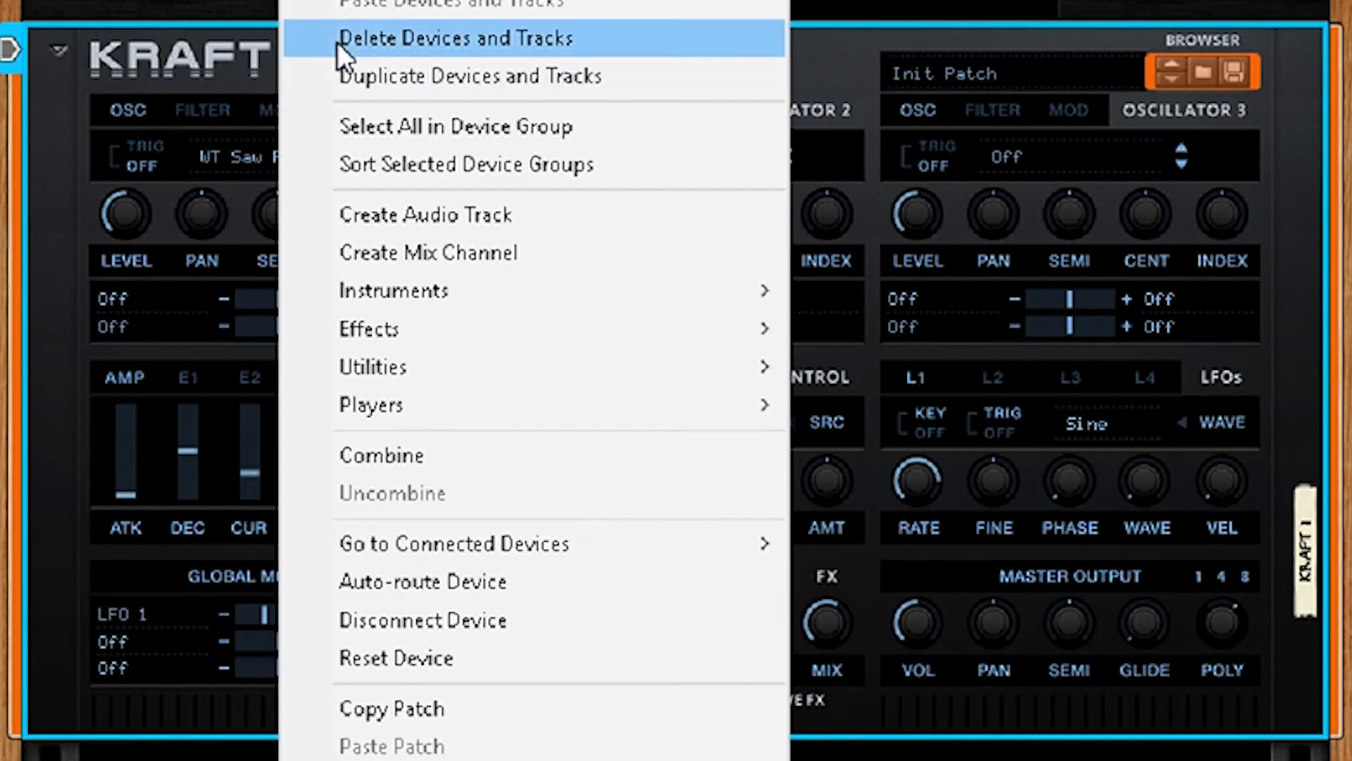
left_click(228, 118)
left_click(247, 153)
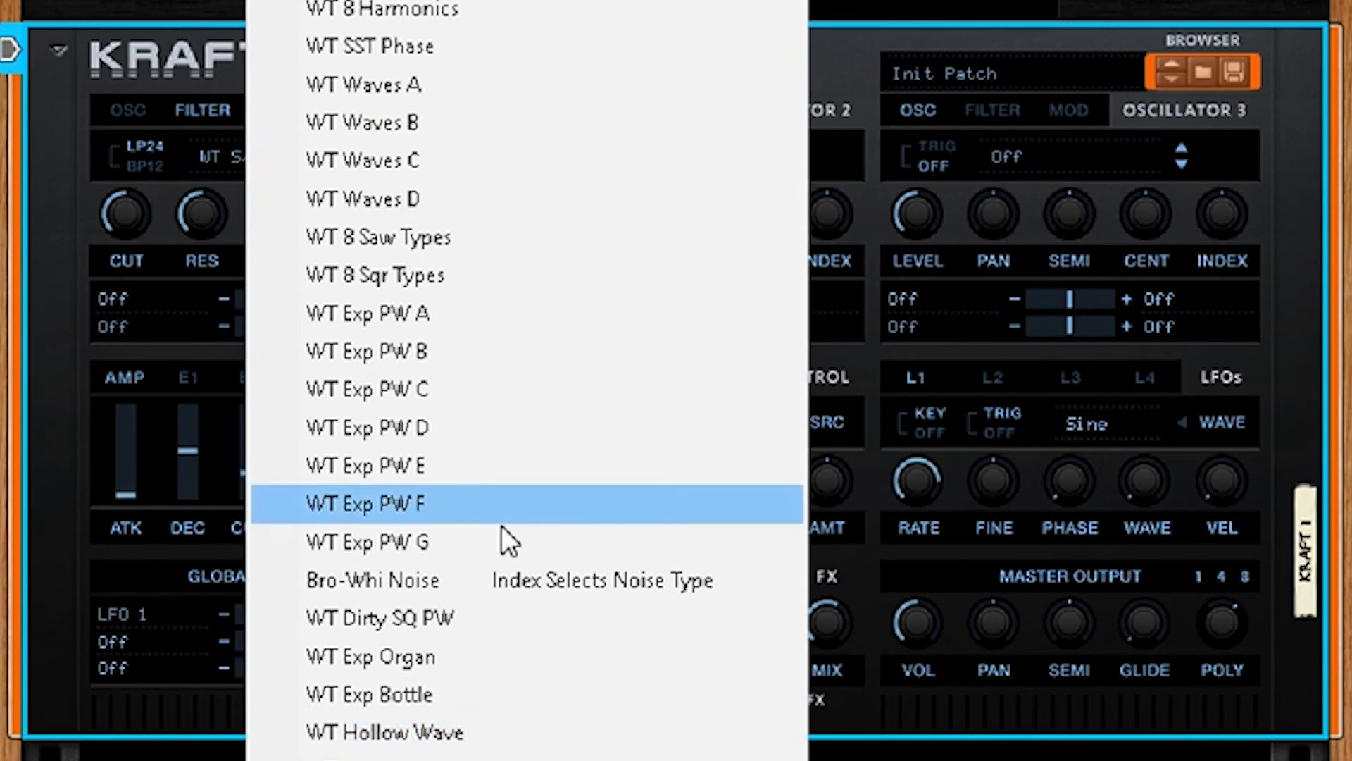
left_click(505, 584)
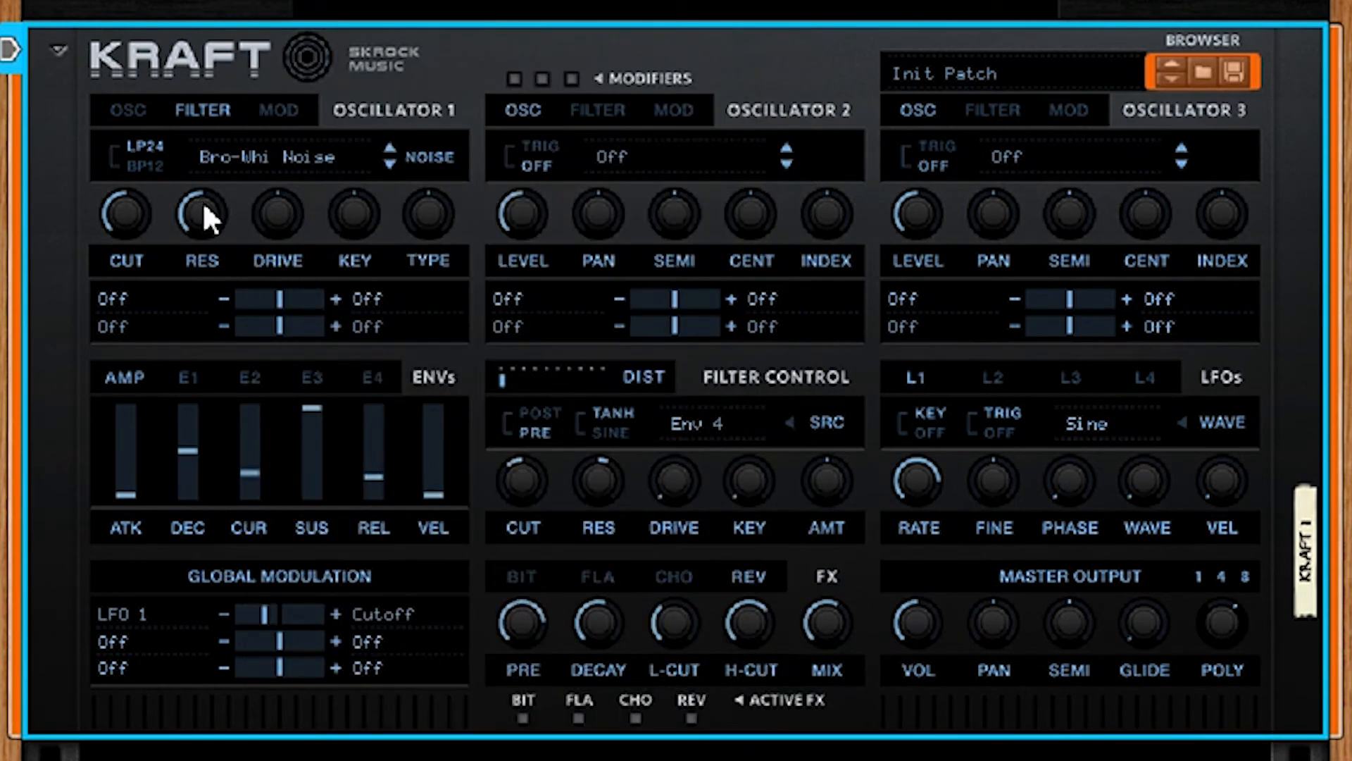
Raise the Drive and lower the Cut of oscillator 1's filter, then return to the Osc page
left_click_drag(274, 225, 273, 61)
left_click_drag(133, 219, 151, 334)
left_click(134, 111)
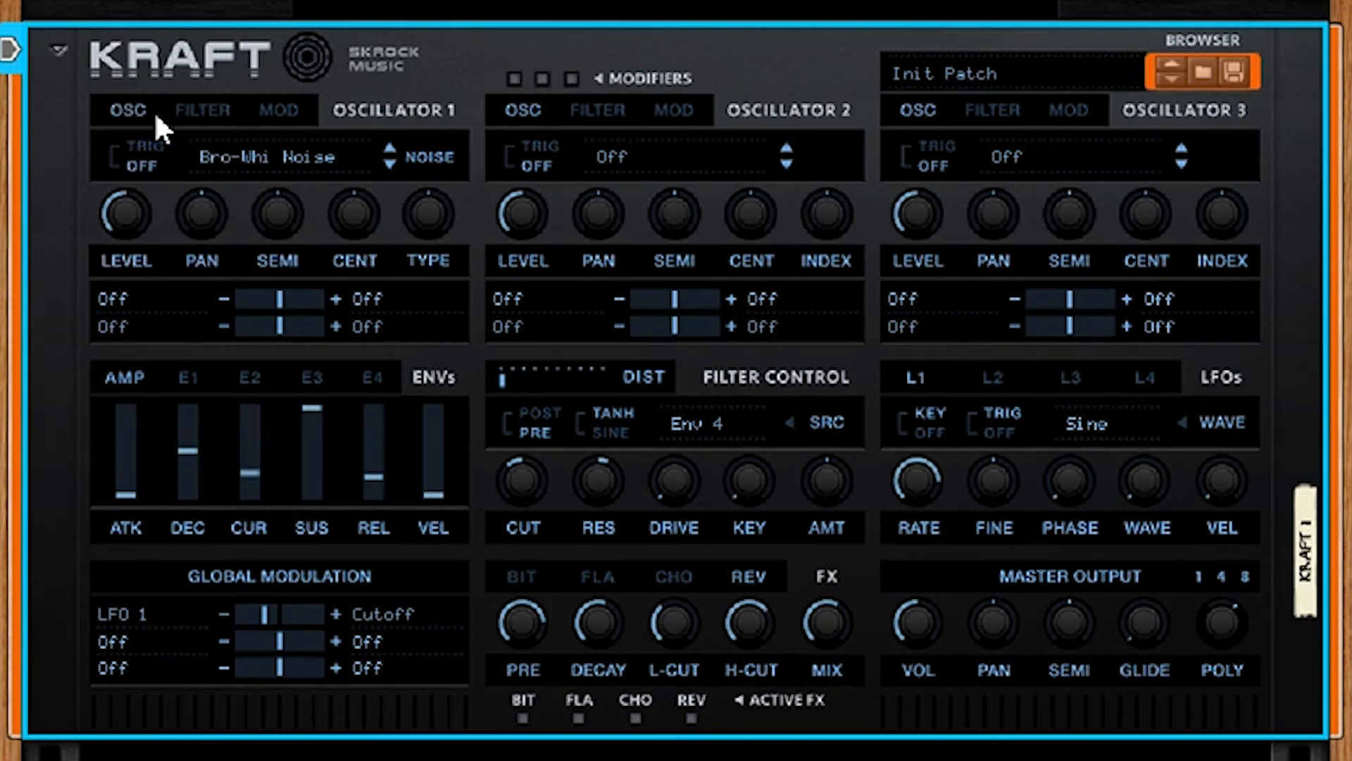
Look over oscillator 1's waveform choices and its Filter, Mod and Osc pages, ending on Mod
left_click(250, 156)
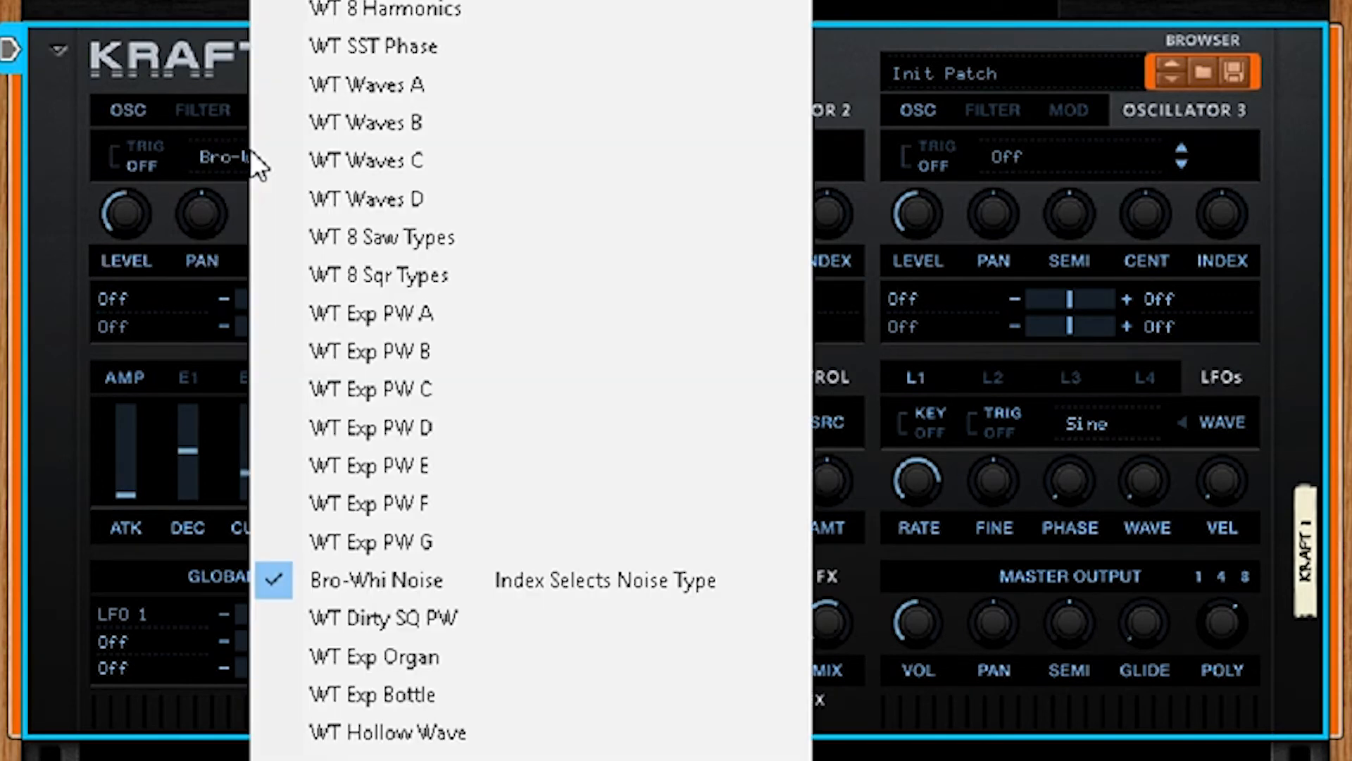
left_click(201, 105)
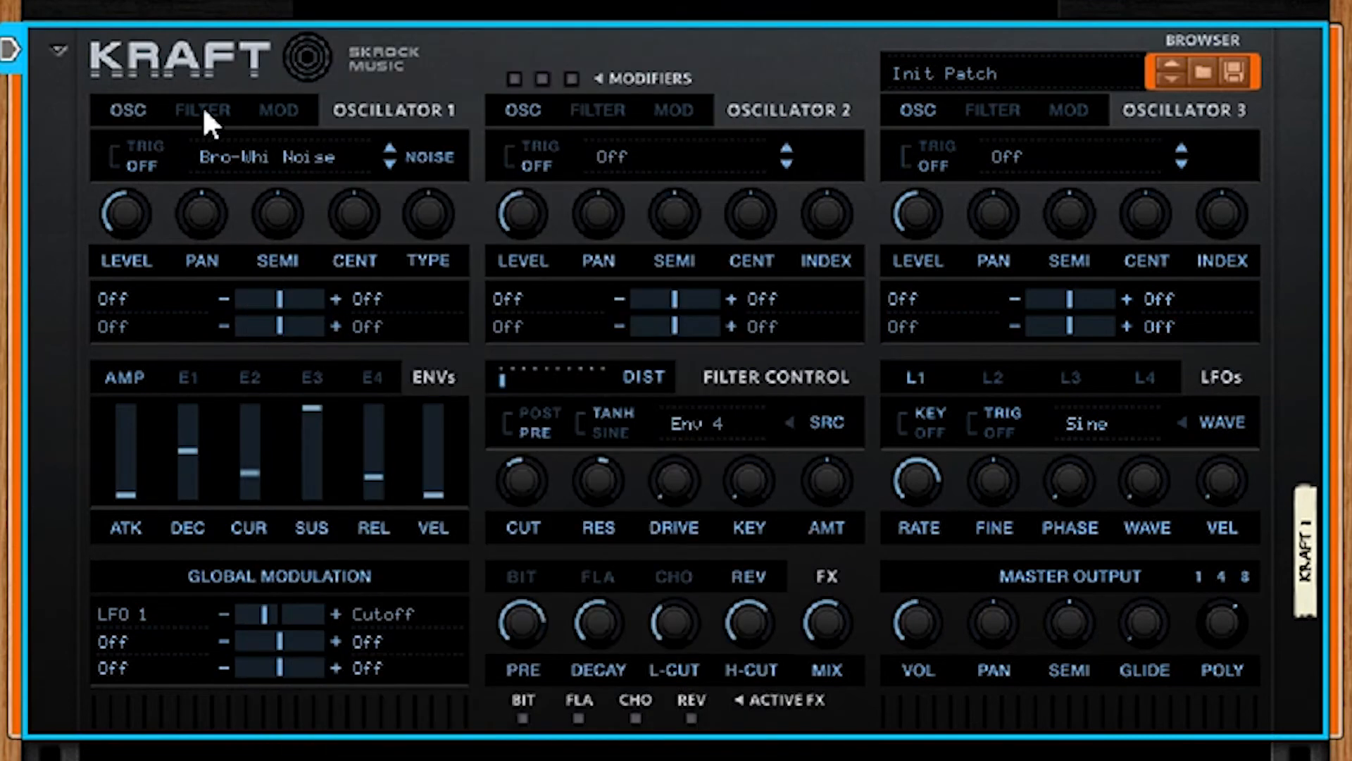
left_click(201, 105)
left_click(267, 110)
left_click(129, 114)
left_click(290, 113)
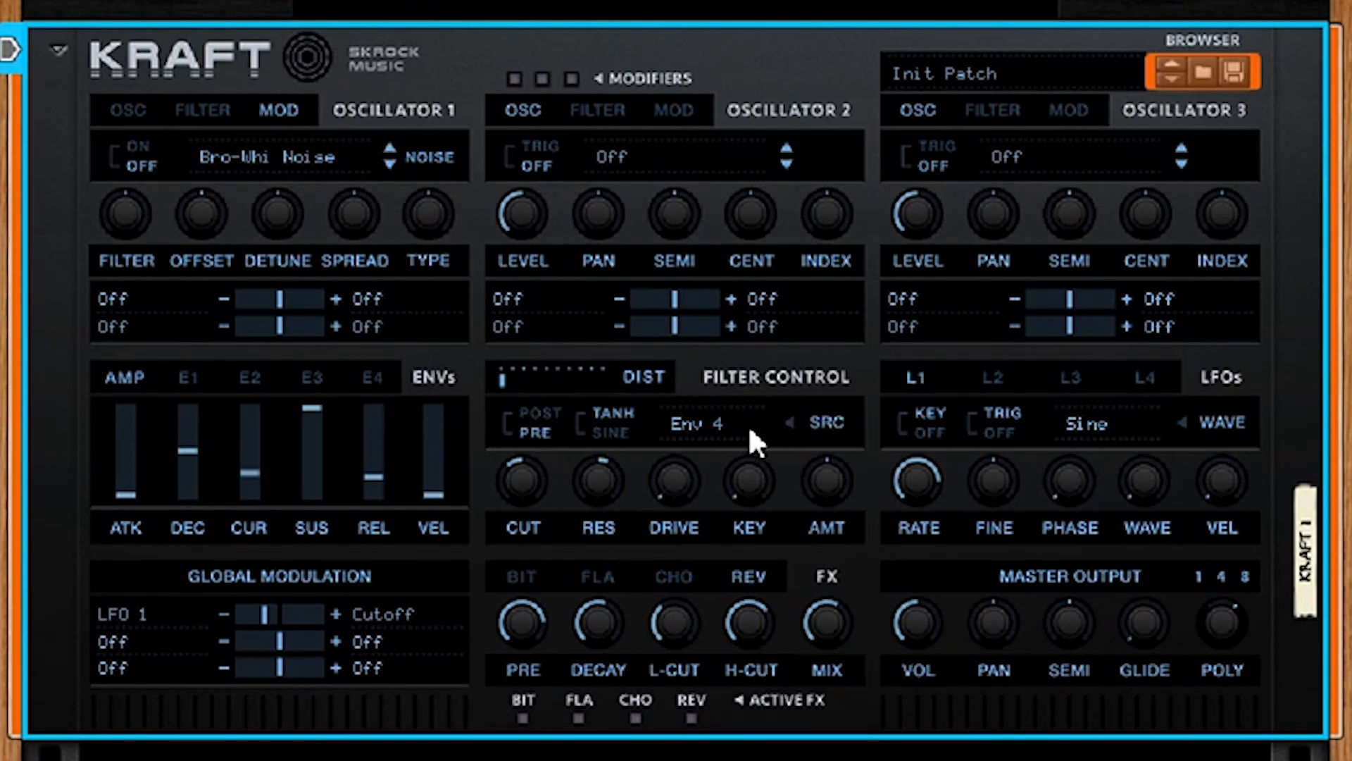
Check the filter control's modulation source and show LFO 2's settings
left_click(725, 416)
left_click(593, 484)
left_click(996, 377)
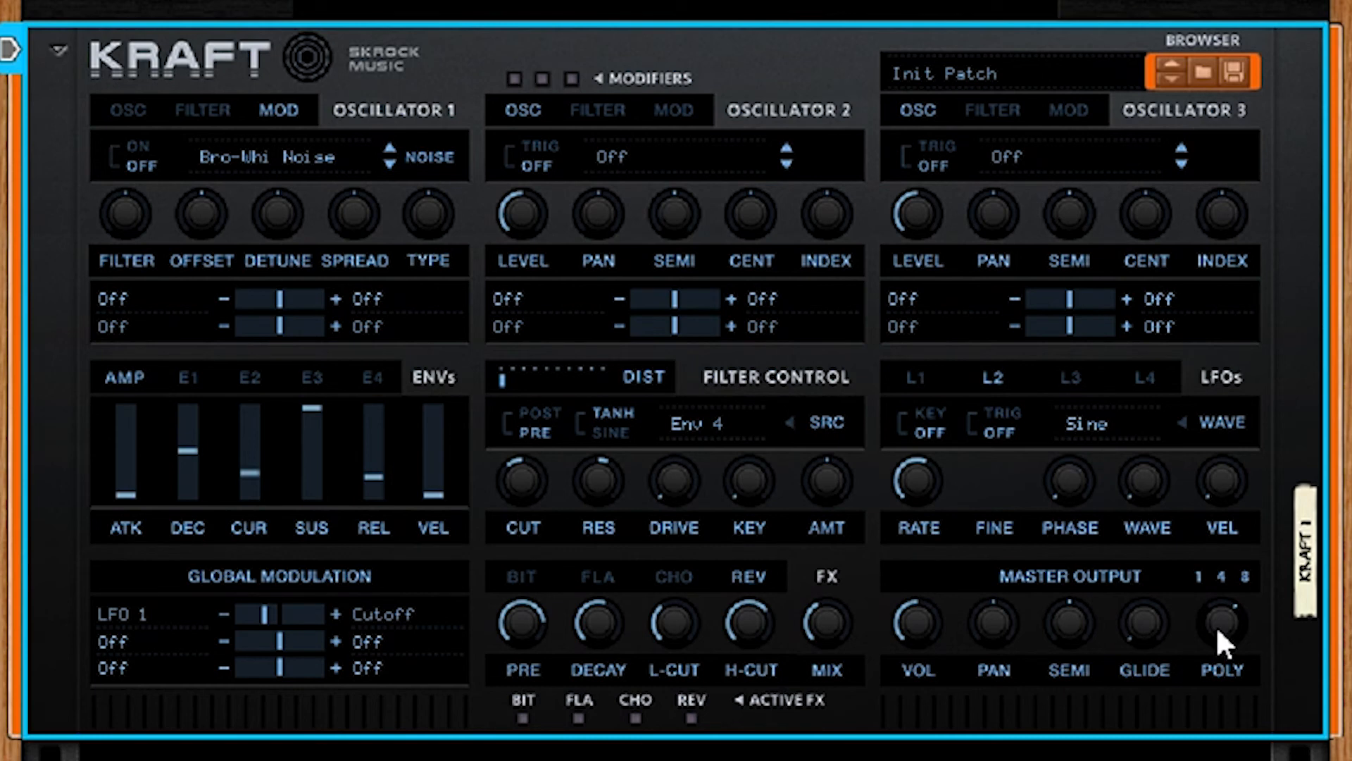
Raise the master output's Glide, then reset the Kraft device
left_click_drag(1142, 627, 1135, 440)
right_click(410, 68)
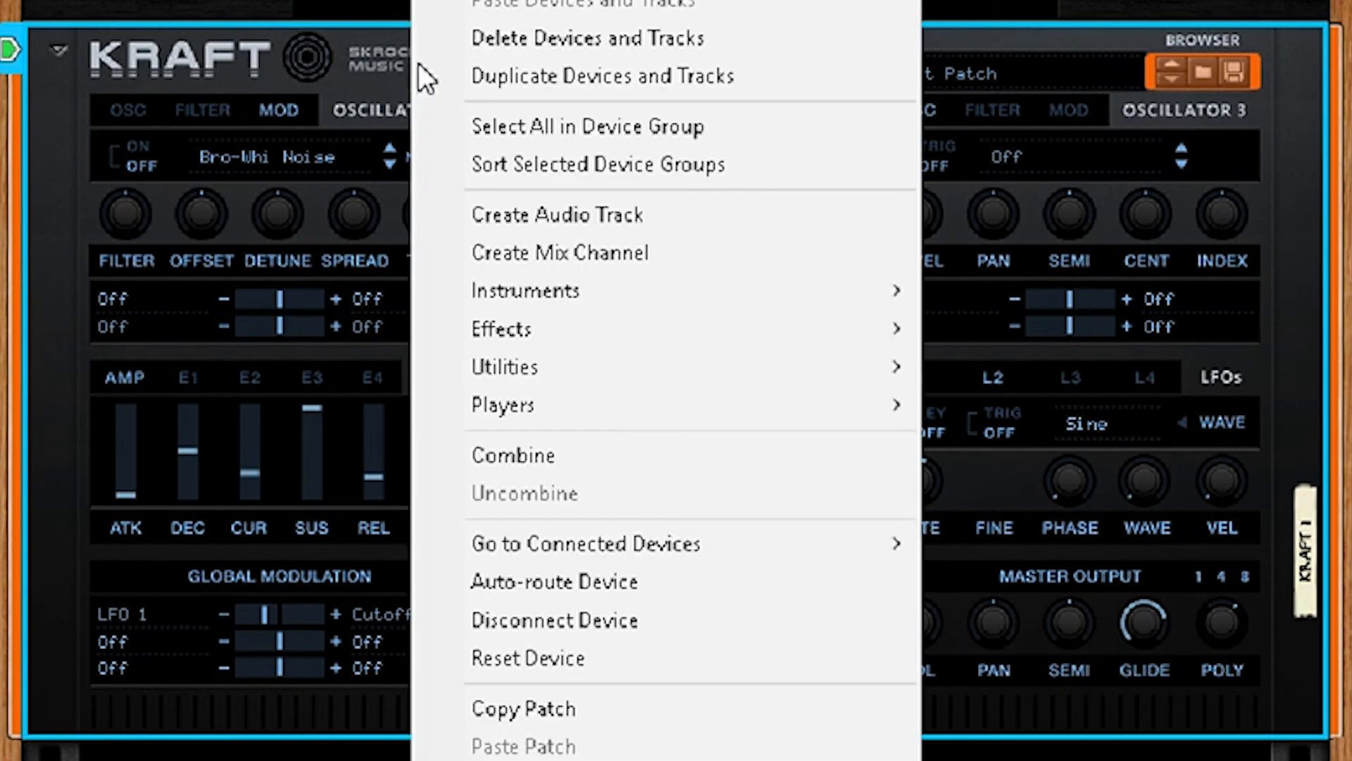
left_click(551, 655)
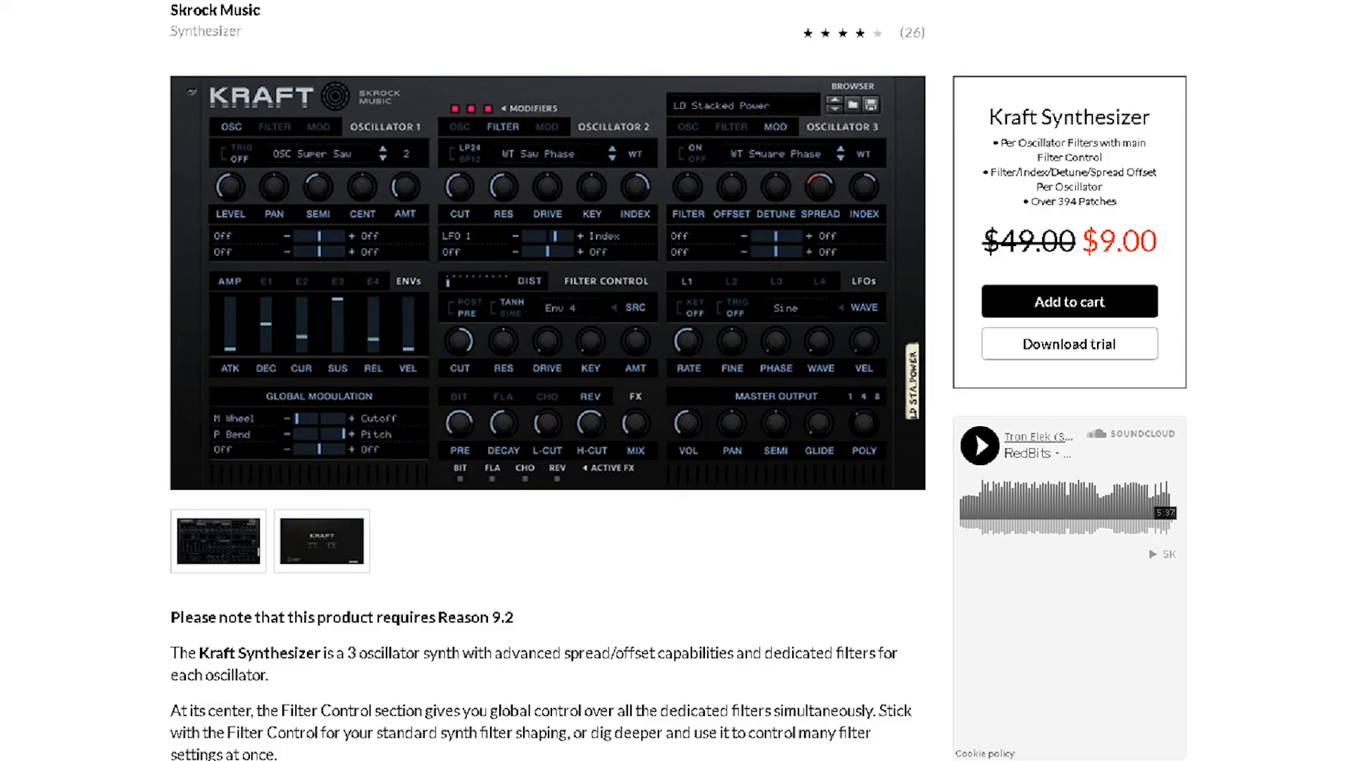
Highlight the original and sale prices on the Kraft Synthesizer shop page, then clear the selection
left_click_drag(984, 239, 1078, 251)
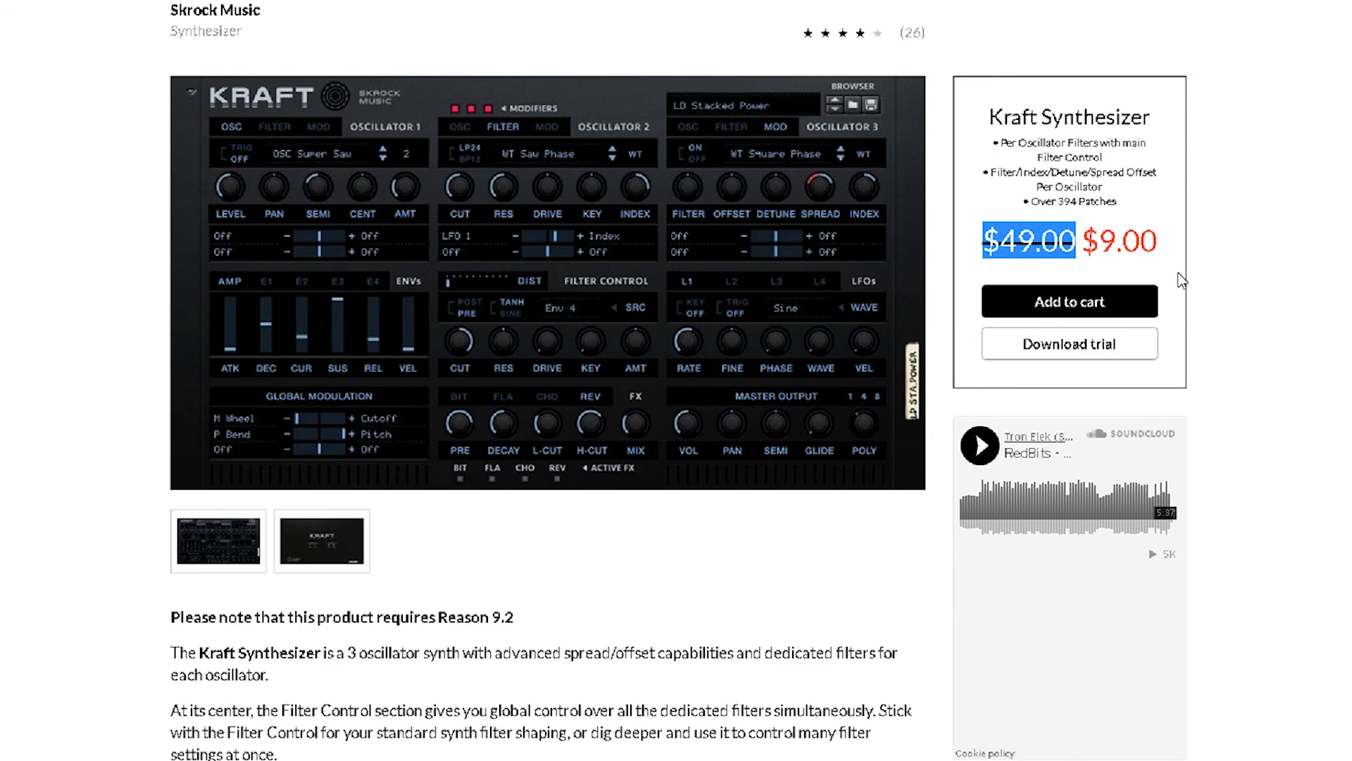
left_click_drag(1159, 245, 1090, 252)
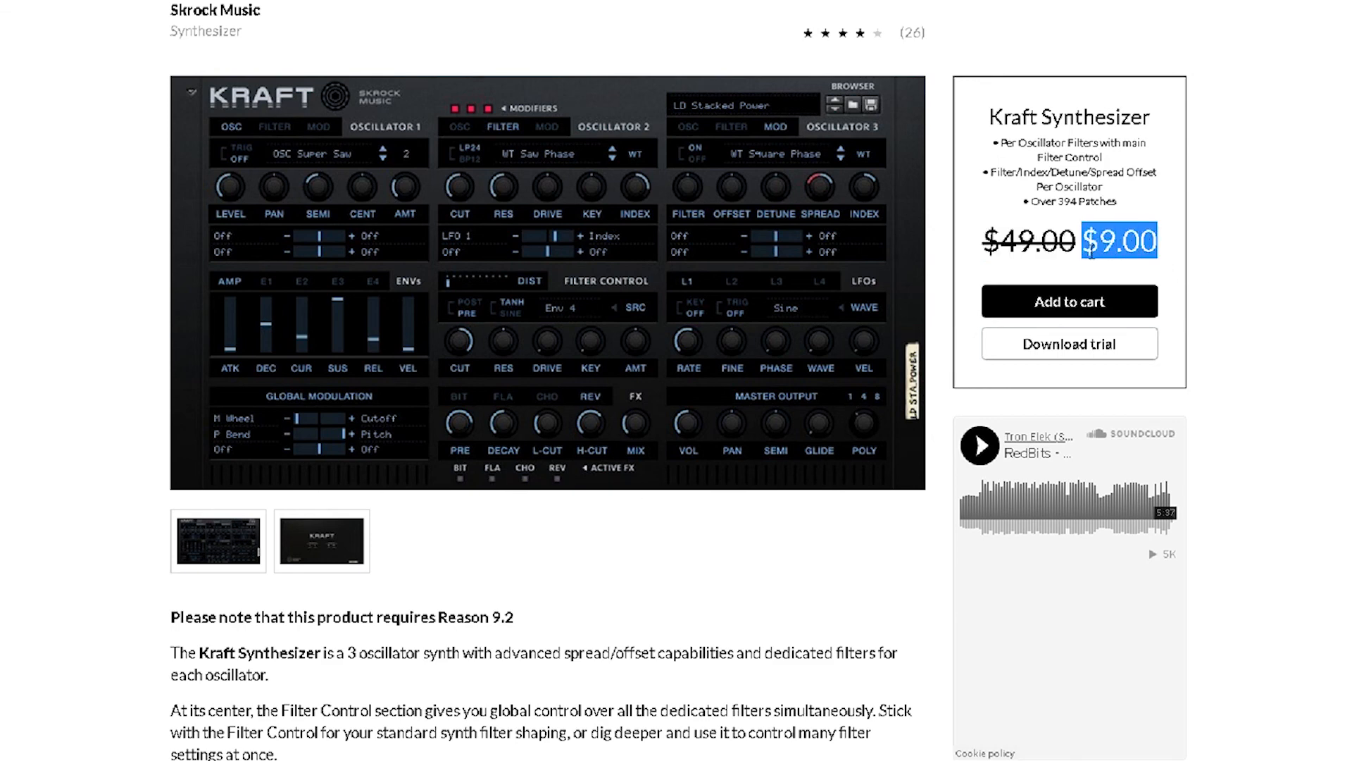
left_click(90, 503)
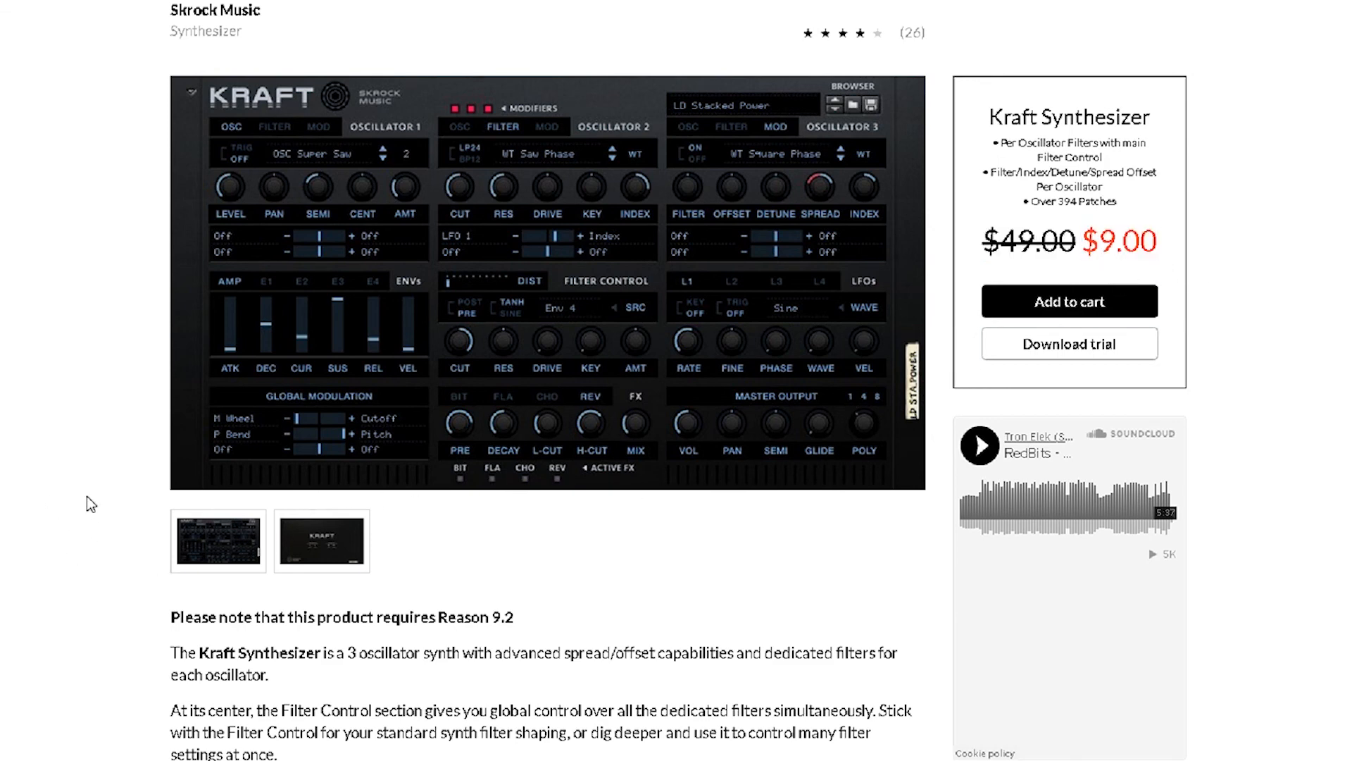
scroll(40, 343, "up", 3)
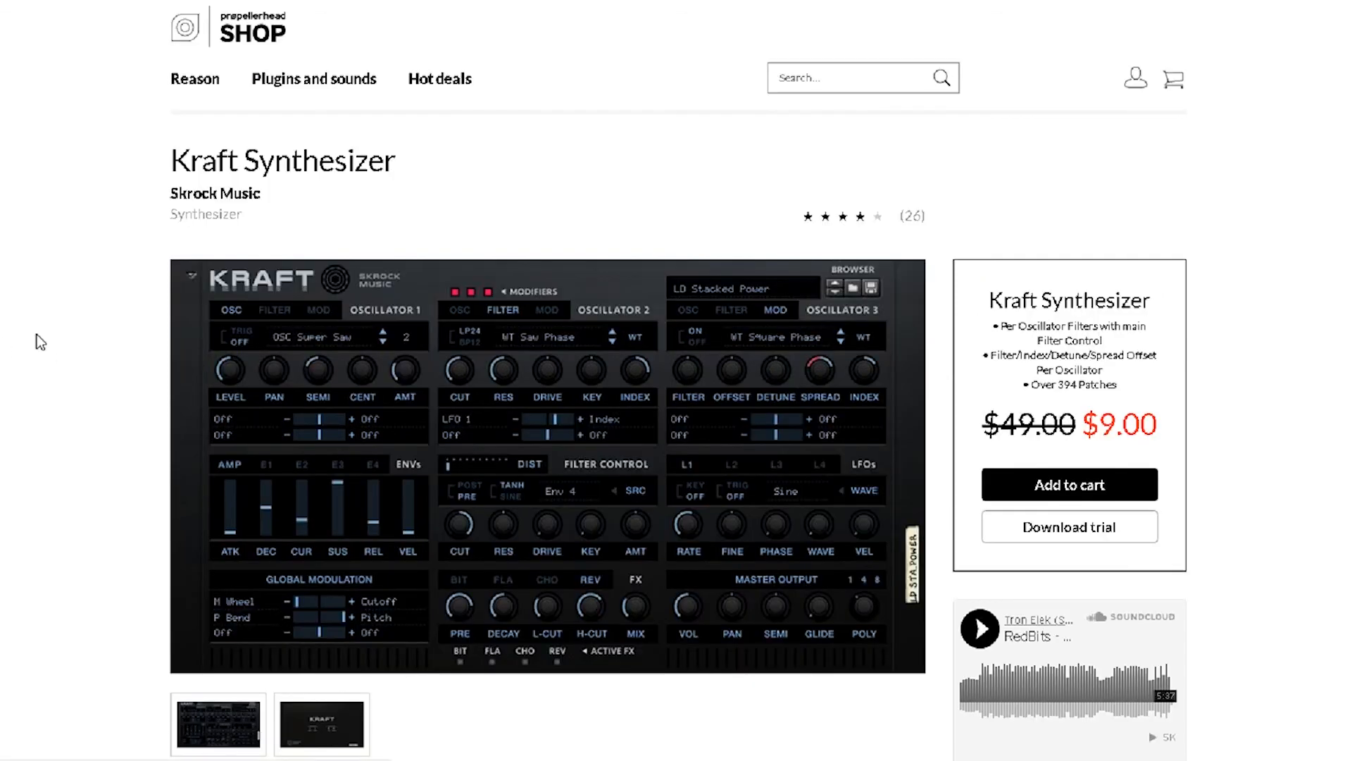
Switch to the Reason document and inspect the Kraft device's rear panel, then return to its front
mouse_move(166, 757)
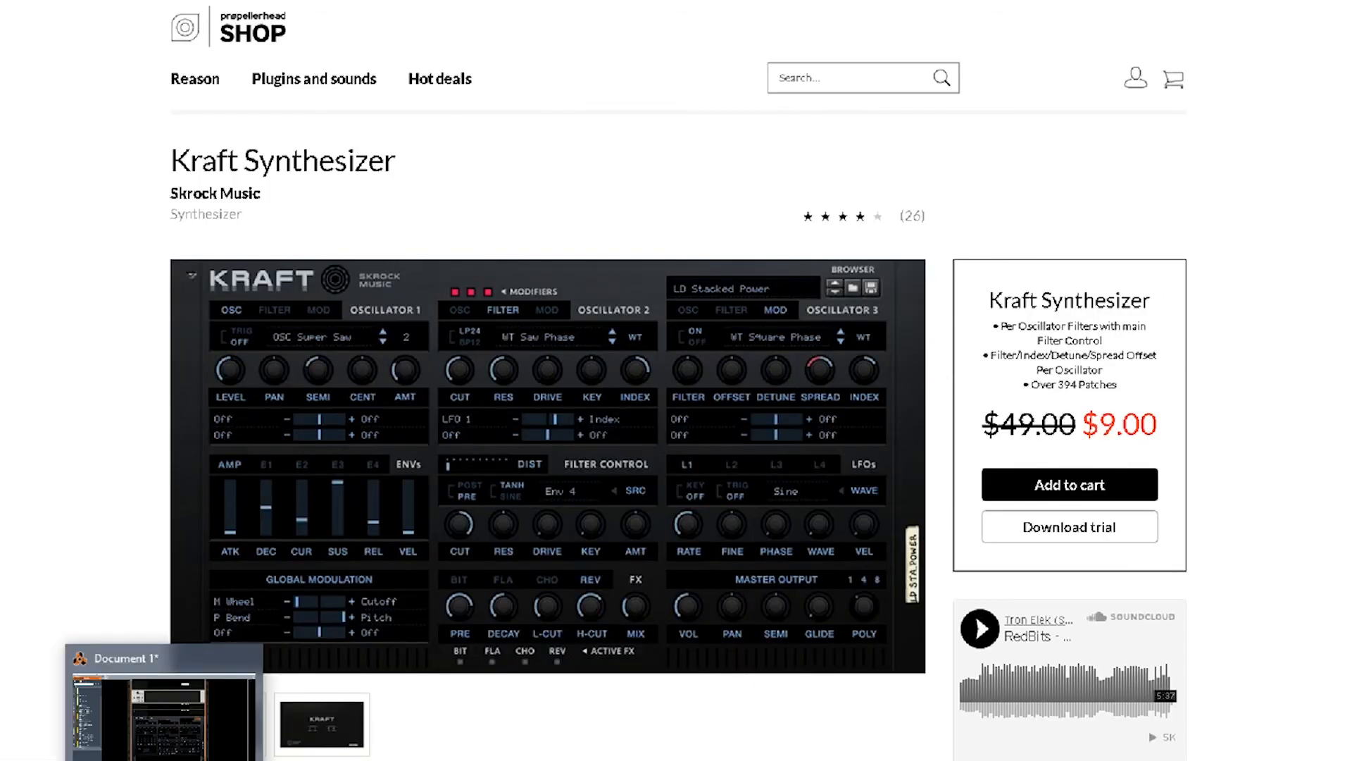
left_click(164, 713)
key("Tab")
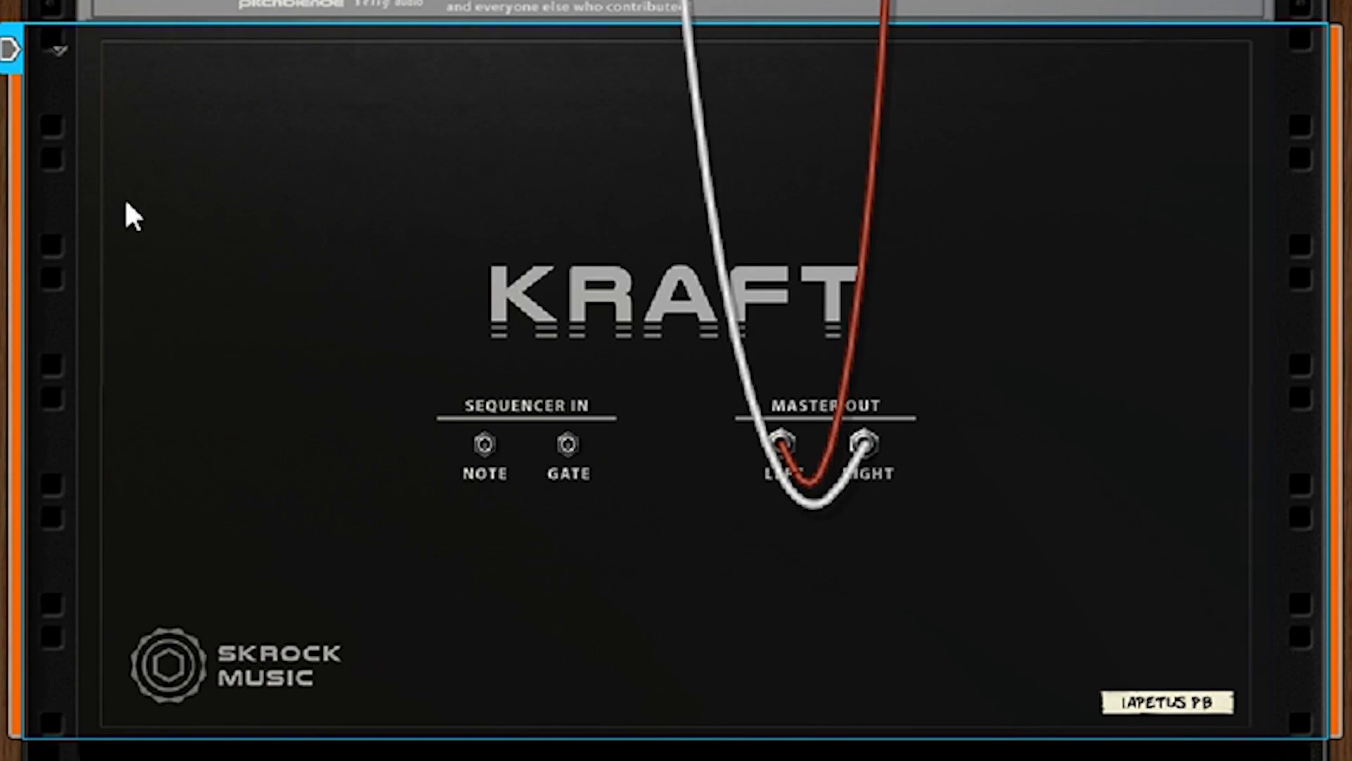
key("Tab")
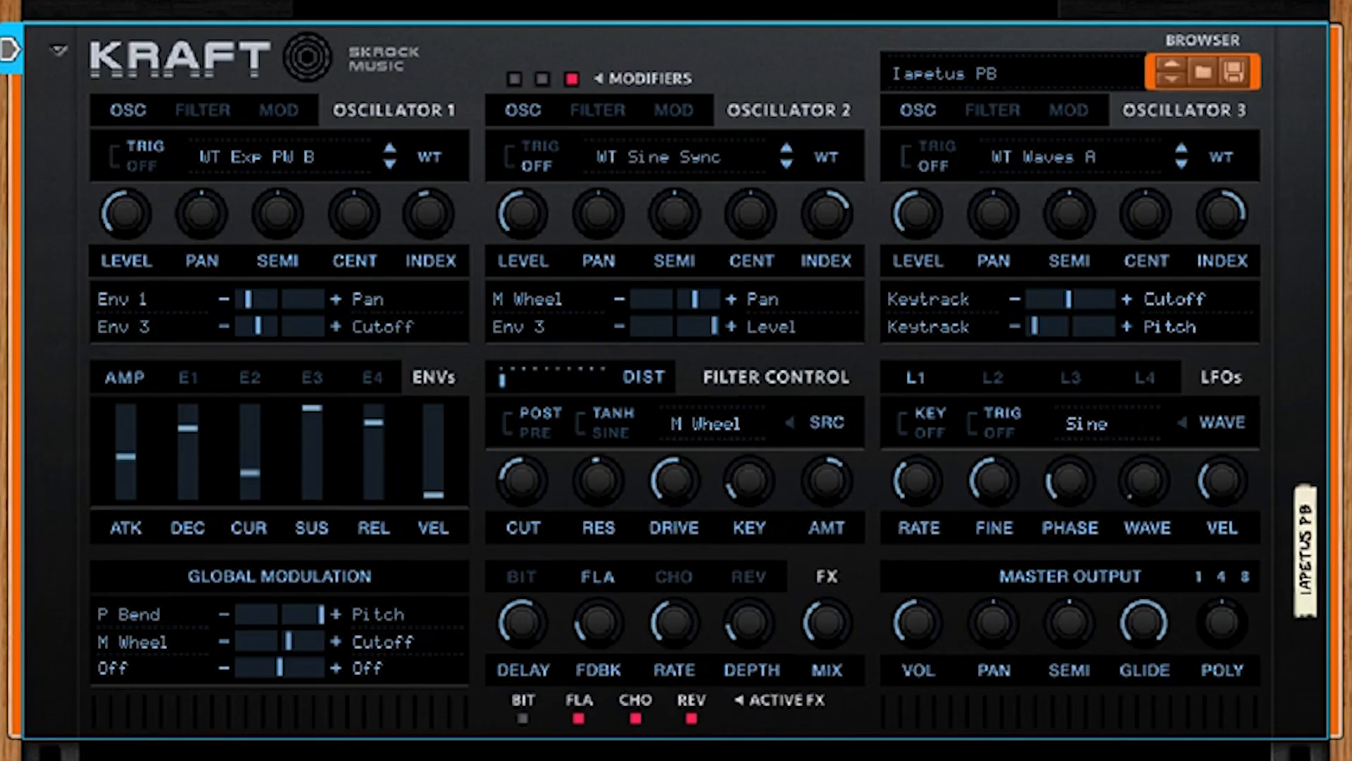